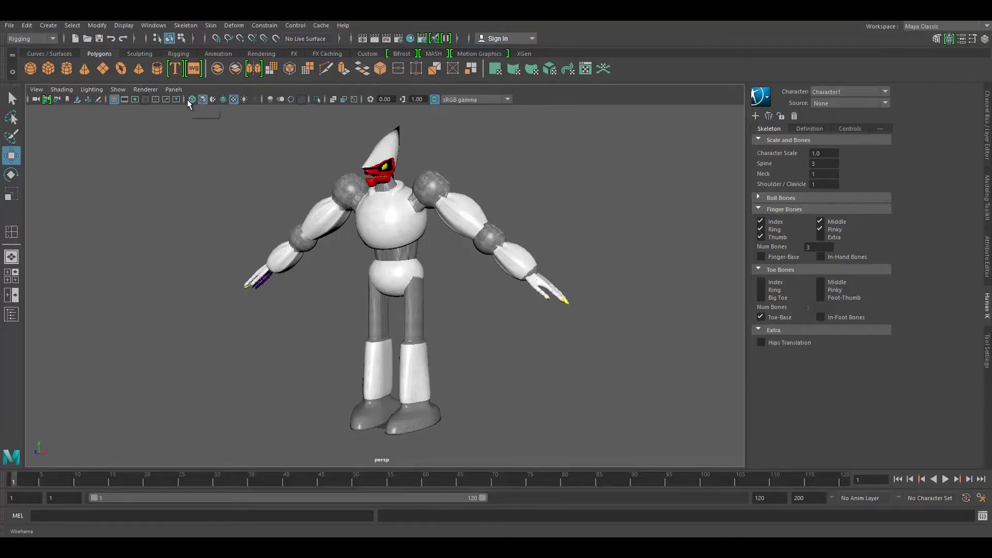
# - Switch to wireframe and select the robot's skeleton to see it inside the mesh
pyautogui.click(189, 101)
pyautogui.keyDown('alt'); pyautogui.moveTo(437, 143); pyautogui.dragTo(453, 140); pyautogui.keyUp('alt')
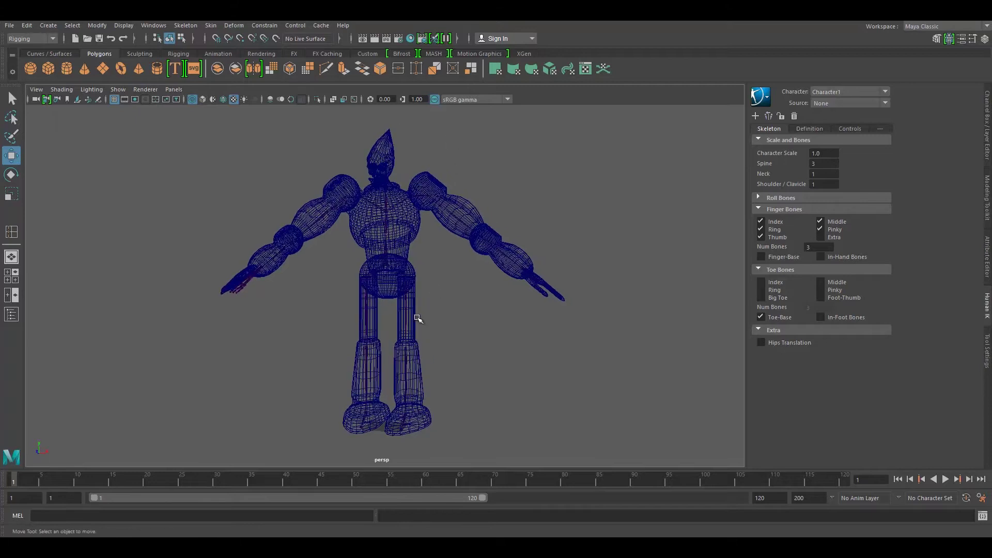
pyautogui.click(384, 266)
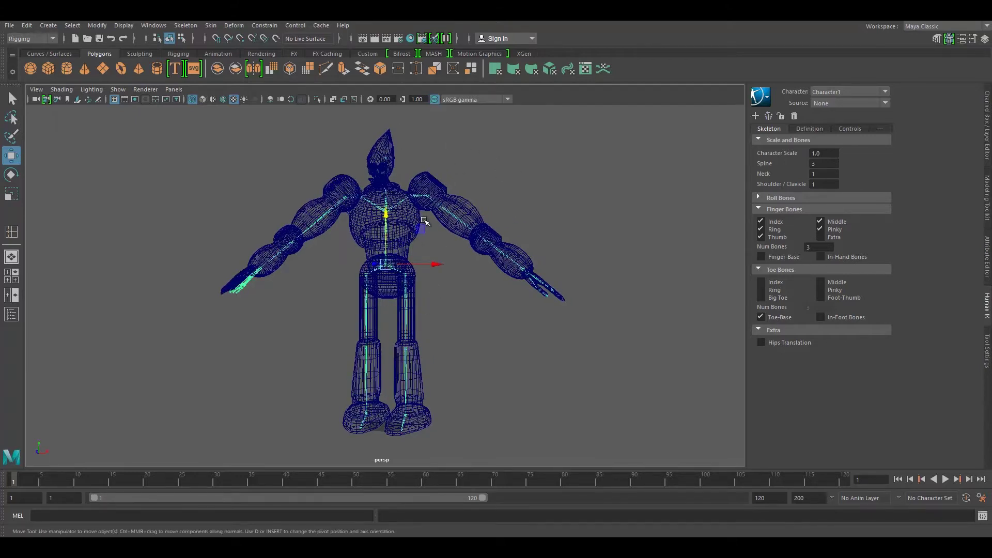
pyautogui.moveTo(459, 198)
pyautogui.keyDown('alt'); pyautogui.mouseDown()
pyautogui.moveTo(505, 201)
pyautogui.moveTo(469, 198)
pyautogui.mouseUp(); pyautogui.keyUp('alt')
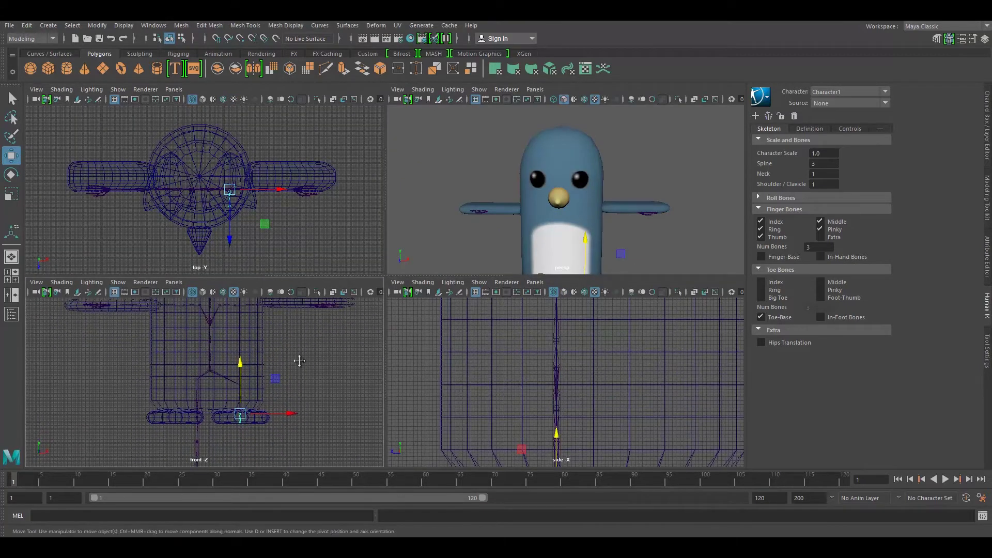
# - Move the penguin's arm joints further outward in the four-view layout
pyautogui.scroll(5, 299, 361)
pyautogui.moveTo(237, 371); pyautogui.dragTo(305, 371)
pyautogui.click(286, 366)
pyautogui.keyDown('alt'); pyautogui.moveTo(311, 365); pyautogui.dragTo(209, 388, button='middle'); pyautogui.keyUp('alt')
pyautogui.scroll(5, 207, 207)
pyautogui.click(128, 225)
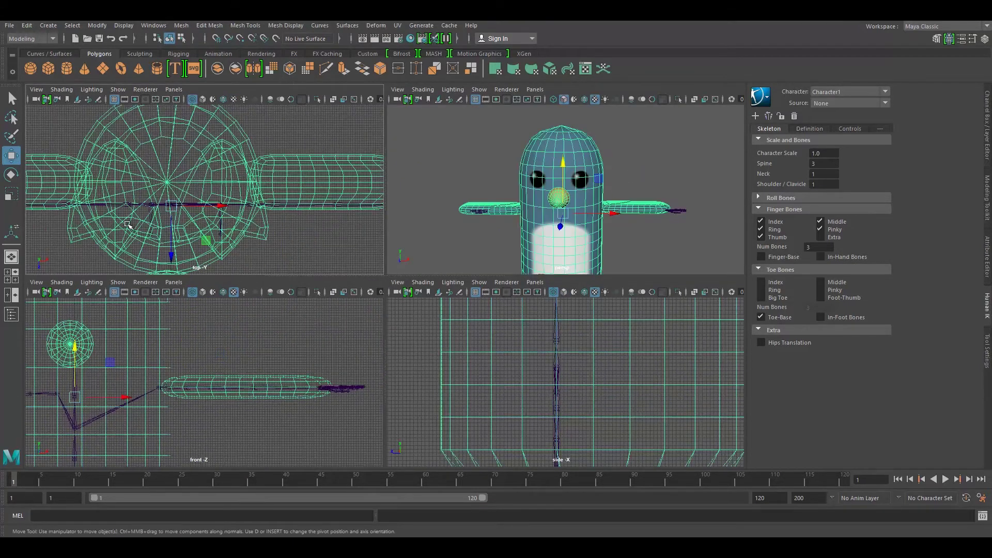
pyautogui.scroll(5, 327, 199)
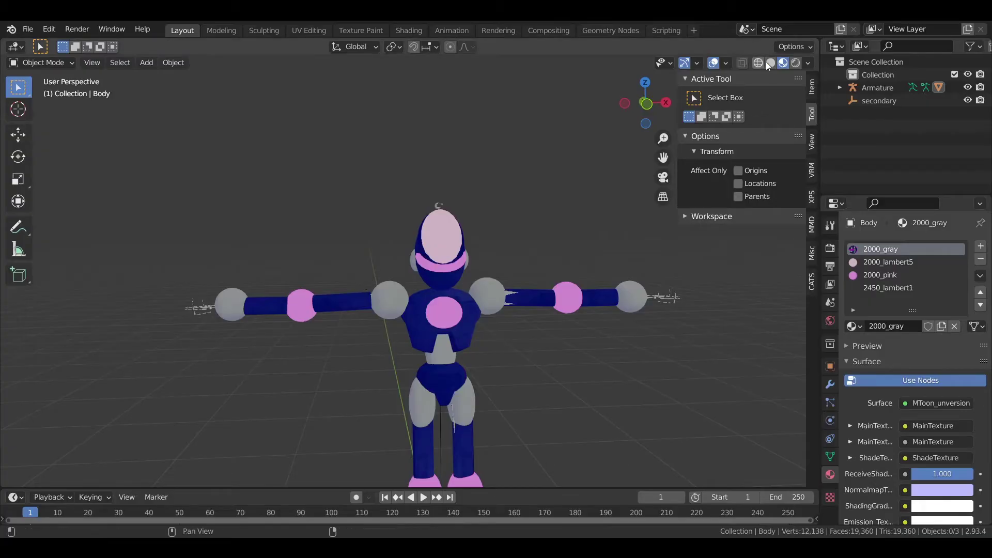
pyautogui.click(770, 63)
pyautogui.scroll(3, 256, 321)
pyautogui.keyDown('shift'); pyautogui.moveTo(256, 320); pyautogui.dragTo(502, 271, button='middle'); pyautogui.keyUp('shift')
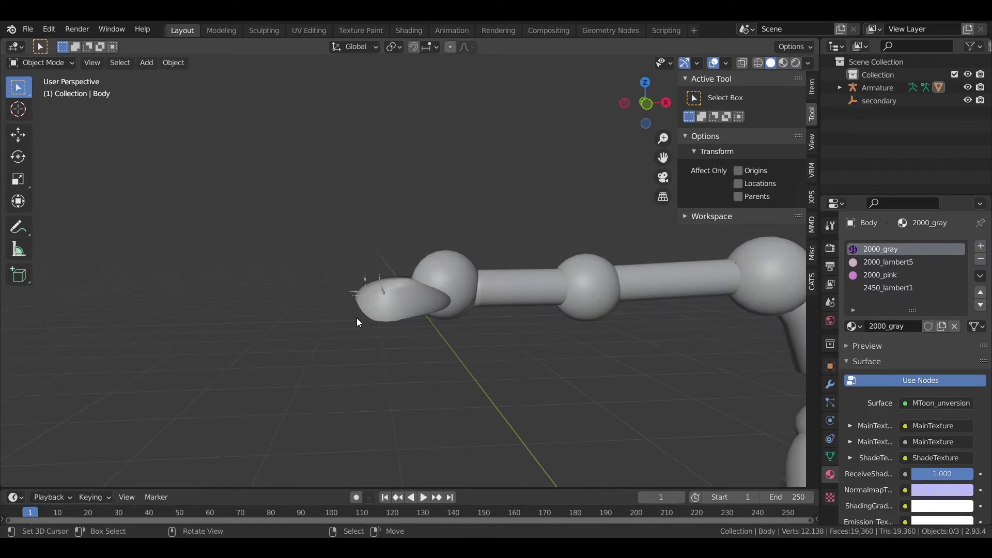
pyautogui.click(783, 63)
pyautogui.moveTo(492, 228); pyautogui.dragTo(485, 281, button='middle')
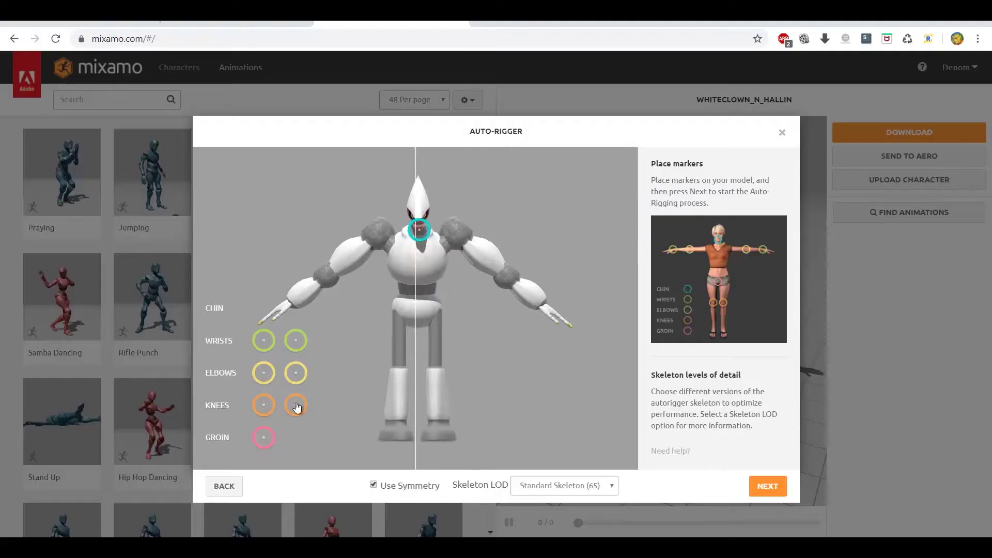
pyautogui.moveTo(299, 405); pyautogui.dragTo(436, 372)
# - Place the wrist, elbow and groin markers on the robot, then start auto-rigging
pyautogui.moveTo(296, 340); pyautogui.dragTo(538, 308)
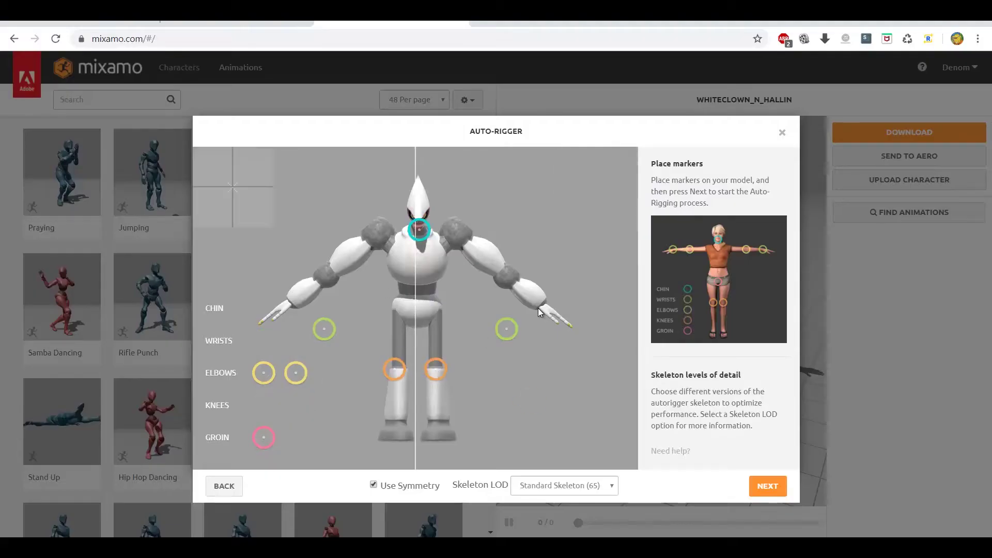
pyautogui.moveTo(295, 372); pyautogui.dragTo(506, 274)
pyautogui.moveTo(264, 437)
pyautogui.mouseDown()
pyautogui.moveTo(414, 337)
pyautogui.moveTo(415, 323)
pyautogui.mouseUp()
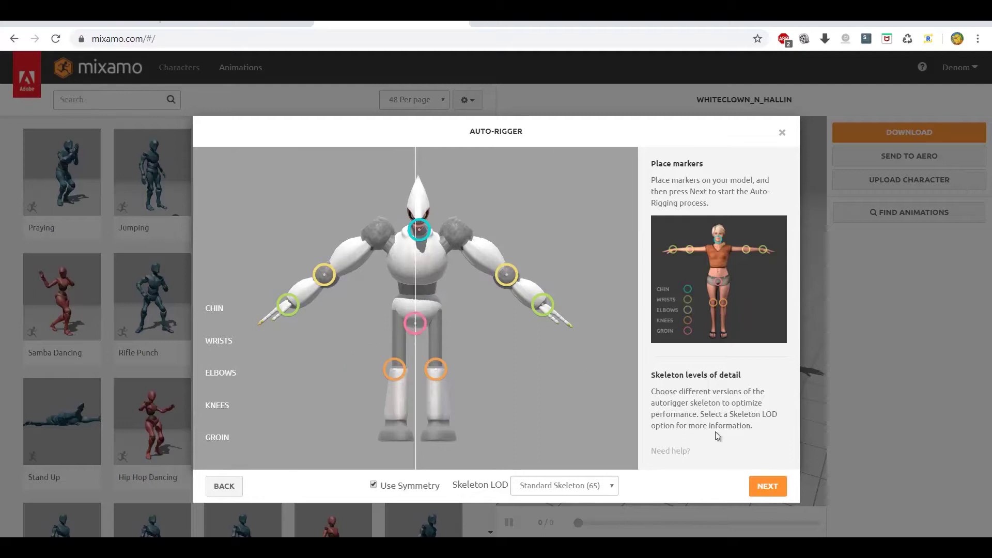
pyautogui.click(768, 486)
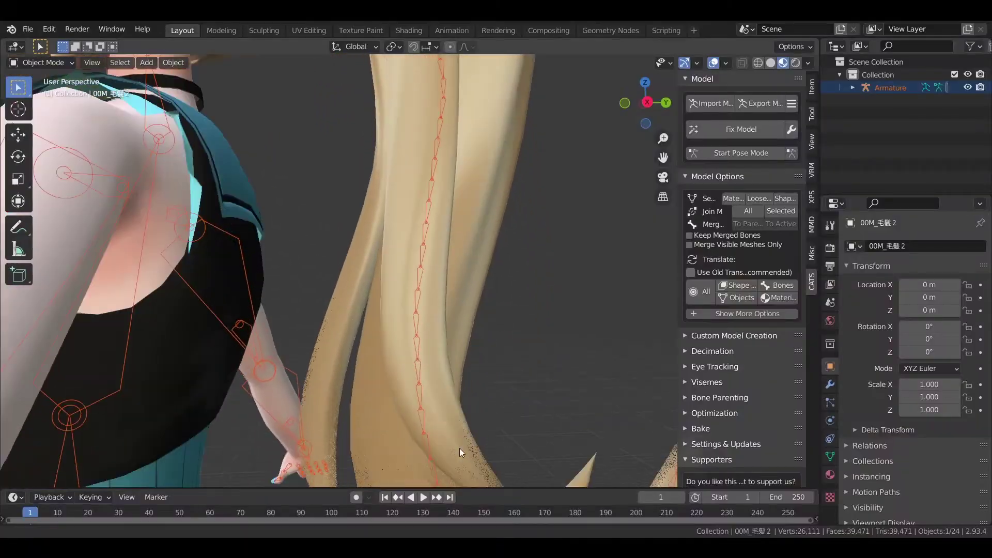
# - Slide the head mesh along the Y axis to Location Y -11.829 m
pyautogui.moveTo(492, 371); pyautogui.dragTo(465, 261, button='middle')
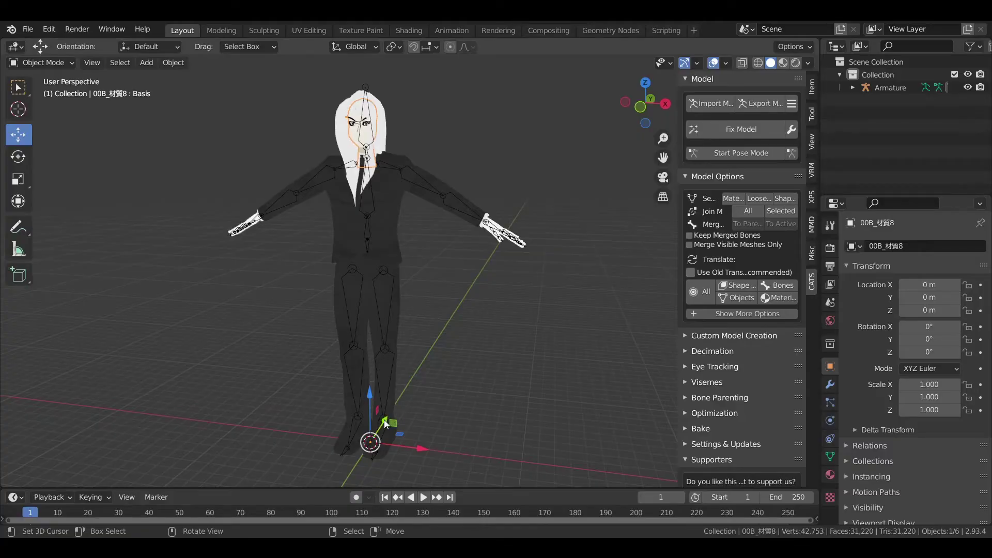
pyautogui.moveTo(385, 423); pyautogui.dragTo(204, 465)
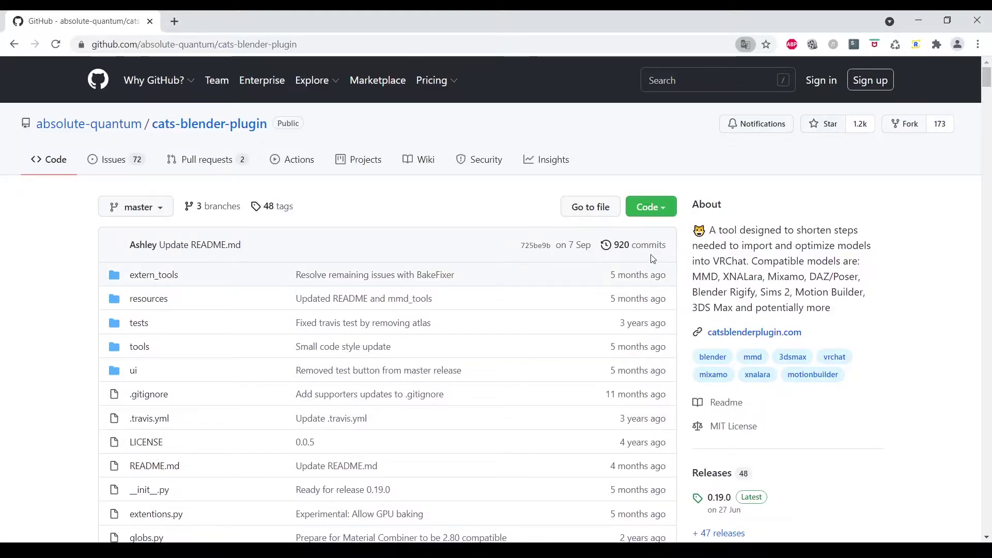
# - Open the Code download options on the cats-blender-plugin repository page to get the ZIP
pyautogui.click(652, 207)
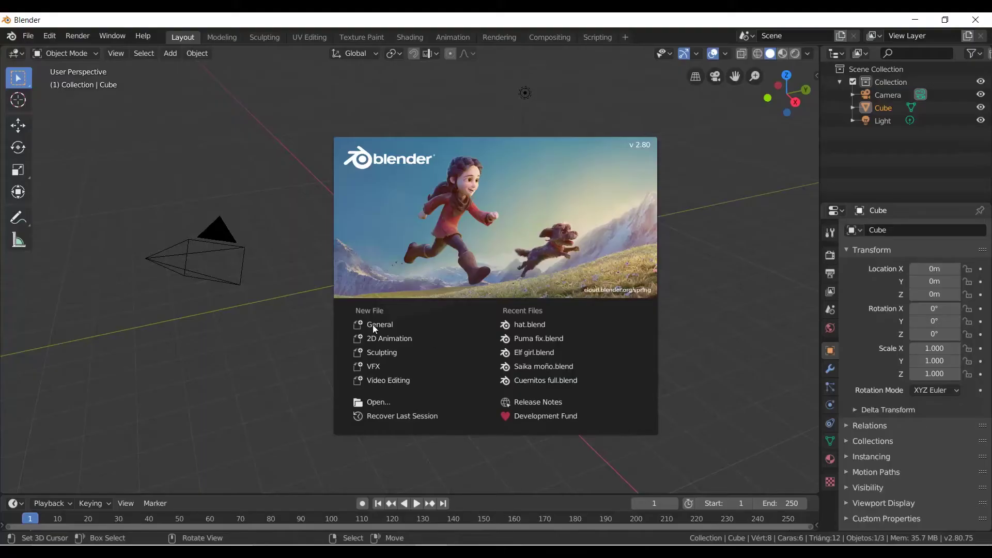
# - Dismiss the splash screen and go to the Add-ons section of Preferences
pyautogui.click(290, 324)
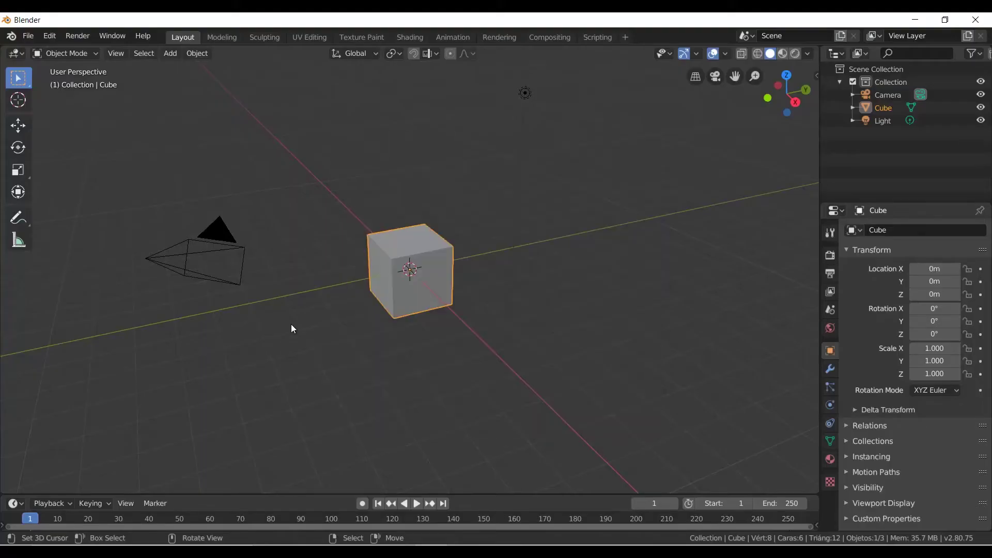
pyautogui.click(46, 36)
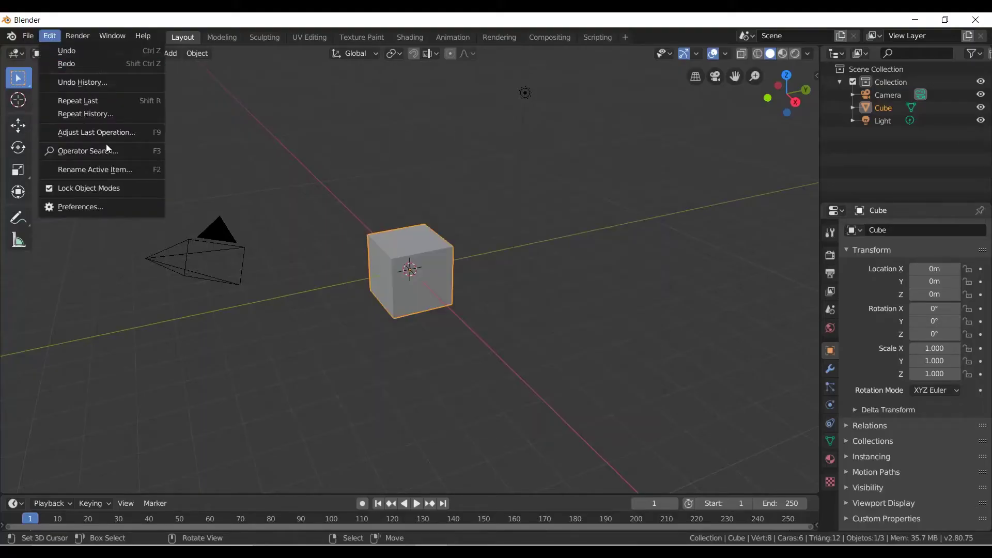
pyautogui.click(92, 206)
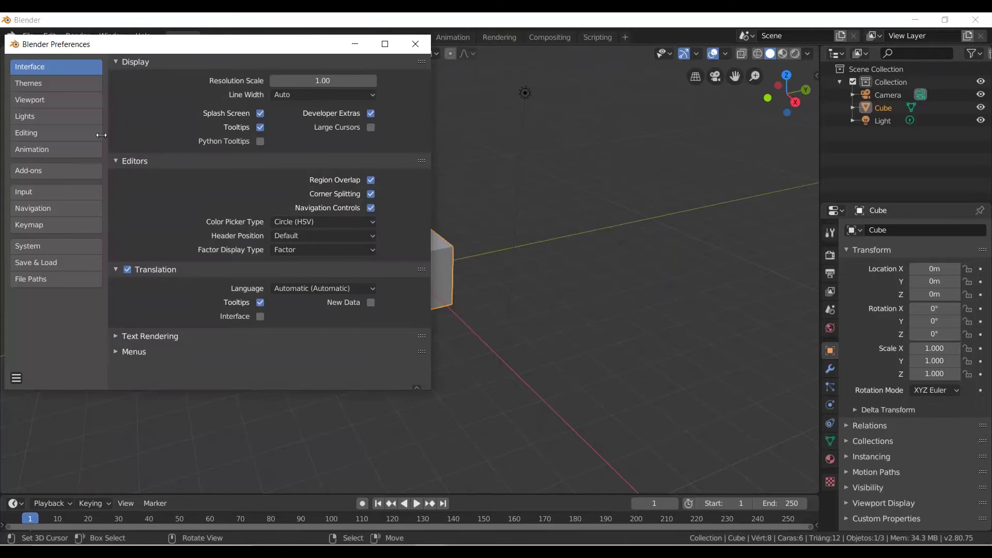
pyautogui.click(74, 171)
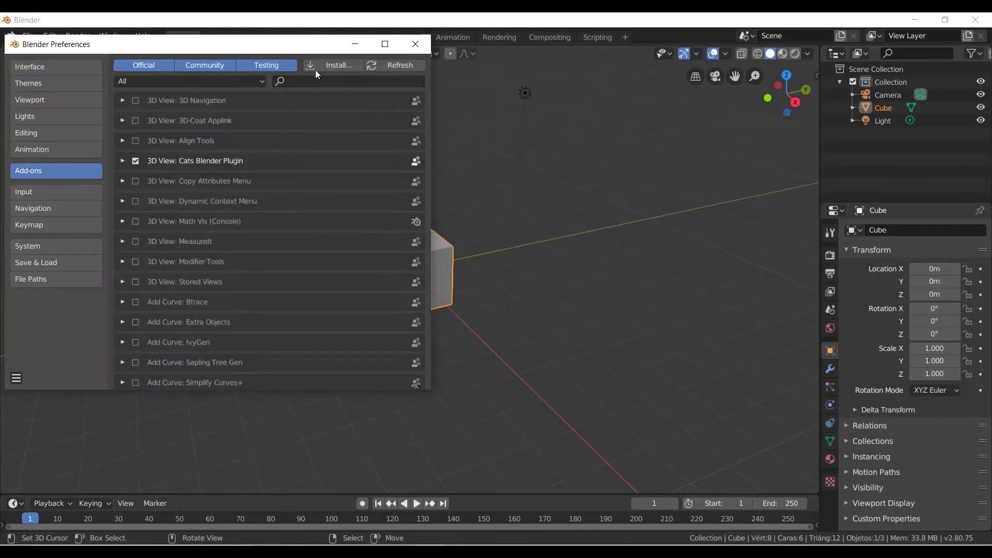
# - Install cats-blender-plugin-master.zip from the pasted plugins folder path
pyautogui.click(331, 65)
pyautogui.click(296, 78)
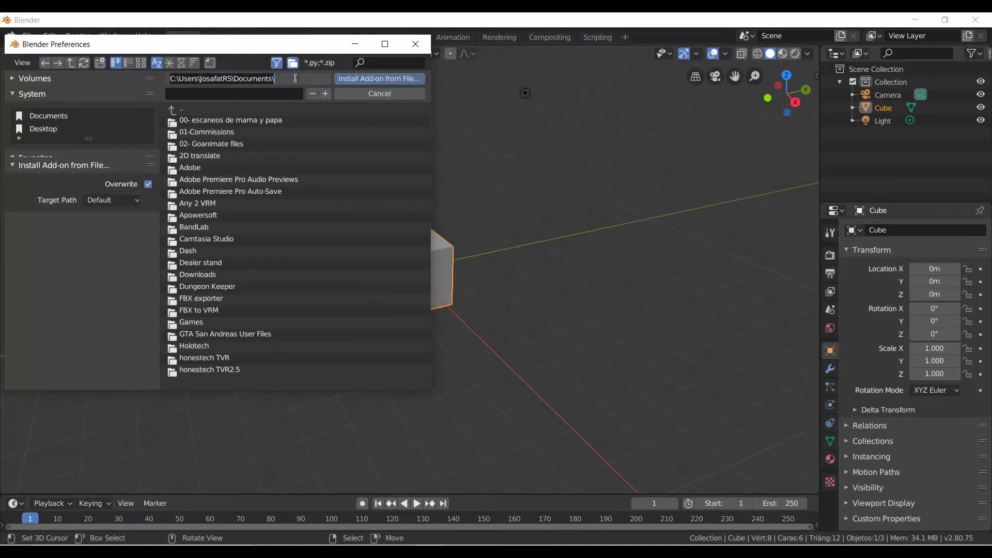
pyautogui.hotkey('ctrl', 'a')
pyautogui.write('C:\\Users\\JosafatRS\\Desktop\\Programas generales\\Blender plugins\\')
pyautogui.press('Return')
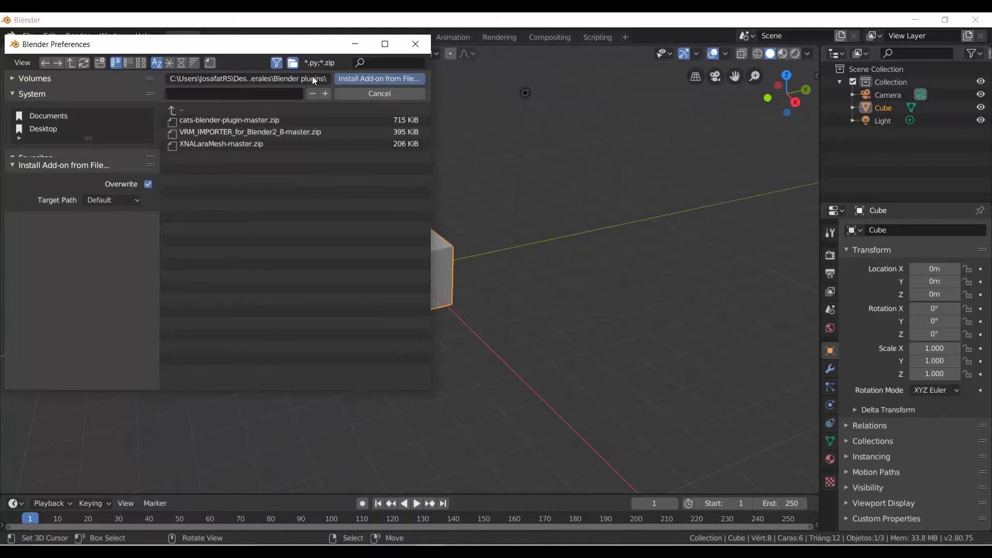
pyautogui.click(275, 119)
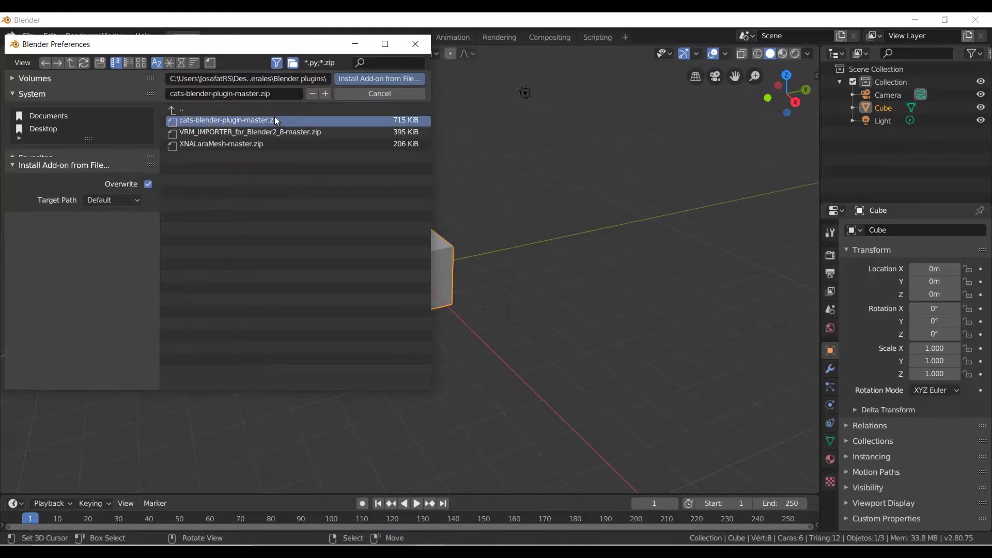
pyautogui.click(401, 81)
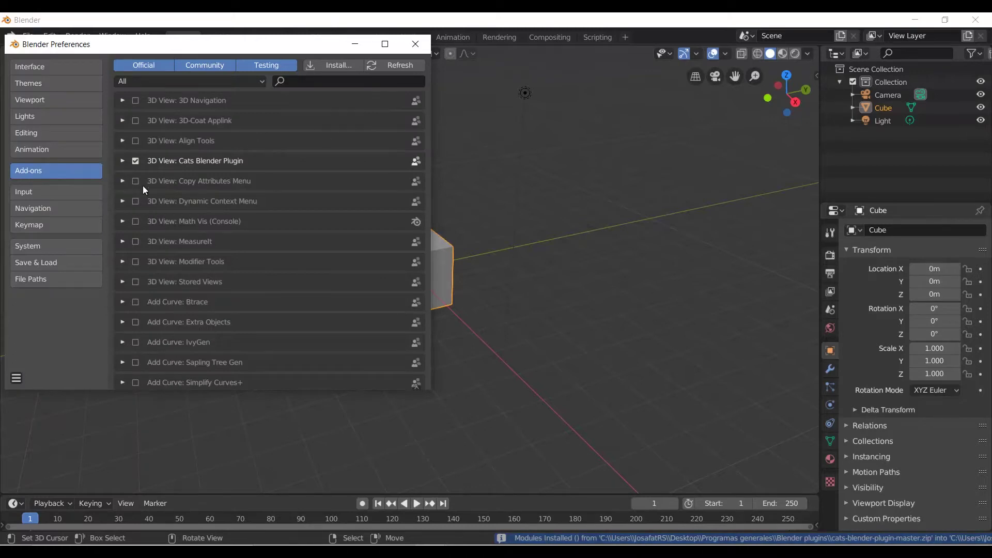
# - Save the preferences and close the Preferences window
pyautogui.click(16, 378)
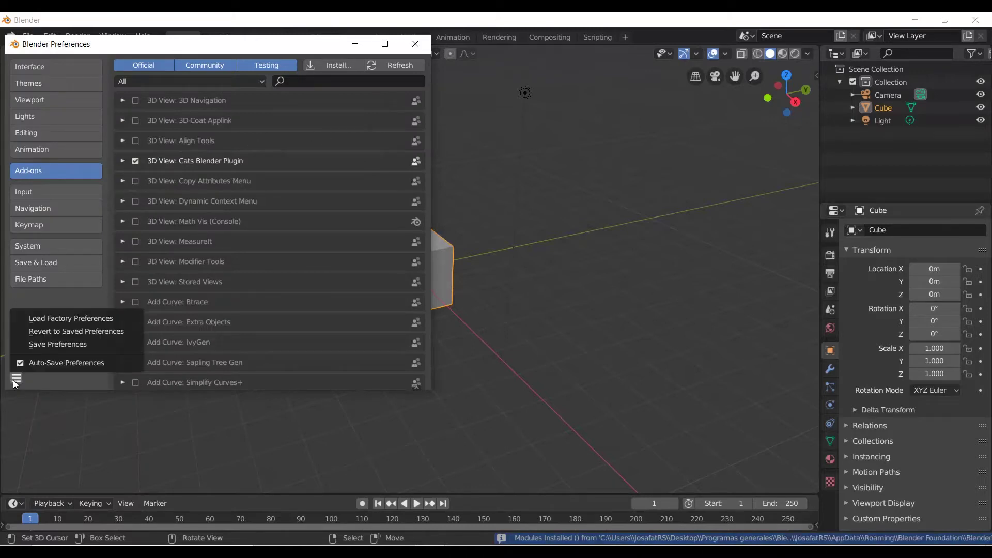
pyautogui.click(53, 346)
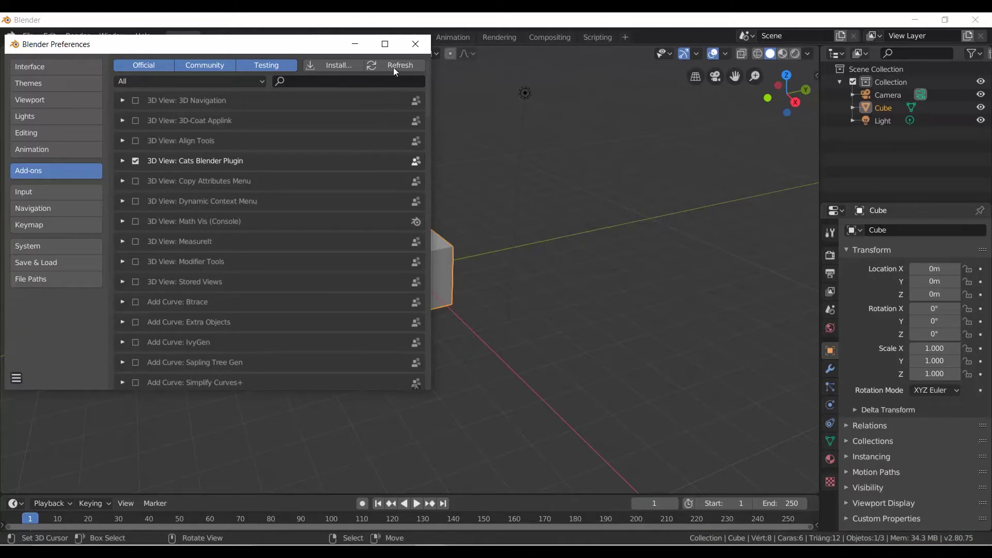
pyautogui.click(415, 47)
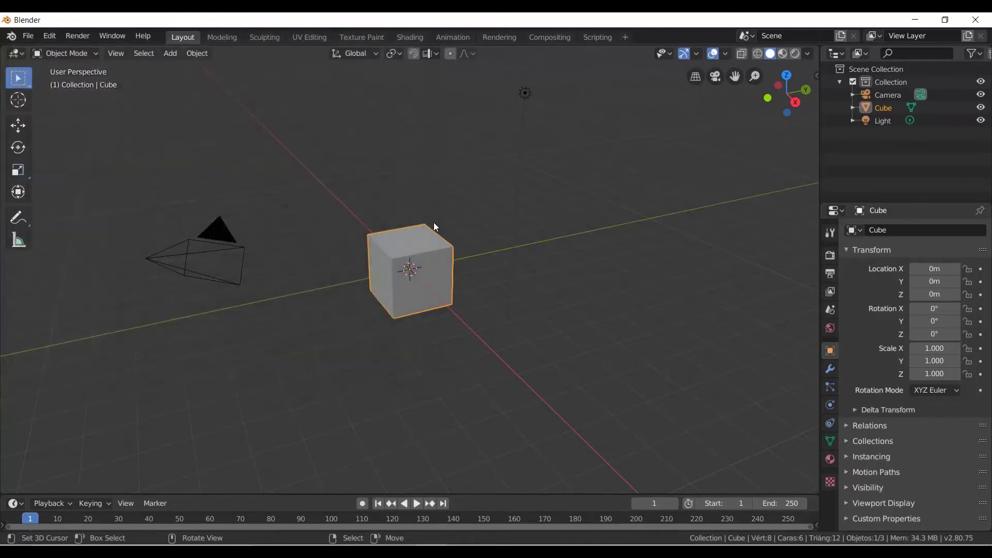
# - Delete the Light, Cube and Camera from the Outliner
pyautogui.rightClick(870, 122)
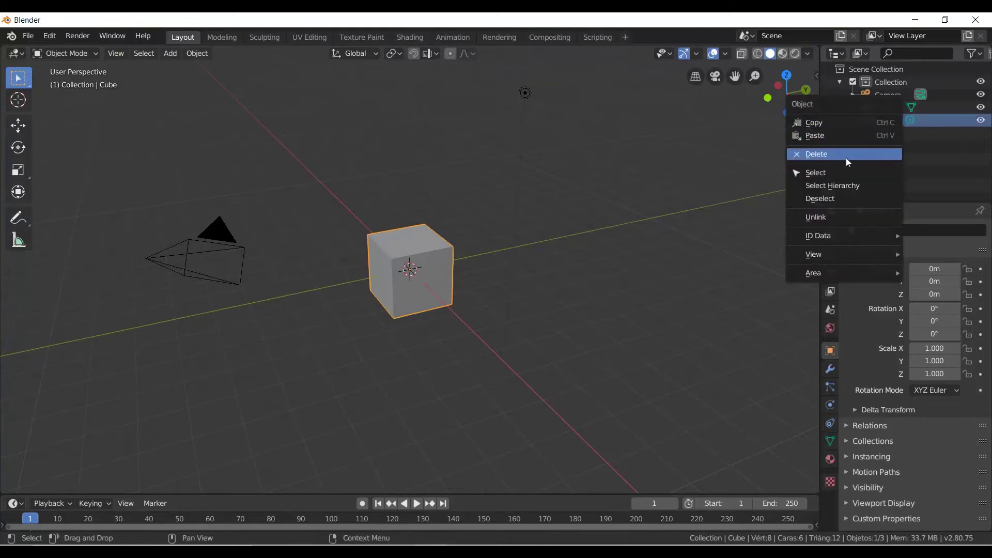
pyautogui.click(846, 156)
pyautogui.rightClick(883, 110)
pyautogui.click(883, 110)
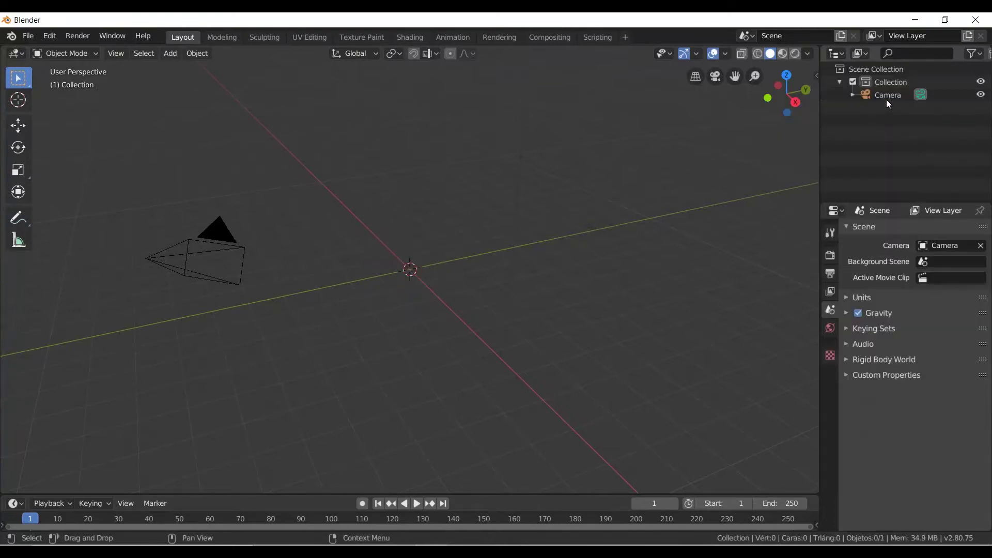
pyautogui.rightClick(888, 103)
pyautogui.click(887, 100)
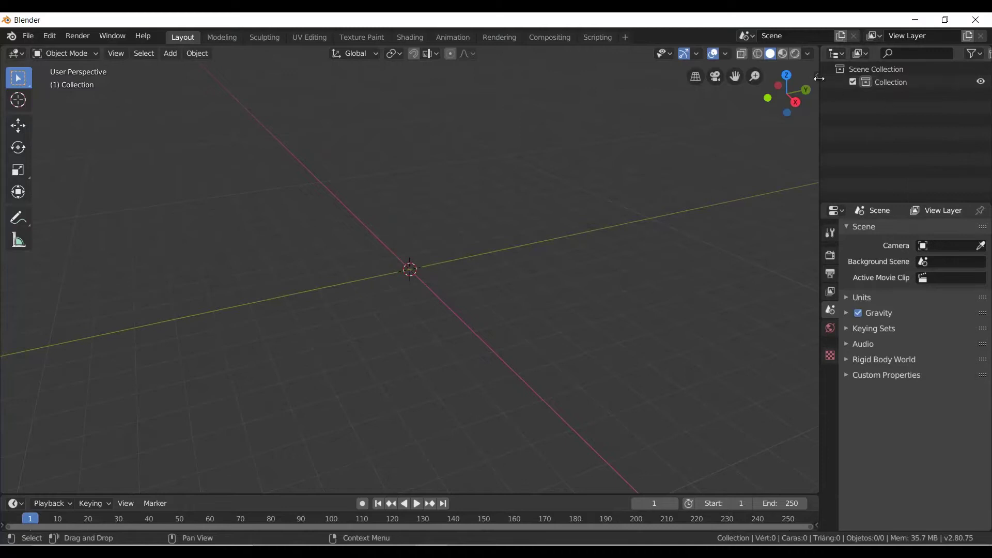
# - Show the viewport sidebar and bring up the CATS tools
pyautogui.click(817, 80)
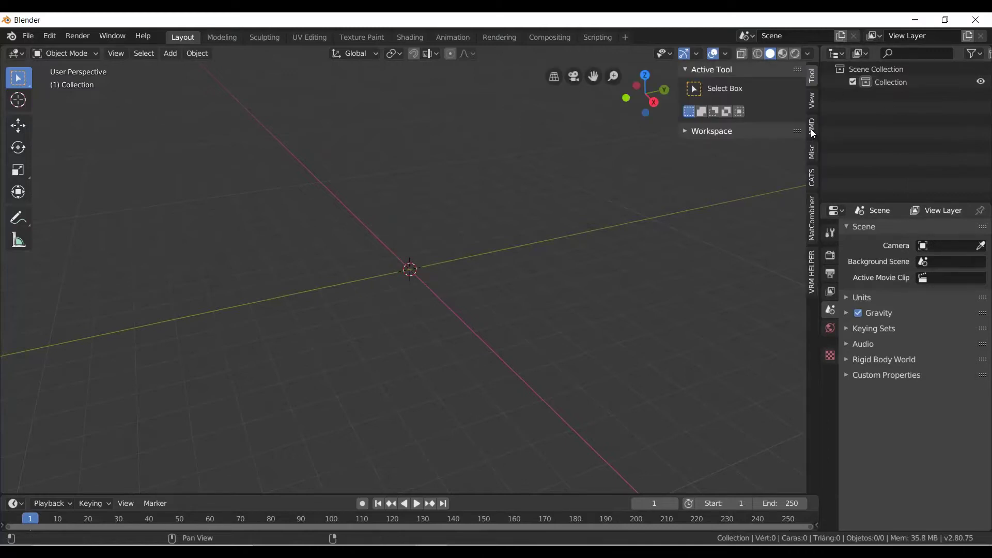
pyautogui.click(813, 103)
pyautogui.click(812, 131)
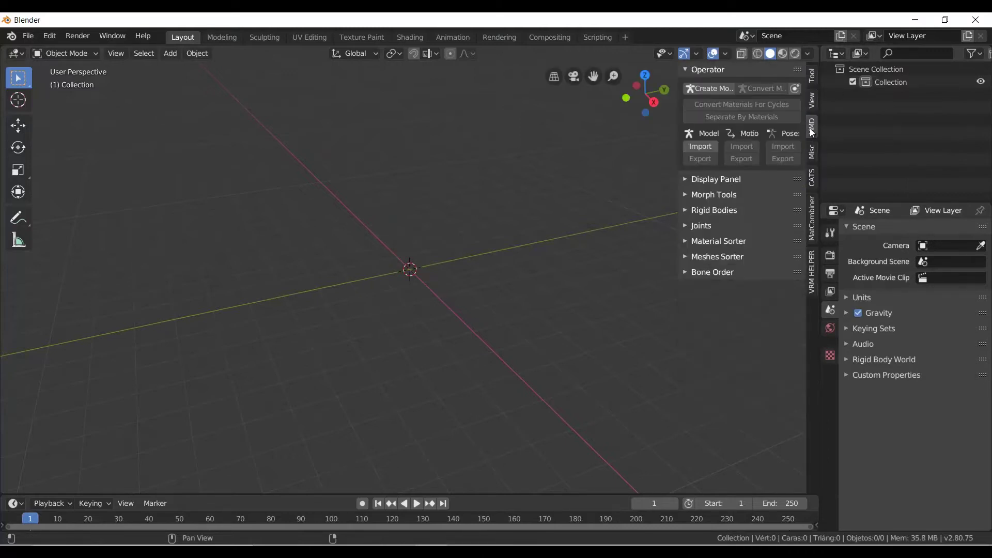
pyautogui.click(812, 155)
pyautogui.click(812, 177)
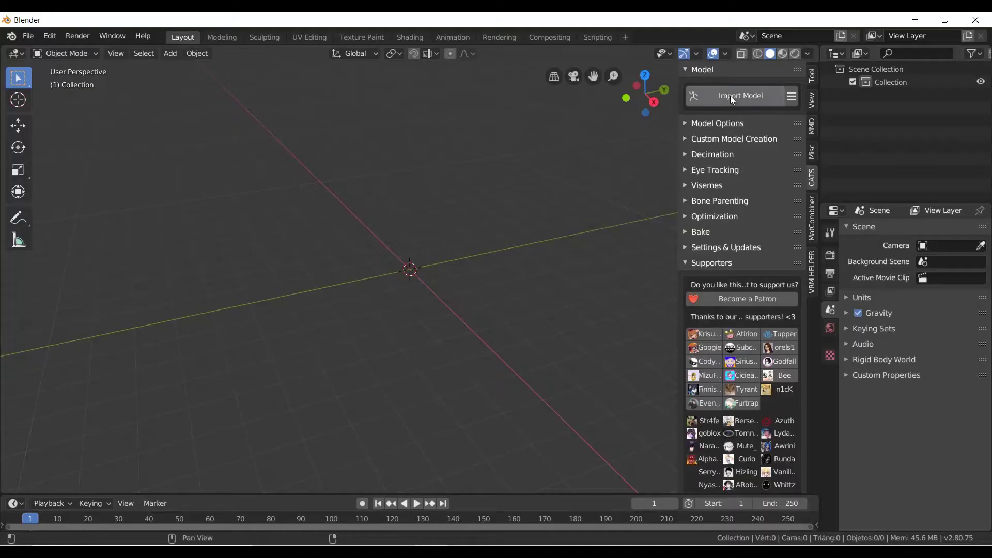
# - Import akrasiel.fbx from the akrasiel folder via CATS and frame the character from the front
pyautogui.click(731, 95)
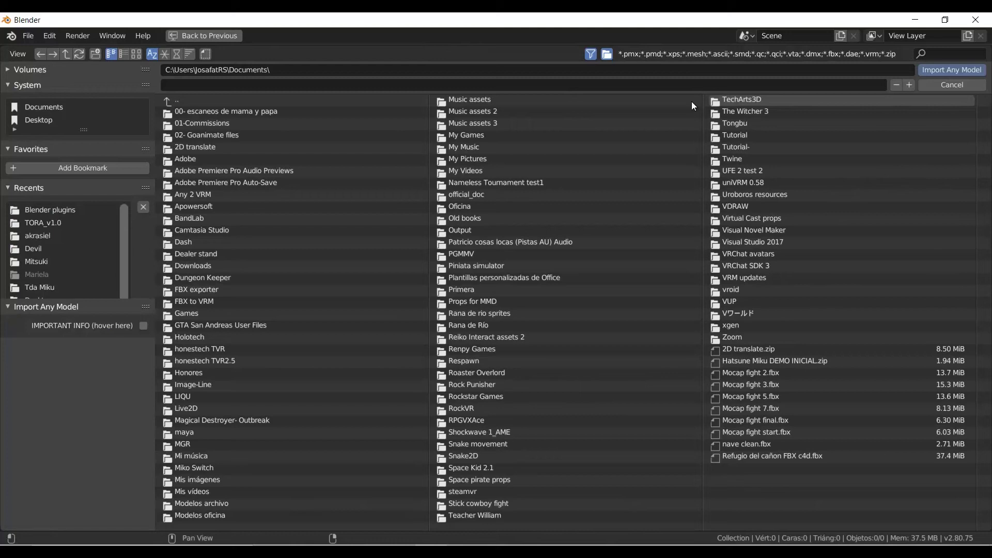
pyautogui.click(34, 236)
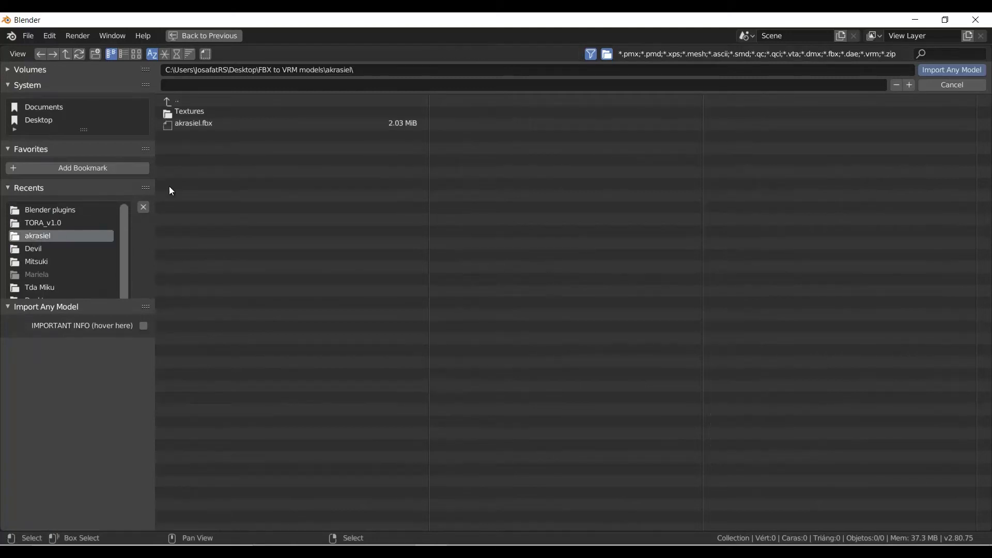
pyautogui.click(241, 125)
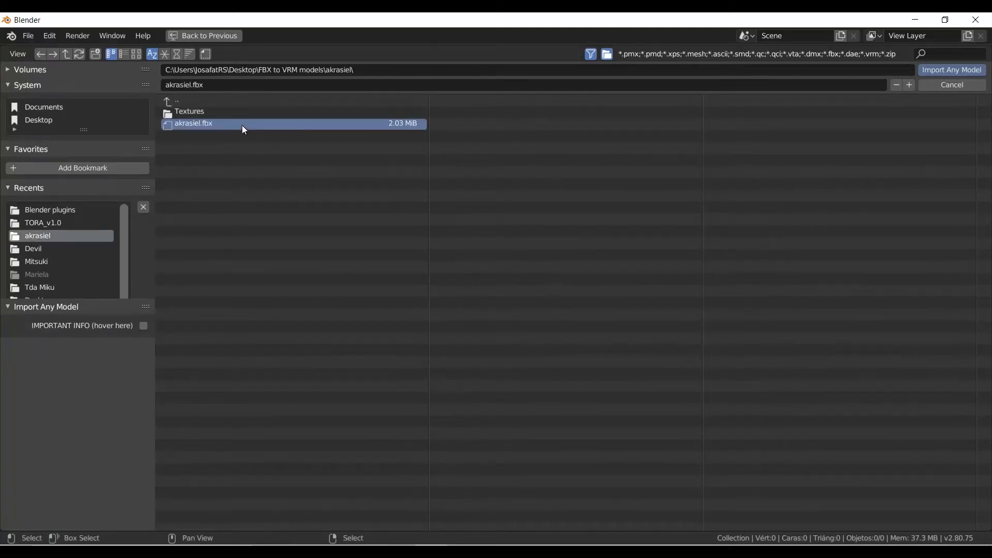
pyautogui.click(967, 71)
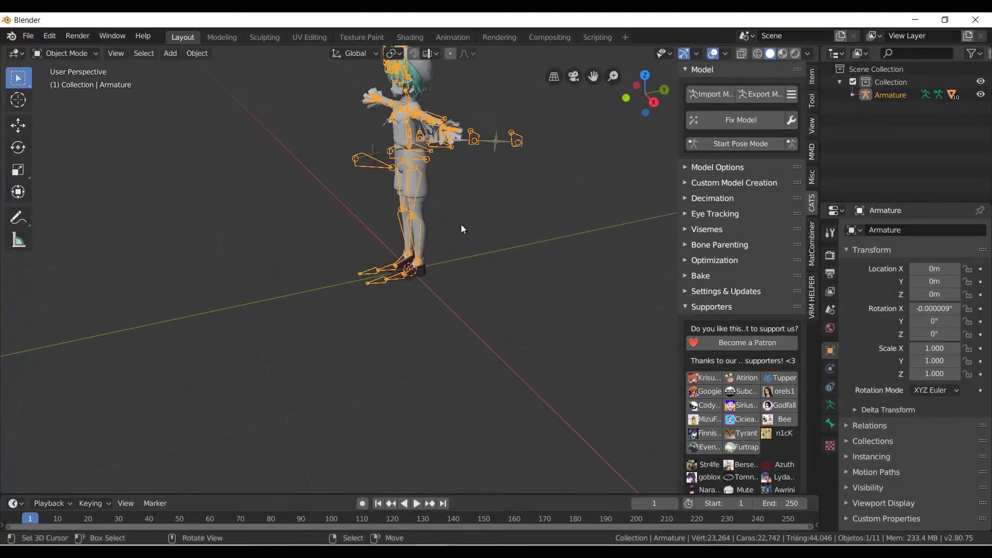
pyautogui.scroll(2, 461, 224)
pyautogui.moveTo(379, 140); pyautogui.dragTo(458, 400, button='middle')
pyautogui.scroll(2, 466, 274)
pyautogui.moveTo(494, 239); pyautogui.dragTo(615, 268, button='middle')
pyautogui.moveTo(529, 242); pyautogui.dragTo(414, 176, button='middle')
pyautogui.scroll(2, 455, 222)
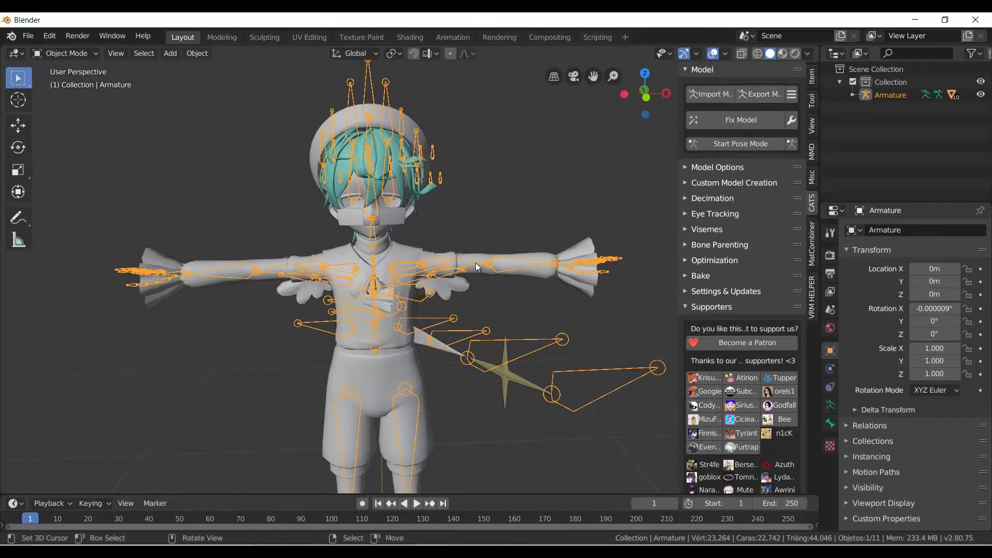
# - Run CATS Fix Model with Join Meshes and Combine Same Materials unchecked
pyautogui.click(792, 121)
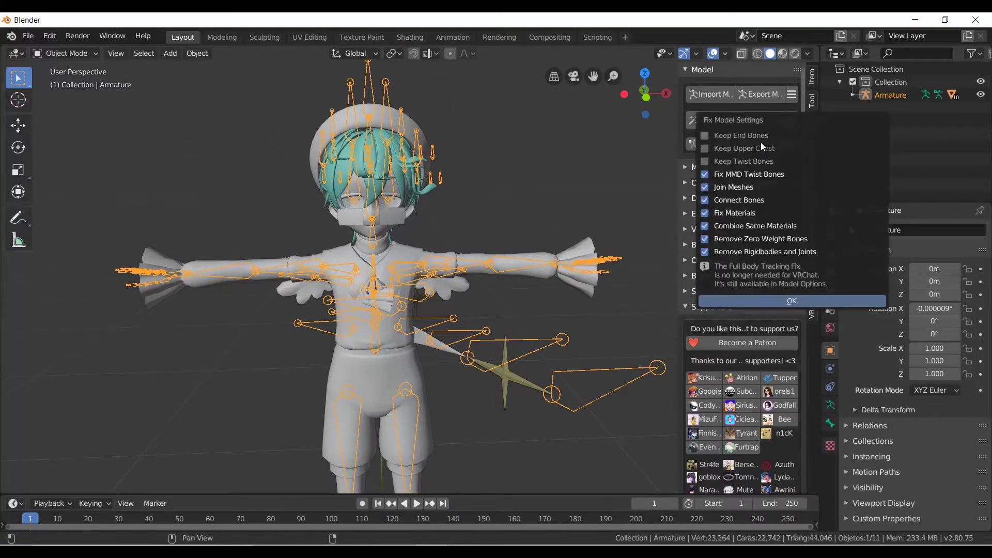
pyautogui.click(704, 188)
pyautogui.click(705, 226)
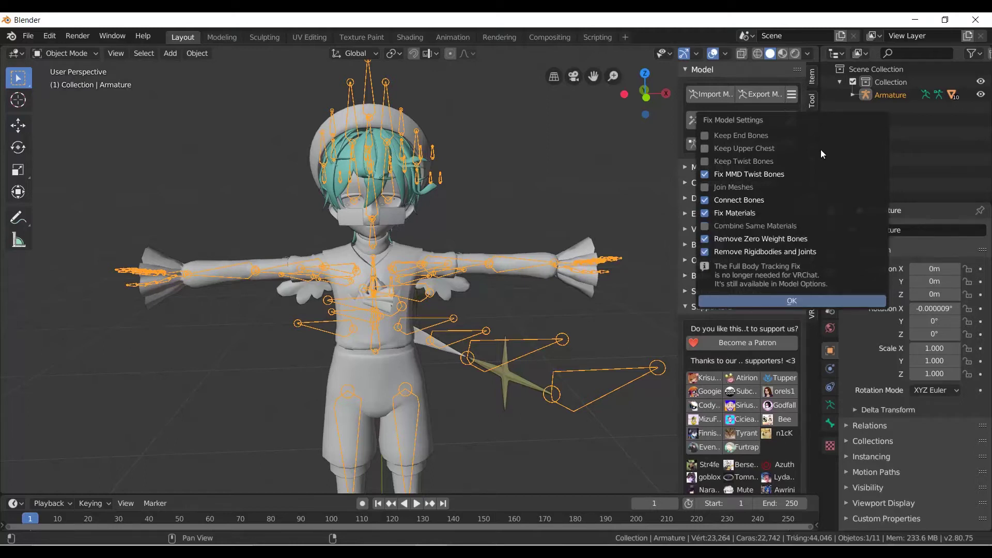
pyautogui.click(773, 302)
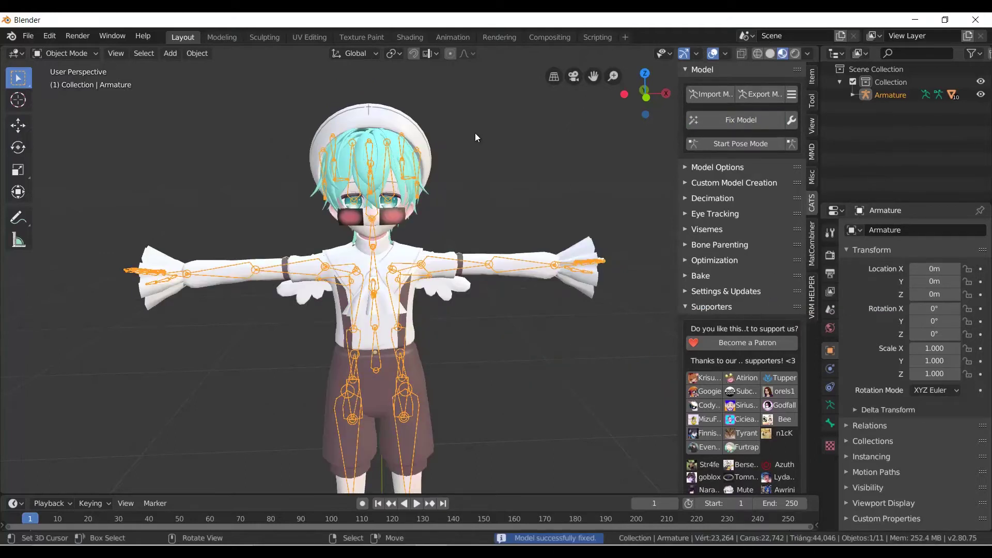
# - Select the Body mesh at the face and view the model in wireframe
pyautogui.moveTo(420, 175); pyautogui.dragTo(515, 172, button='middle')
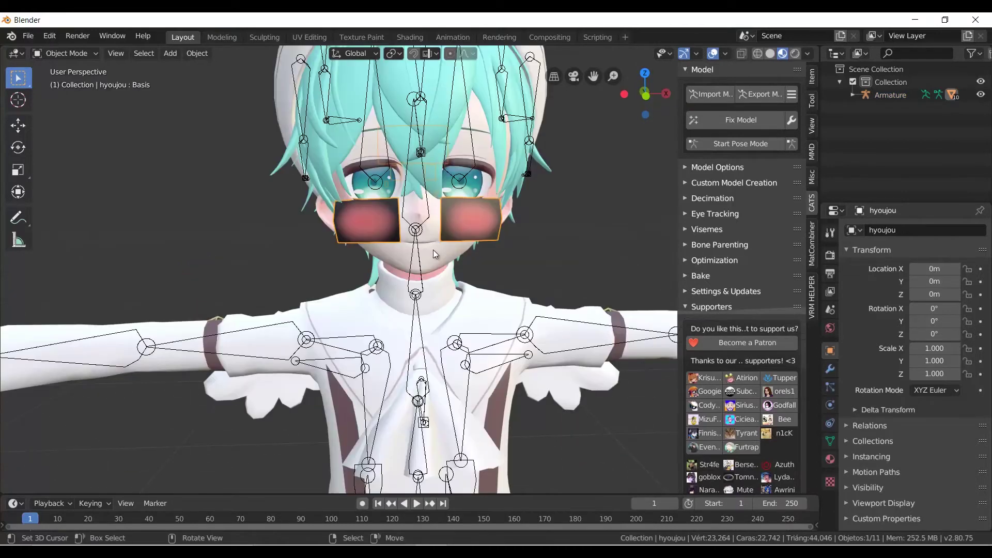
pyautogui.moveTo(450, 131); pyautogui.dragTo(392, 128, button='middle')
pyautogui.click(330, 134)
pyautogui.click(757, 53)
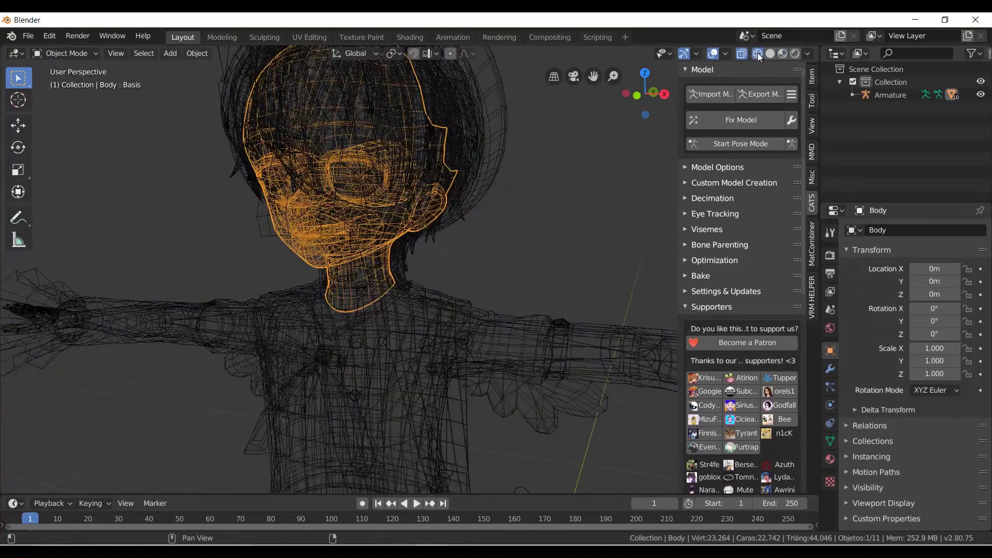
pyautogui.scroll(-2, 262, 169)
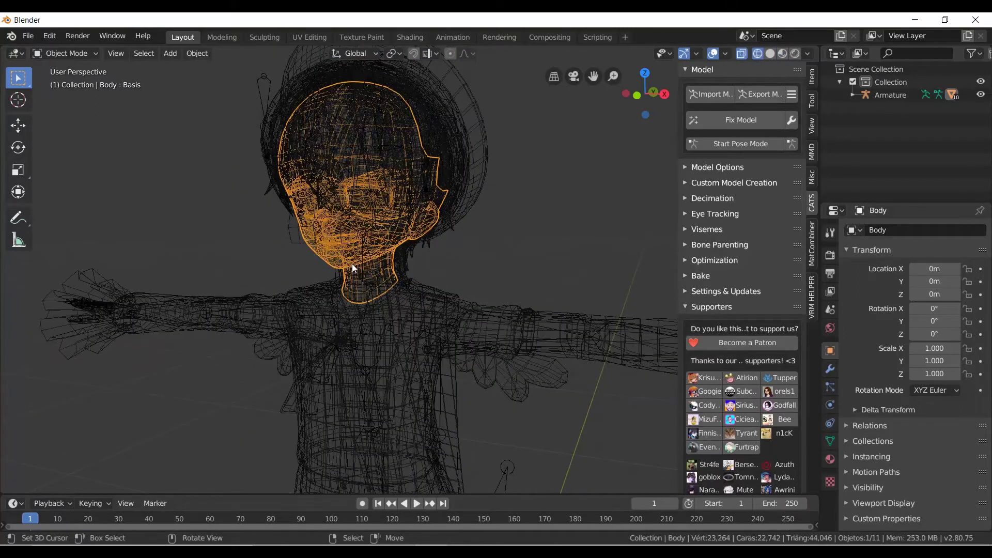
pyautogui.scroll(-5, 350, 262)
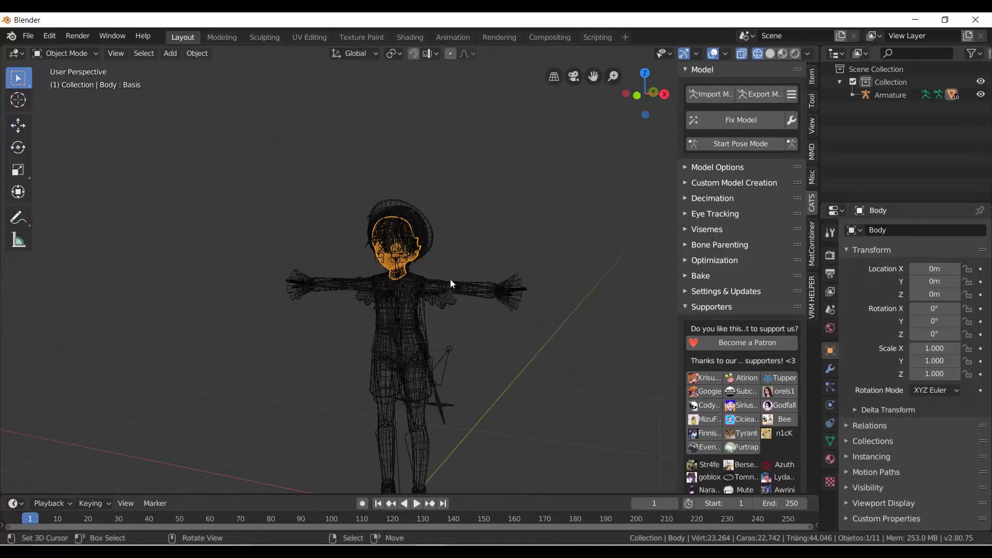
# - Inspect each armature mesh (kutu, hyoujou, huku, hane, hairaito, bousi, Body2, Body, kami), then restore solid shading
pyautogui.click(854, 96)
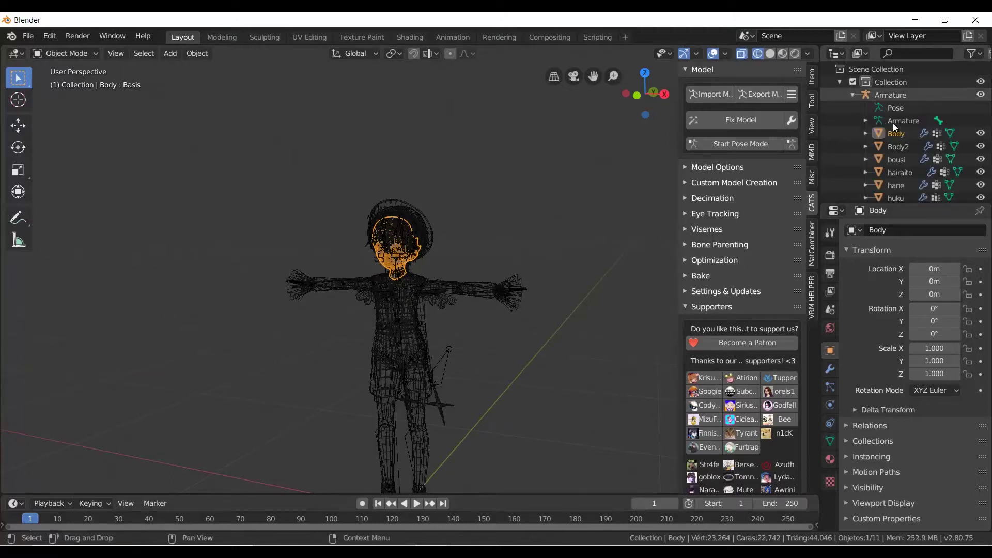
pyautogui.scroll(-4, 894, 155)
pyautogui.click(895, 186)
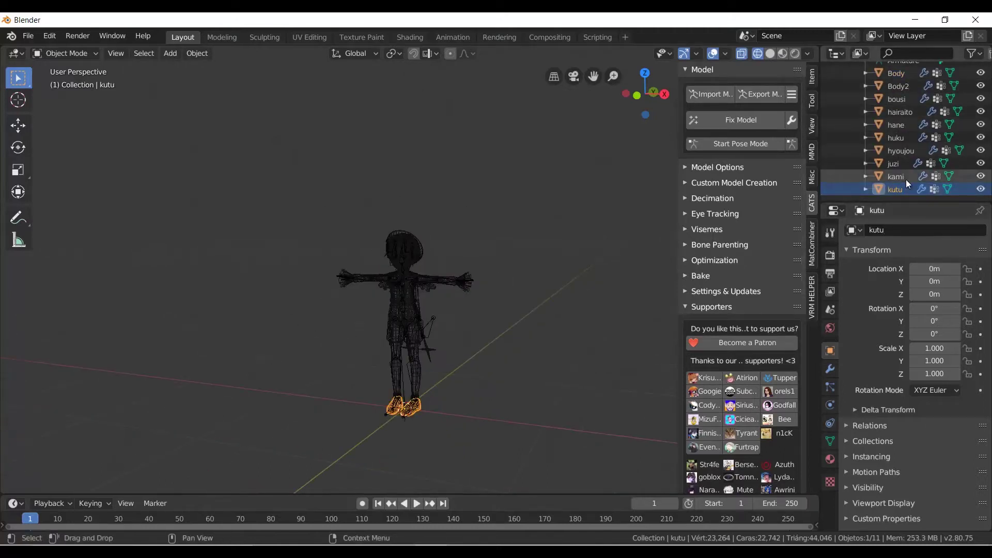
pyautogui.click(900, 151)
pyautogui.click(892, 137)
pyautogui.click(895, 124)
pyautogui.click(896, 112)
pyautogui.click(897, 98)
pyautogui.click(898, 86)
pyautogui.click(899, 74)
pyautogui.scroll(-12, 883, 379)
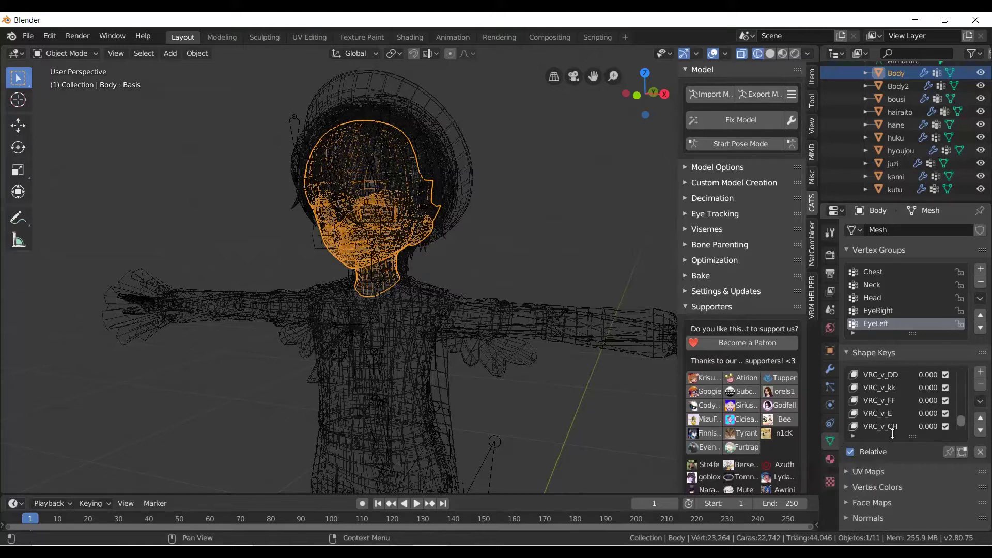
pyautogui.click(892, 189)
pyautogui.click(892, 175)
pyautogui.hotkey('shift', 'z')
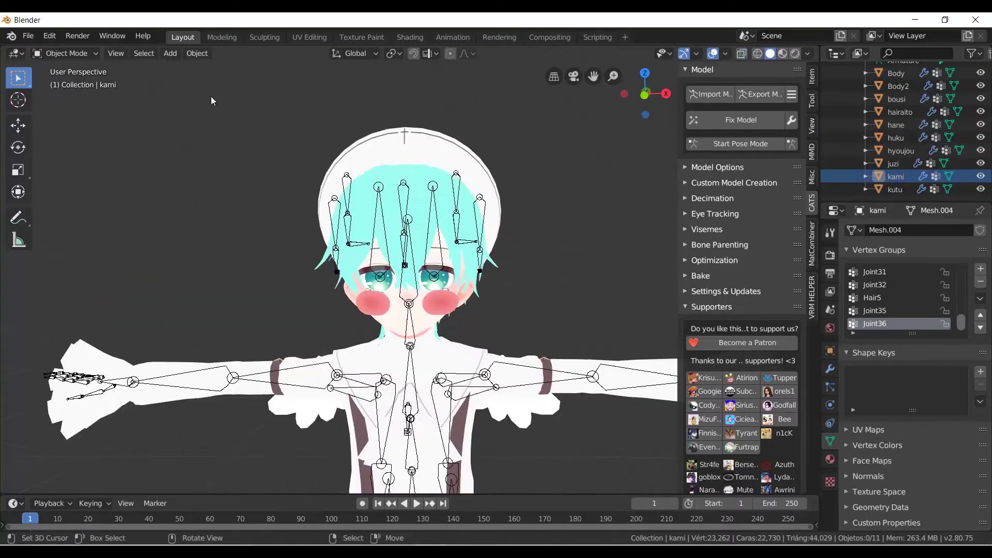
# - Start an FBX export into the akrasiel folder named akrasiel.fbx
pyautogui.click(28, 36)
pyautogui.moveTo(105, 227)
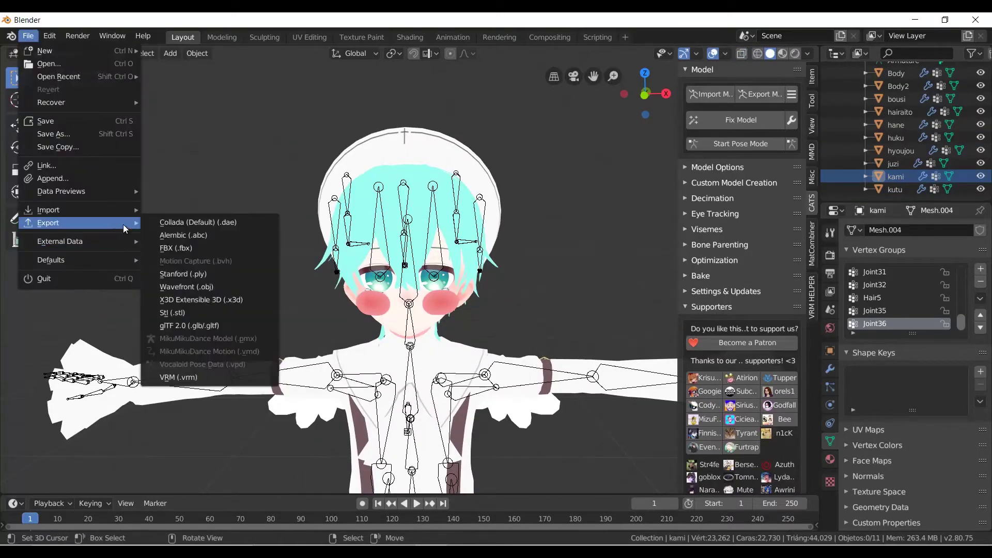
pyautogui.click(181, 247)
pyautogui.click(52, 209)
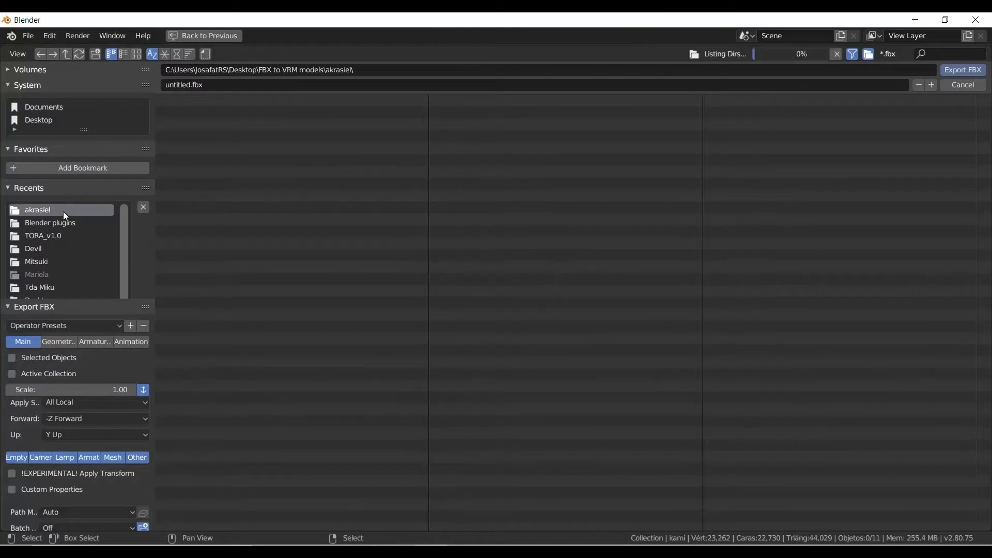
pyautogui.click(191, 123)
pyautogui.click(195, 85)
pyautogui.click(190, 85)
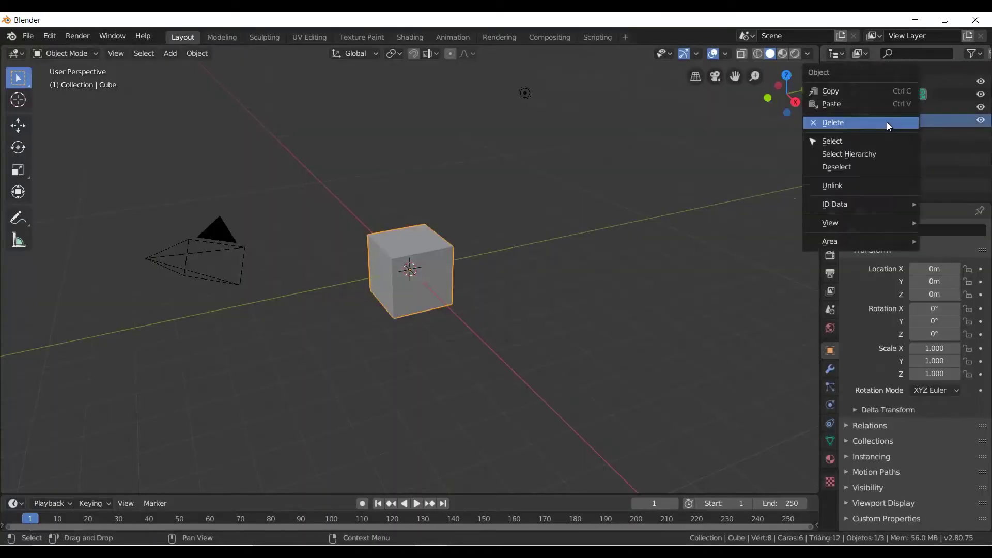
# - Delete the default cube from the scene
pyautogui.click(886, 121)
pyautogui.rightClick(888, 97)
pyautogui.click(888, 97)
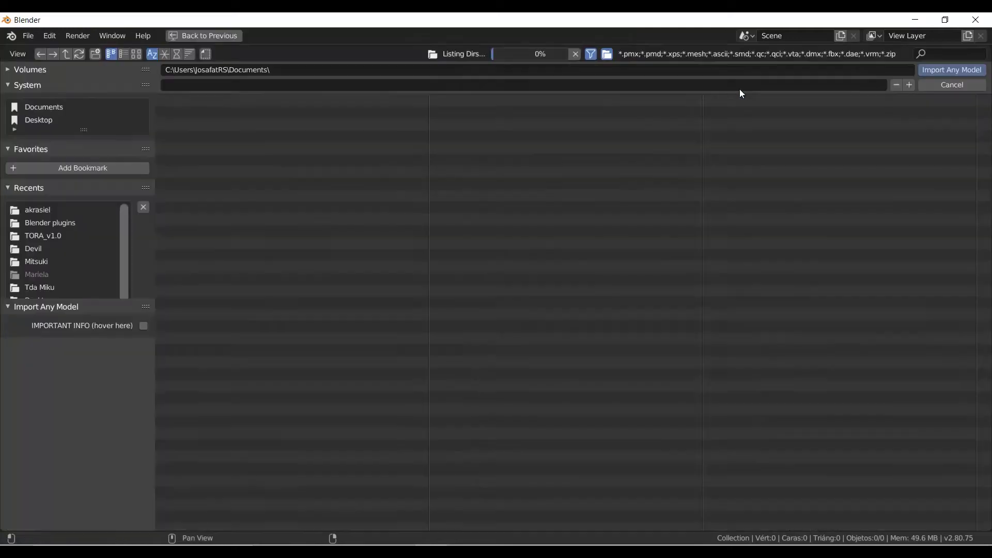
# - Import TORA_bodyあり.fbx from the TORA_v1.0 folder and inspect its head in wireframe
pyautogui.click(43, 236)
pyautogui.click(236, 147)
pyautogui.click(952, 70)
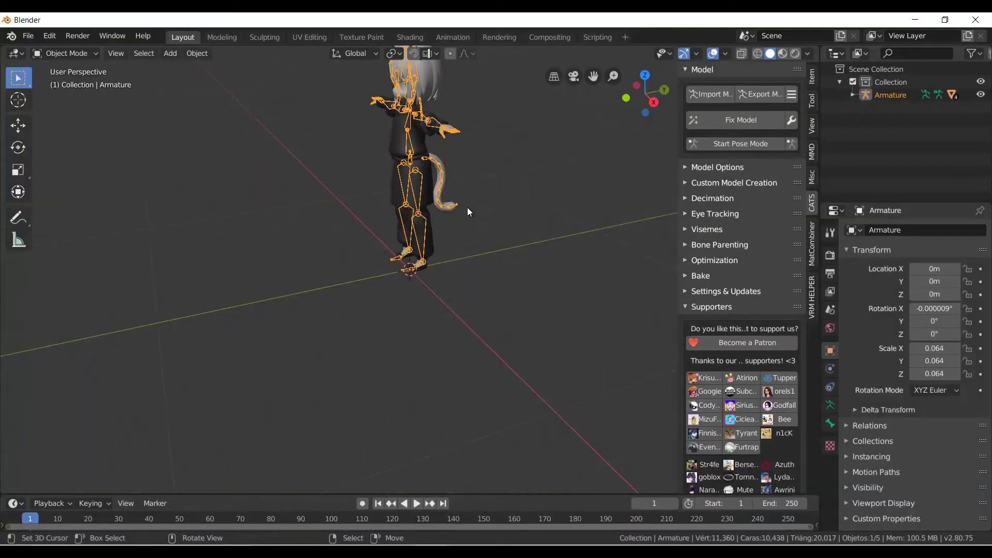
pyautogui.scroll(5, 473, 168)
pyautogui.keyDown('shift'); pyautogui.moveTo(492, 135); pyautogui.dragTo(528, 158, button='middle'); pyautogui.keyUp('shift')
pyautogui.moveTo(584, 134)
pyautogui.mouseDown(button='middle')
pyautogui.moveTo(509, 138)
pyautogui.moveTo(586, 135)
pyautogui.mouseUp(button='middle')
pyautogui.rightClick(393, 208)
pyautogui.click(758, 53)
pyautogui.moveTo(193, 311); pyautogui.dragTo(421, 188, button='middle')
pyautogui.scroll(3, 350, 165)
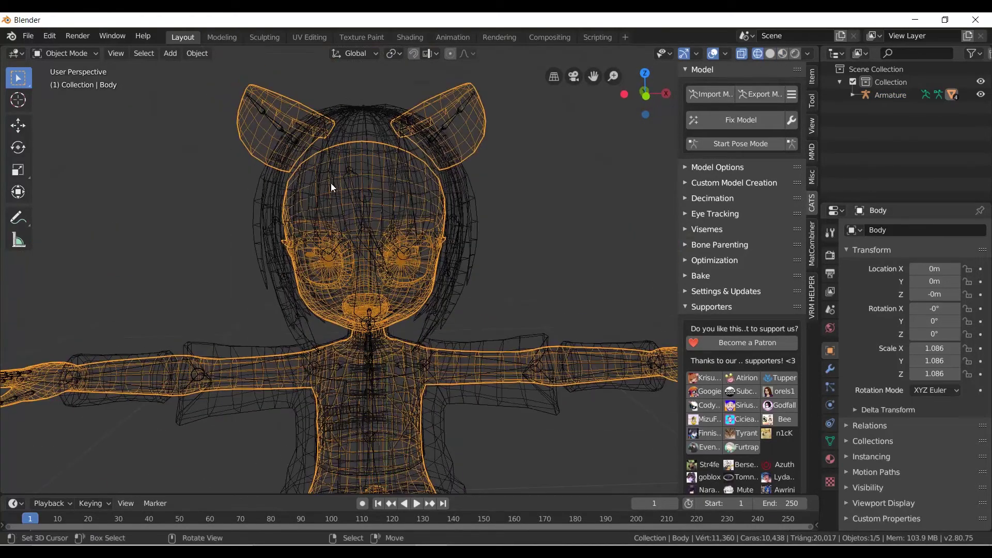
pyautogui.scroll(-3, 331, 183)
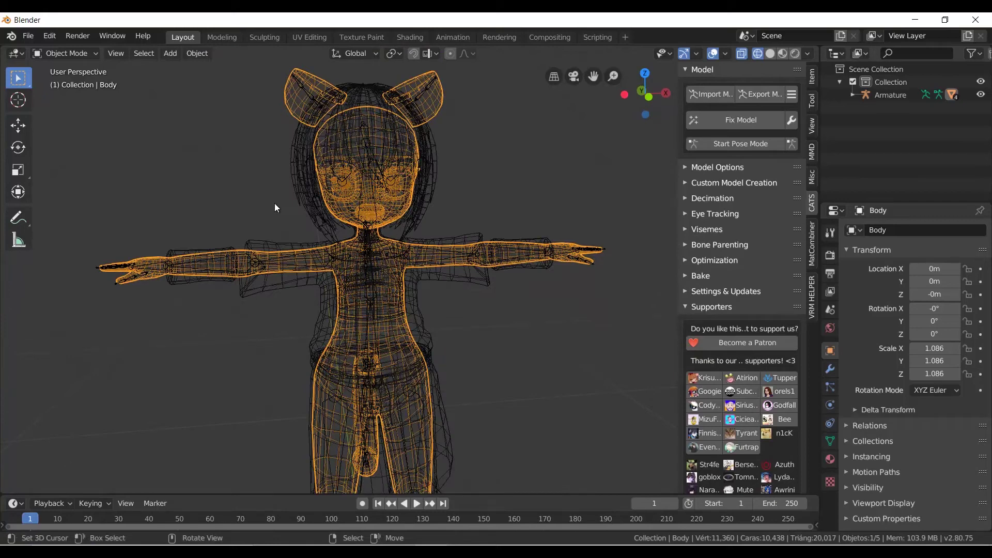
pyautogui.moveTo(352, 165); pyautogui.dragTo(330, 177, button='middle')
pyautogui.scroll(2, 349, 165)
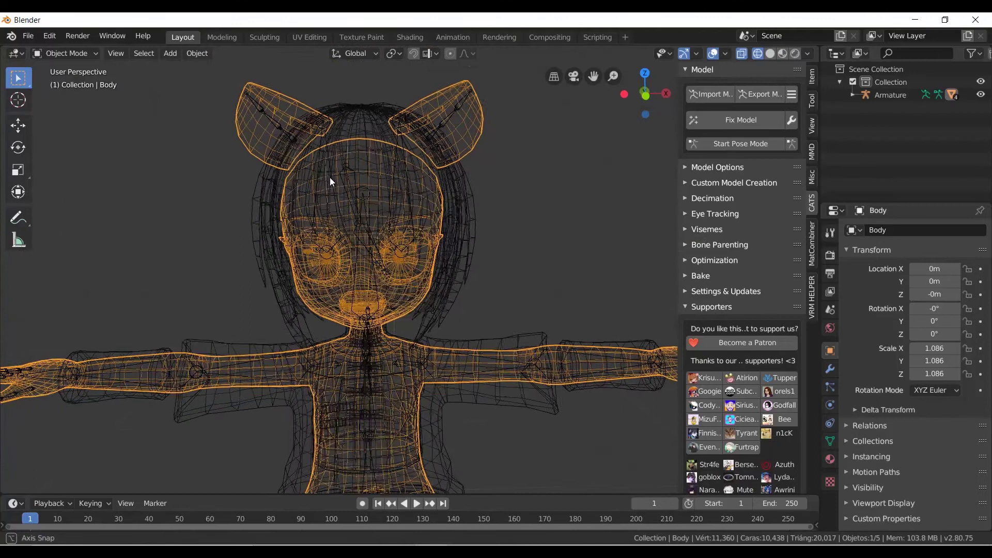
# - Put the Body mesh into Edit Mode and box-select the face and fringe vertices
pyautogui.click(82, 48)
pyautogui.click(79, 86)
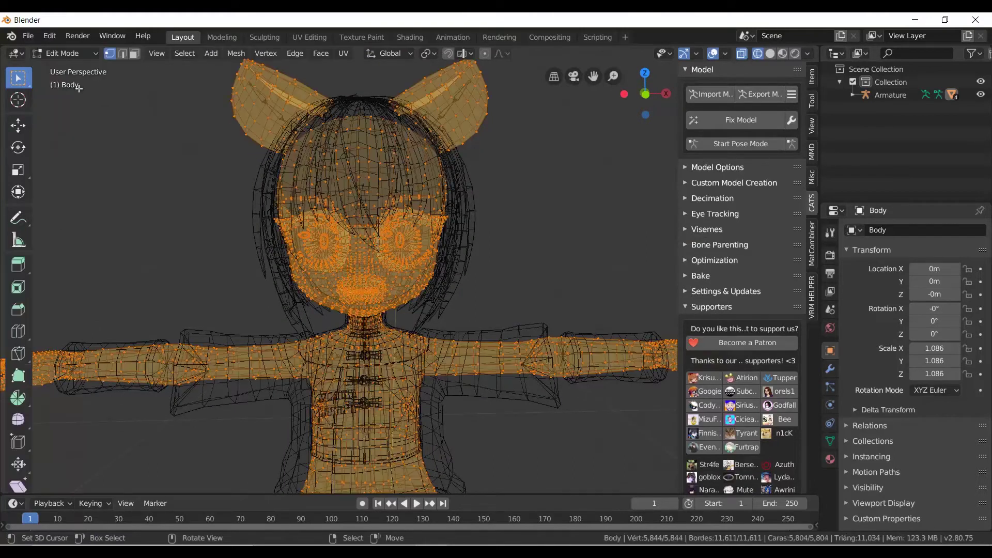
pyautogui.keyDown('shift'); pyautogui.moveTo(239, 170); pyautogui.dragTo(244, 170, button='middle'); pyautogui.keyUp('shift')
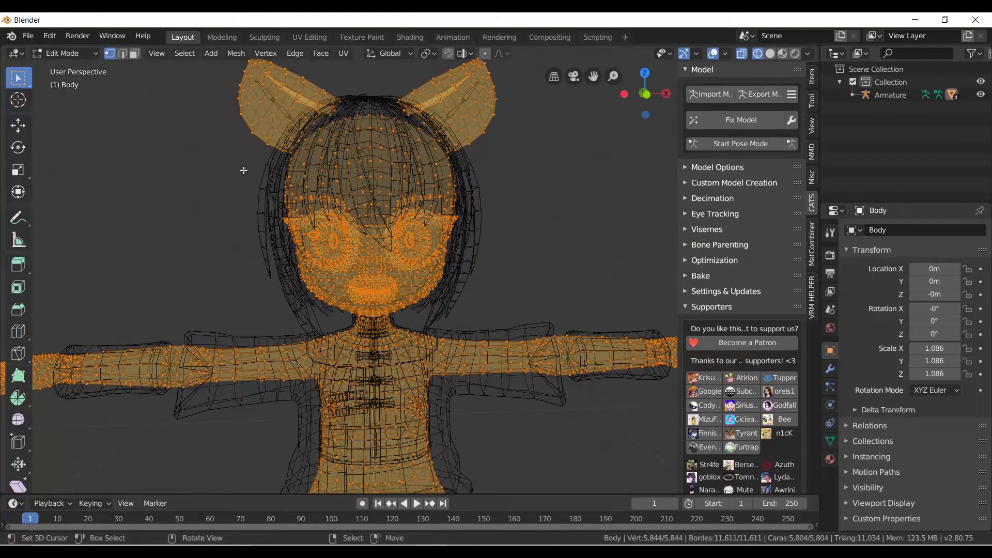
pyautogui.keyDown('shift'); pyautogui.moveTo(264, 221); pyautogui.dragTo(264, 212, button='middle'); pyautogui.keyUp('shift')
pyautogui.moveTo(249, 202); pyautogui.dragTo(522, 302)
pyautogui.moveTo(439, 262); pyautogui.dragTo(332, 263, button='middle')
pyautogui.keyDown('shift'); pyautogui.moveTo(188, 213); pyautogui.dragTo(448, 303); pyautogui.keyUp('shift')
pyautogui.moveTo(310, 255); pyautogui.dragTo(391, 260, button='middle')
# - Add the forehead and upper-face vertices to the selection and drop stray hair vertices
pyautogui.keyDown('shift'); pyautogui.moveTo(387, 274); pyautogui.dragTo(303, 171); pyautogui.keyUp('shift')
pyautogui.keyDown('shift'); pyautogui.moveTo(352, 233); pyautogui.dragTo(403, 151); pyautogui.keyUp('shift')
pyautogui.keyDown('shift'); pyautogui.moveTo(366, 198); pyautogui.dragTo(326, 147); pyautogui.keyUp('shift')
pyautogui.keyDown('shift'); pyautogui.moveTo(406, 290); pyautogui.dragTo(496, 180); pyautogui.keyUp('shift')
pyautogui.moveTo(369, 217); pyautogui.dragTo(355, 219, button='middle')
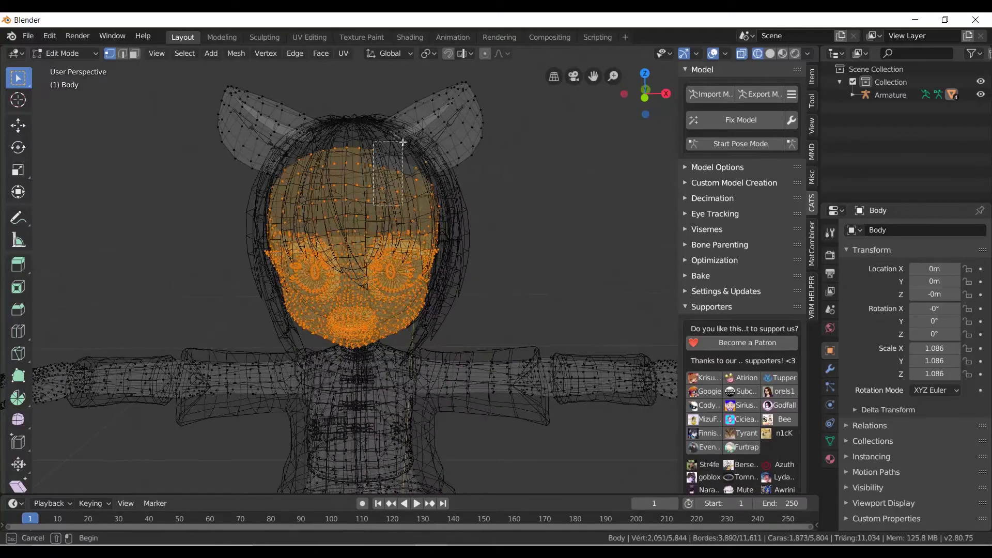
pyautogui.scroll(6, 427, 159)
pyautogui.scroll(-4, 459, 163)
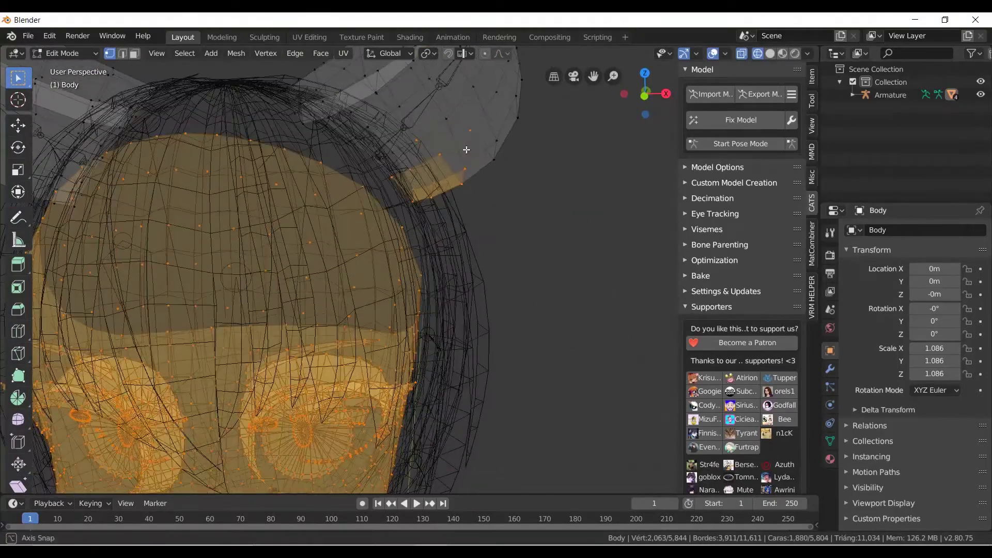
pyautogui.keyDown('shift'); pyautogui.moveTo(513, 101); pyautogui.dragTo(391, 176); pyautogui.keyUp('shift')
pyautogui.moveTo(478, 148); pyautogui.dragTo(416, 205)
# - Check the head from the side and deselect a stray neck vertex
pyautogui.scroll(-5, 430, 201)
pyautogui.moveTo(429, 195)
pyautogui.mouseDown(button='middle')
pyautogui.moveTo(336, 187)
pyautogui.moveTo(433, 178)
pyautogui.mouseUp(button='middle')
pyautogui.scroll(5, 433, 179)
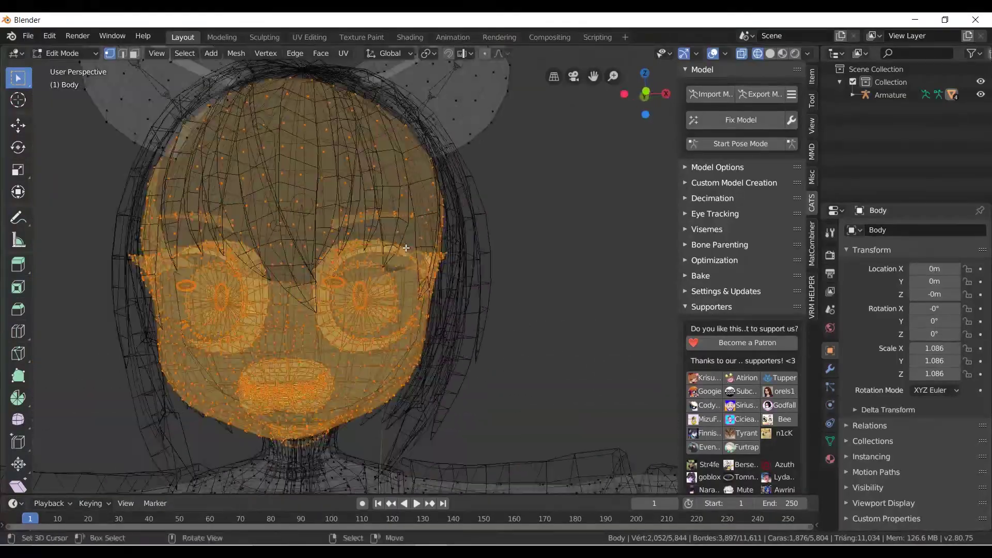
pyautogui.keyDown('shift'); pyautogui.moveTo(433, 248); pyautogui.dragTo(414, 150, button='middle'); pyautogui.keyUp('shift')
pyautogui.moveTo(413, 176); pyautogui.dragTo(372, 178, button='middle')
pyautogui.scroll(3, 207, 259)
pyautogui.keyDown('ctrl'); pyautogui.moveTo(148, 303); pyautogui.dragTo(175, 285); pyautogui.keyUp('ctrl')
pyautogui.moveTo(217, 274); pyautogui.dragTo(286, 259, button='middle')
pyautogui.scroll(-5, 283, 258)
pyautogui.moveTo(321, 199)
pyautogui.mouseDown(button='middle')
pyautogui.moveTo(332, 195)
pyautogui.moveTo(316, 193)
pyautogui.mouseUp(button='middle')
# - Separate the selected head and face into its own mesh with Mesh > Separate > Selection
pyautogui.click(235, 56)
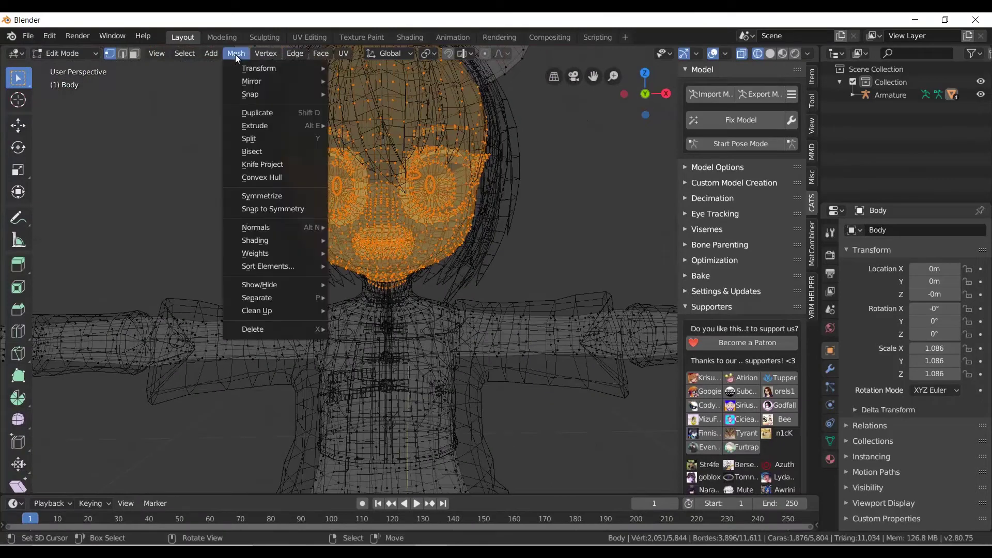
pyautogui.moveTo(277, 286)
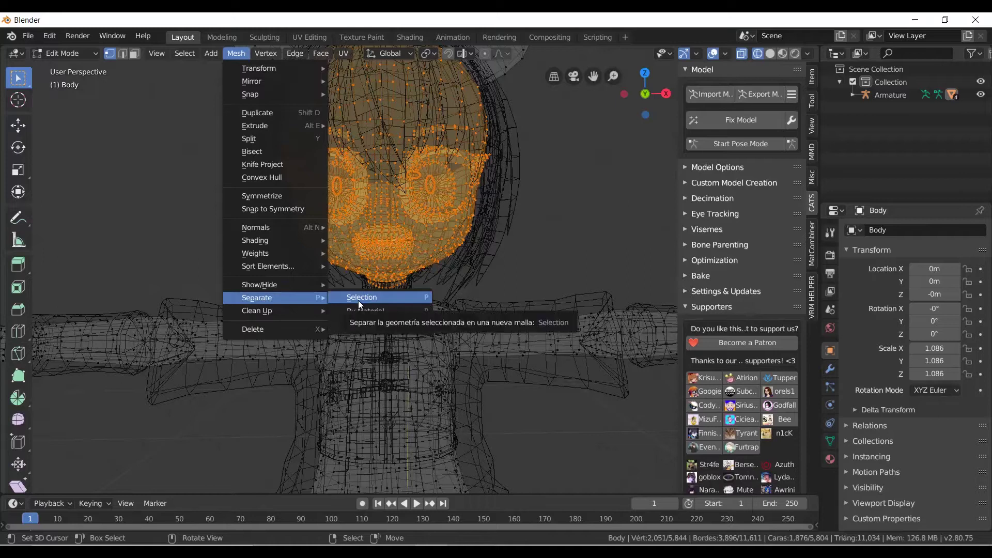
pyautogui.click(358, 301)
# - Return to Object Mode and select the Body mesh among the model's parts
pyautogui.click(76, 55)
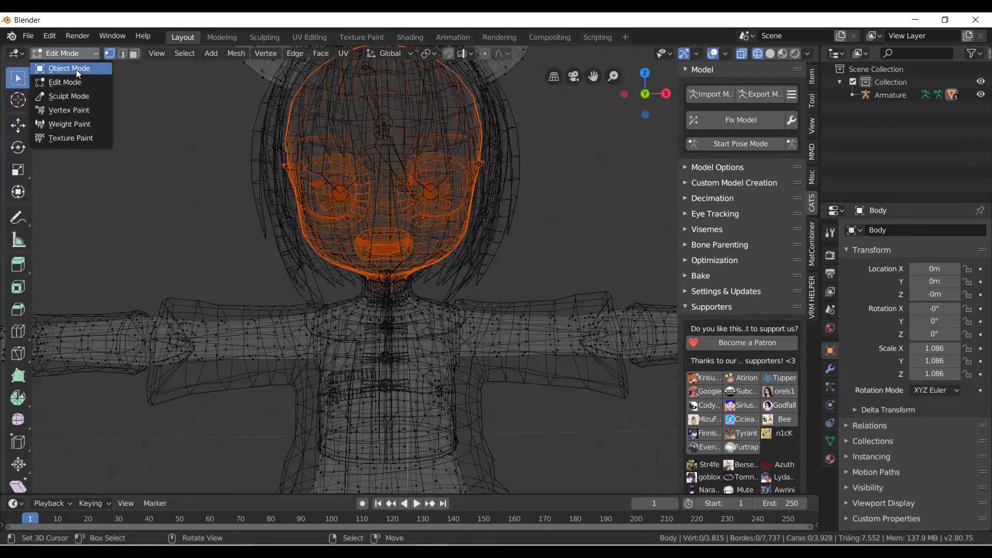
pyautogui.click(76, 70)
pyautogui.scroll(-3, 182, 190)
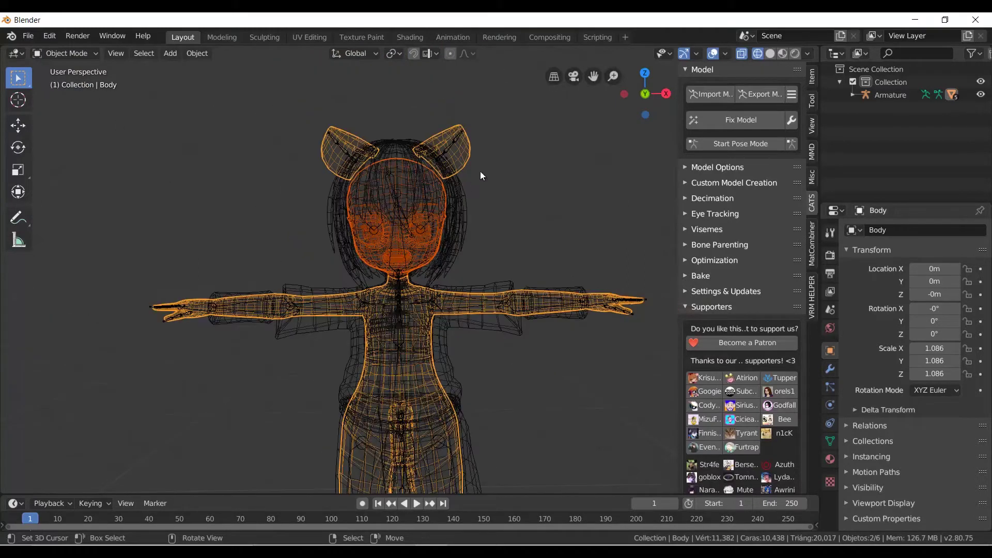
pyautogui.click(541, 113)
pyautogui.click(435, 217)
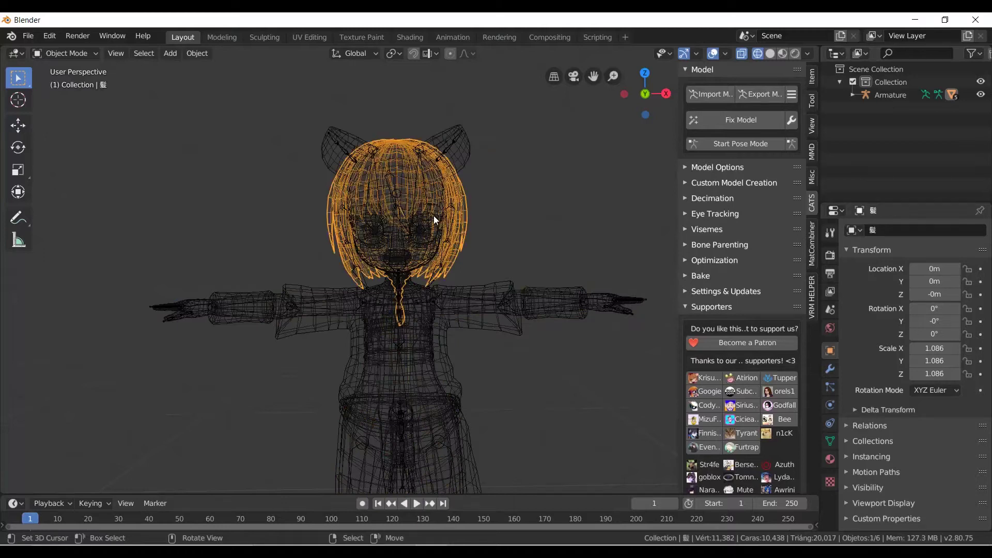
pyautogui.click(435, 221)
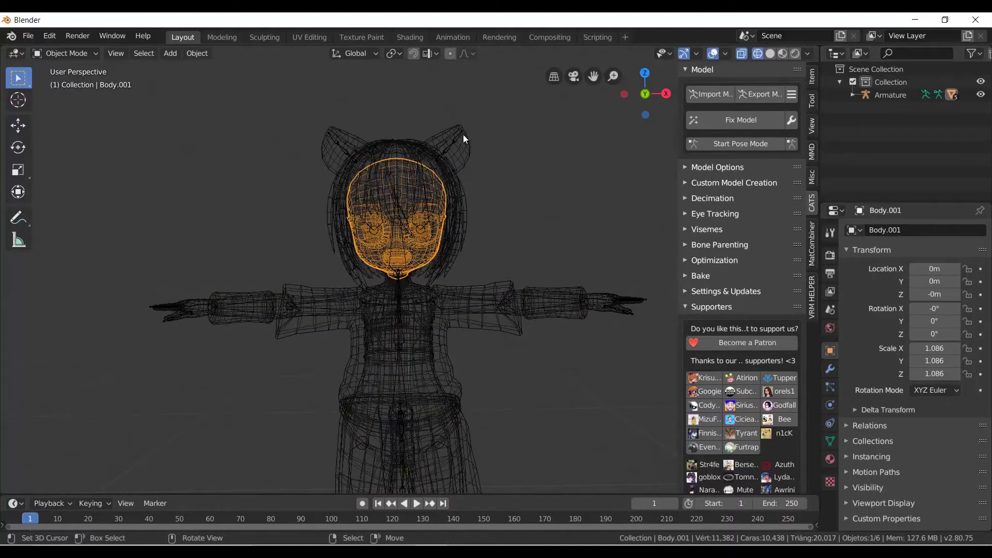
pyautogui.click(465, 158)
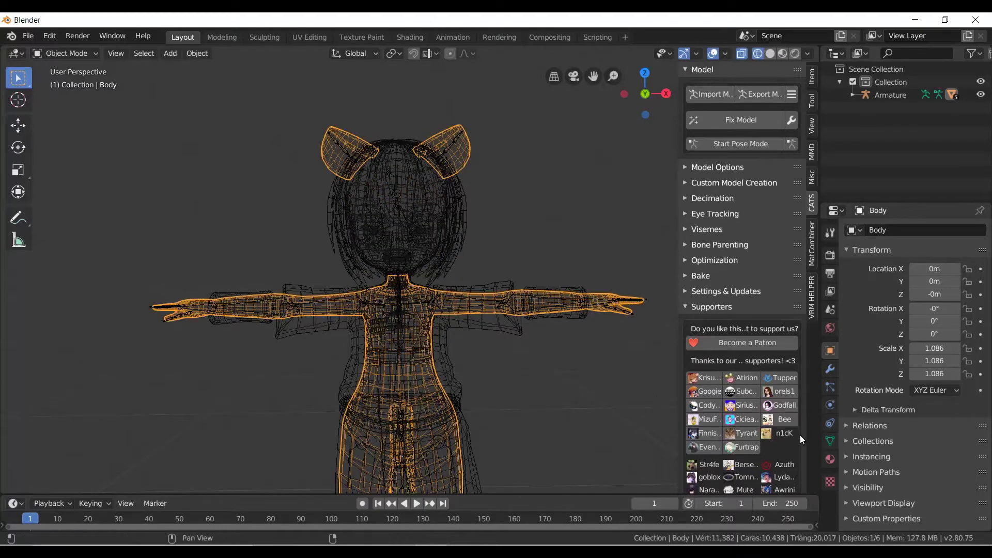
# - Browse the Body's shape keys, such as vrc.blink_left and the 前髪 hair keys
pyautogui.click(830, 442)
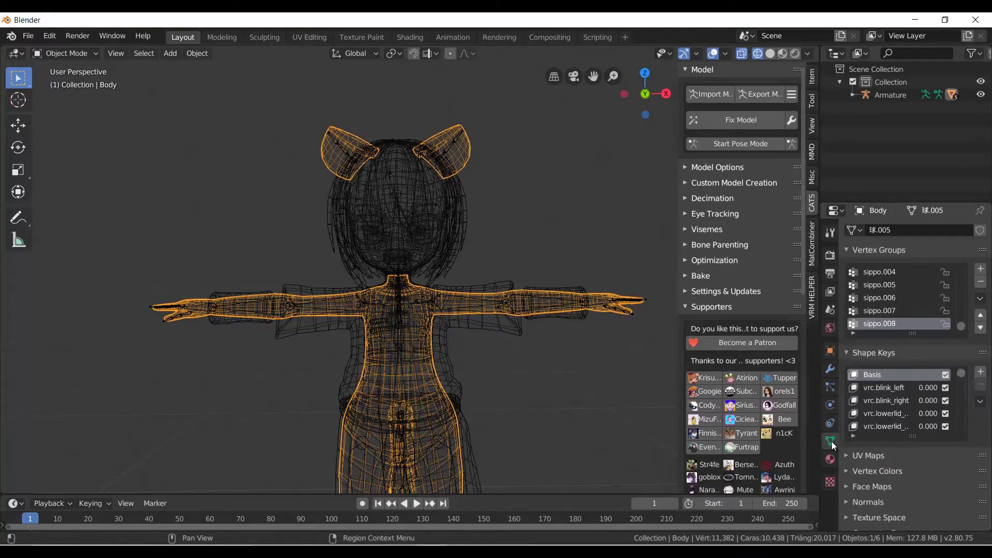
pyautogui.click(906, 387)
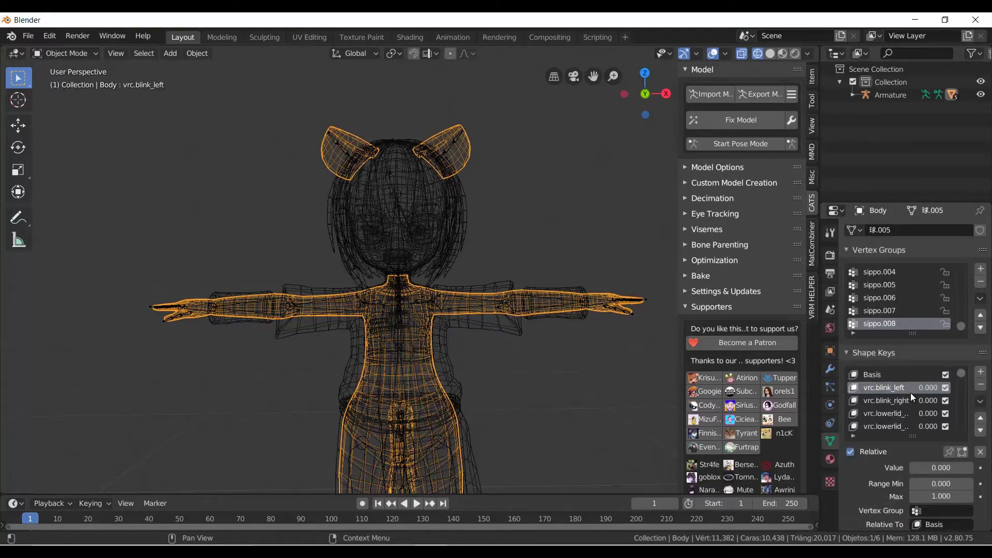
pyautogui.click(981, 401)
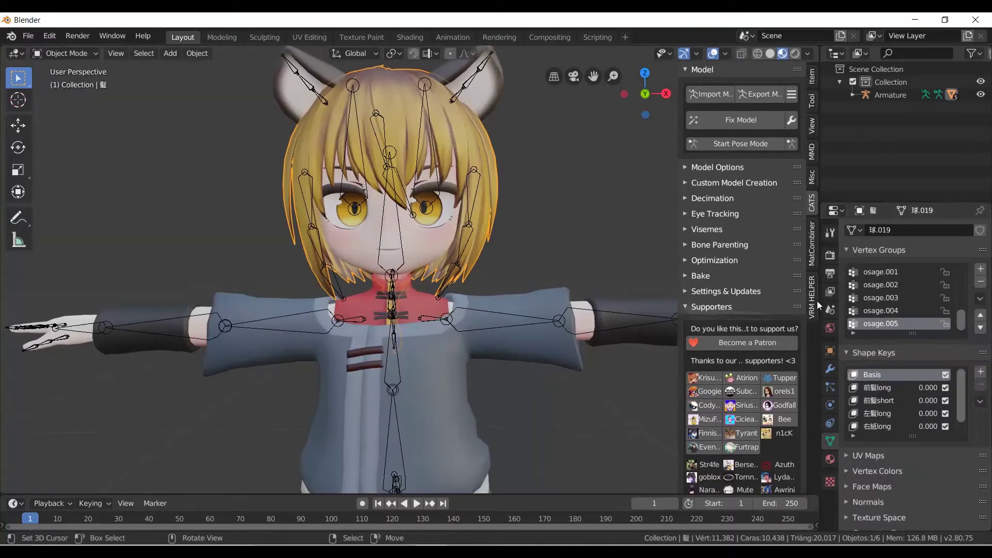
pyautogui.click(889, 400)
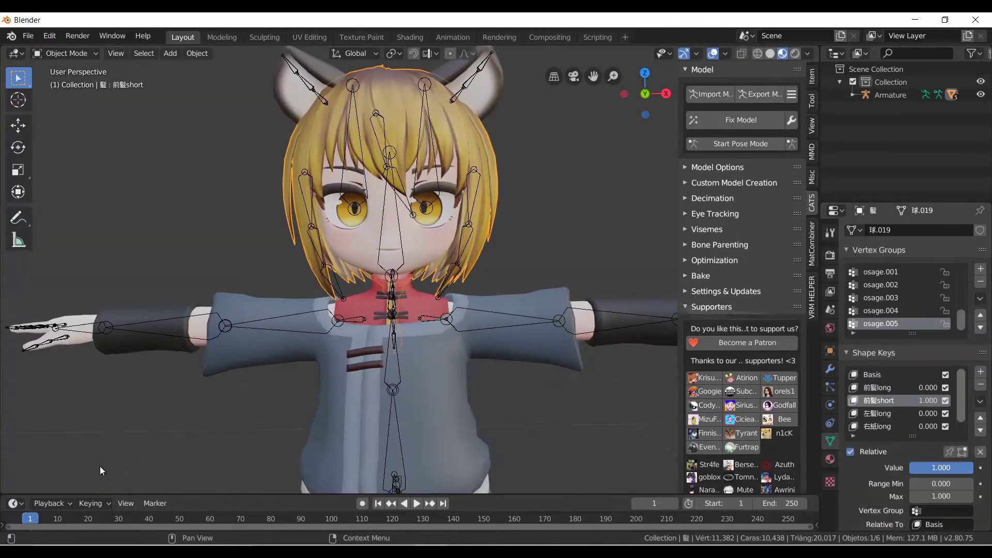
pyautogui.click(889, 387)
pyautogui.moveTo(930, 470); pyautogui.dragTo(923, 470)
# - Select the separated face mesh Body.001 and browse its 瞳 and ω shape keys
pyautogui.rightClick(622, 336)
pyautogui.rightClick(579, 335)
pyautogui.rightClick(582, 335)
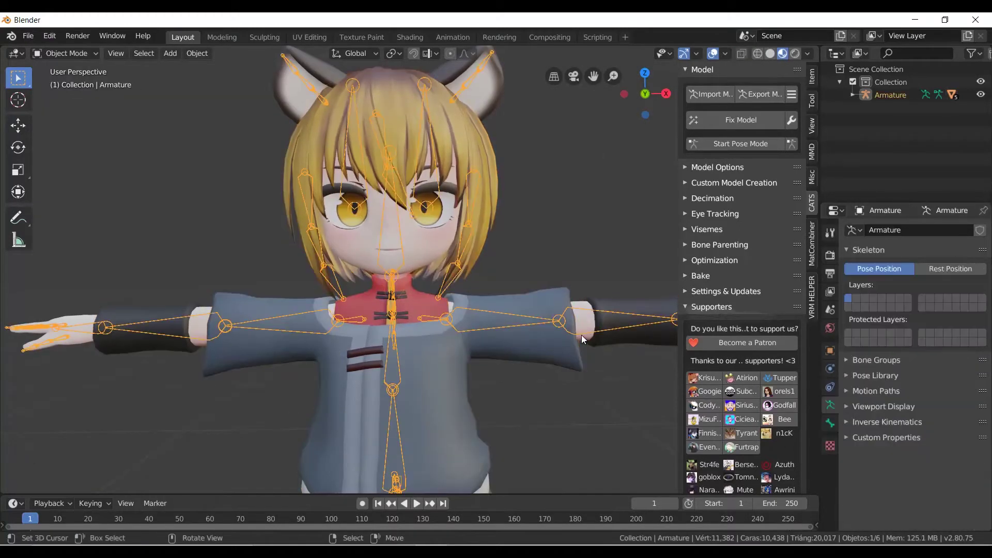
pyautogui.rightClick(543, 326)
pyautogui.rightClick(433, 245)
pyautogui.scroll(-9, 886, 399)
pyautogui.click(885, 401)
pyautogui.scroll(-5, 885, 405)
pyautogui.click(885, 428)
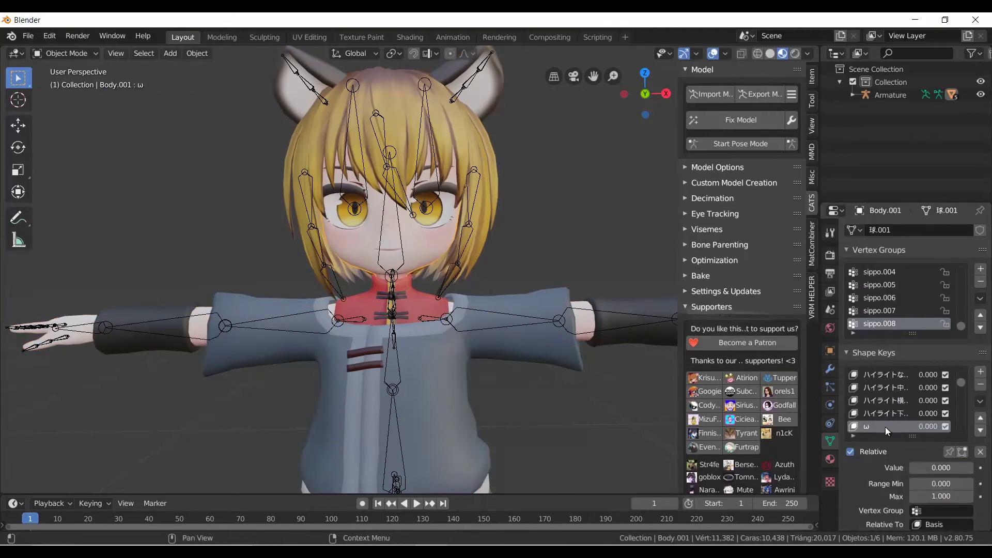
pyautogui.keyDown('ctrl'); pyautogui.scroll(-3, 899, 401); pyautogui.keyUp('ctrl')
pyautogui.scroll(-5, 363, 181)
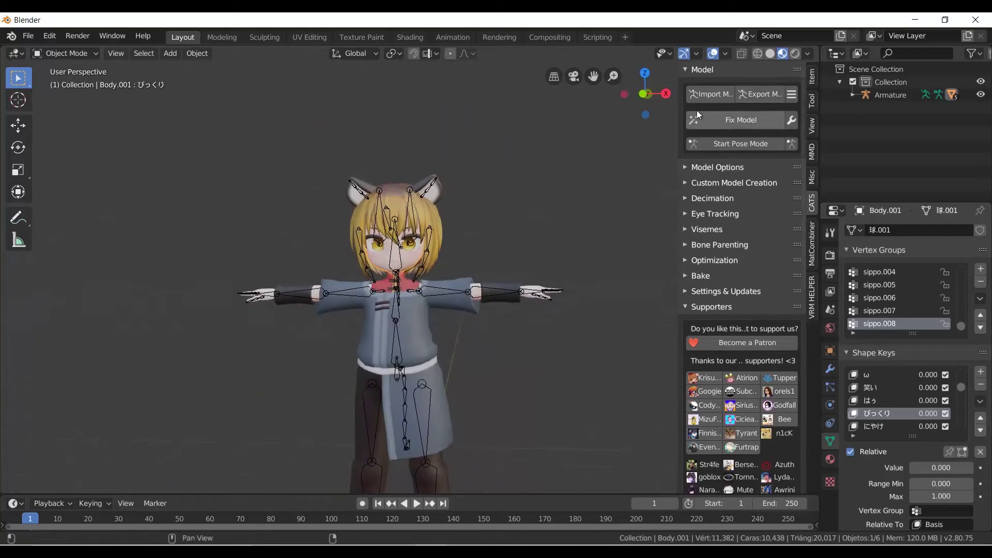
# - Start exporting the model as FBX from File > Export
pyautogui.click(38, 36)
pyautogui.moveTo(52, 223)
pyautogui.click(178, 247)
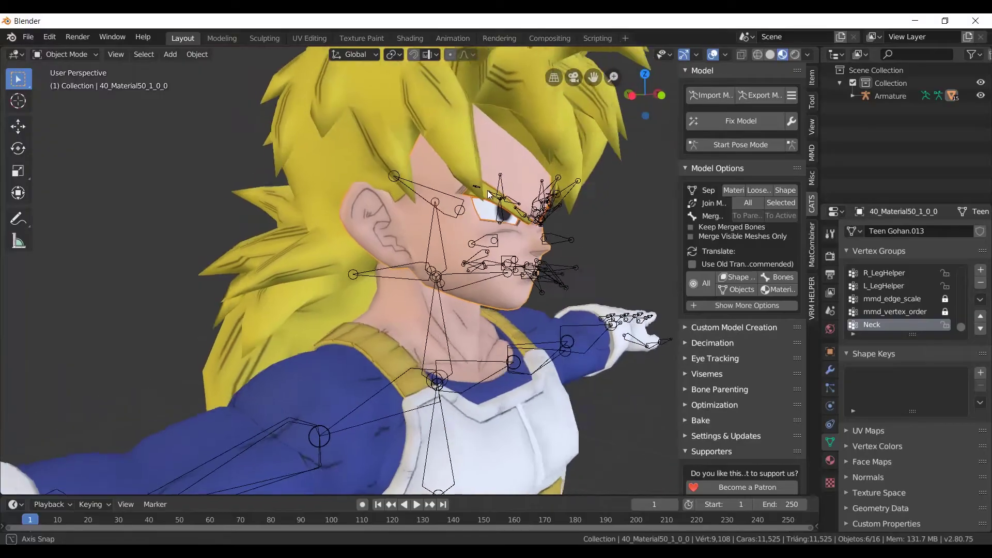
pyautogui.moveTo(488, 190); pyautogui.dragTo(435, 195, button='middle')
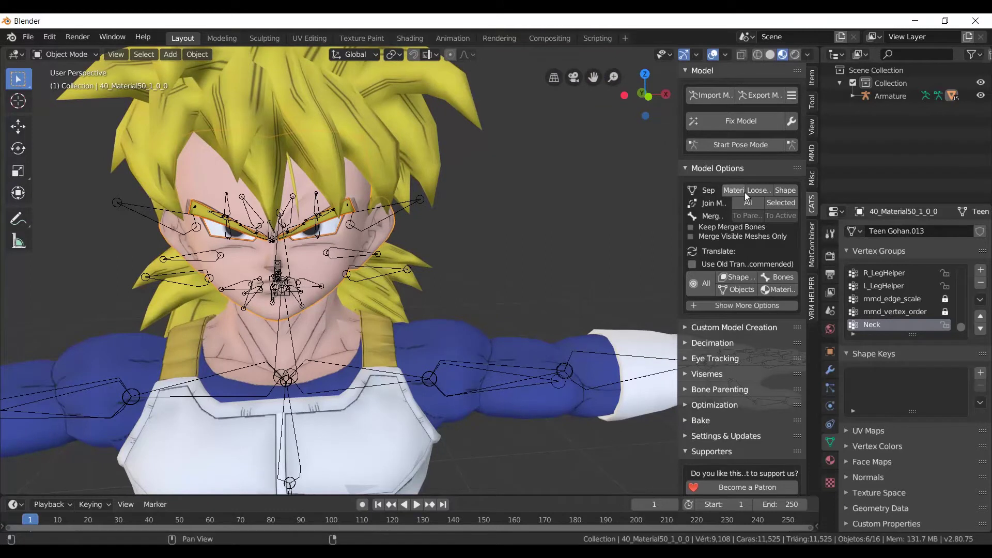
# - Join the selected face meshes into 40_Material51_1_0_0, check it in wireframe, and reselect the armature
pyautogui.click(781, 205)
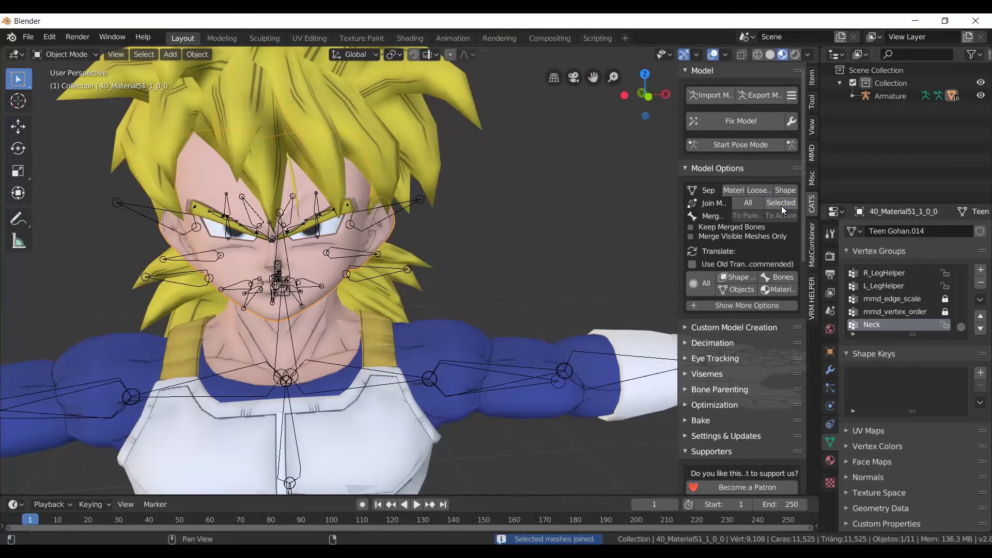
pyautogui.click(757, 55)
pyautogui.scroll(-6, 345, 238)
pyautogui.scroll(6, 345, 238)
pyautogui.scroll(3, 346, 238)
pyautogui.scroll(-3, 345, 237)
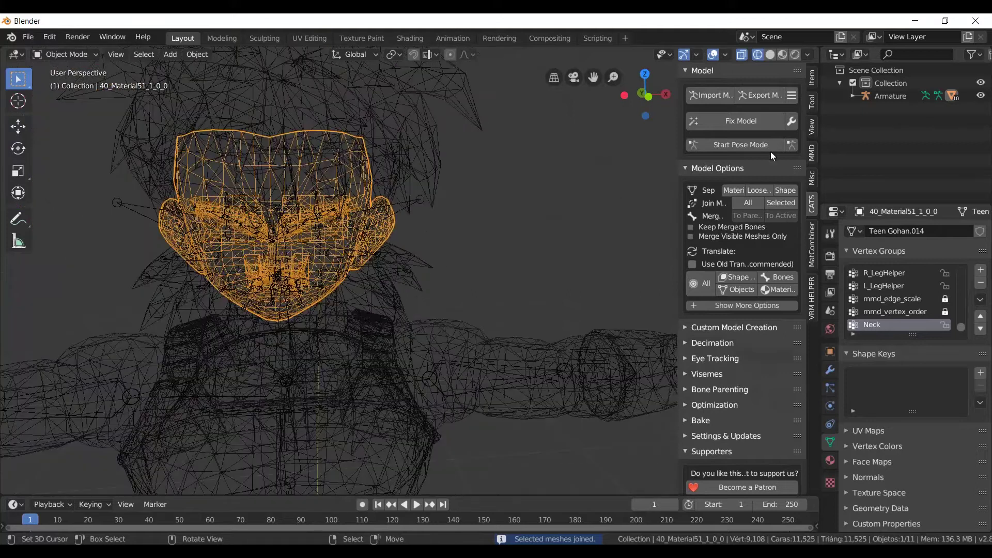
pyautogui.click(783, 54)
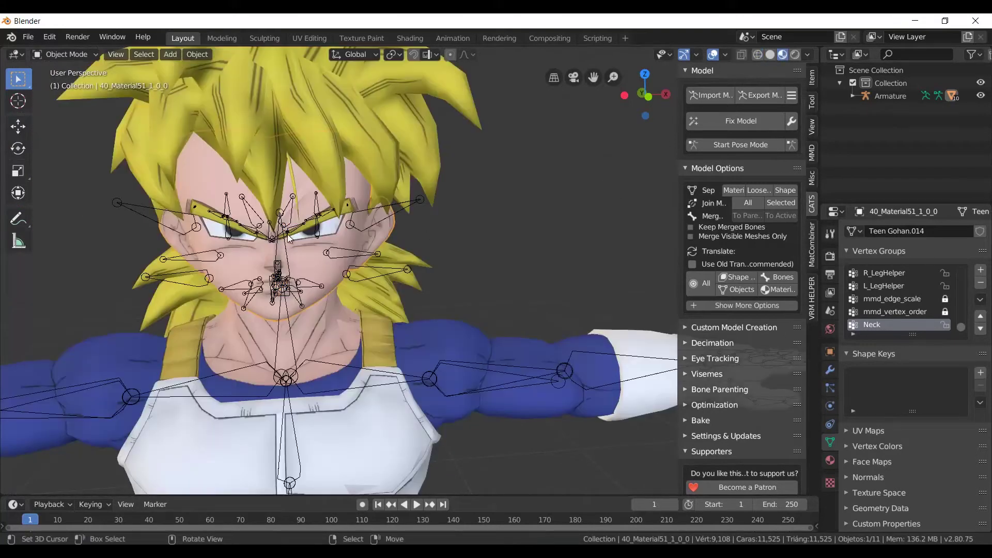
pyautogui.click(246, 235)
pyautogui.scroll(4, 319, 267)
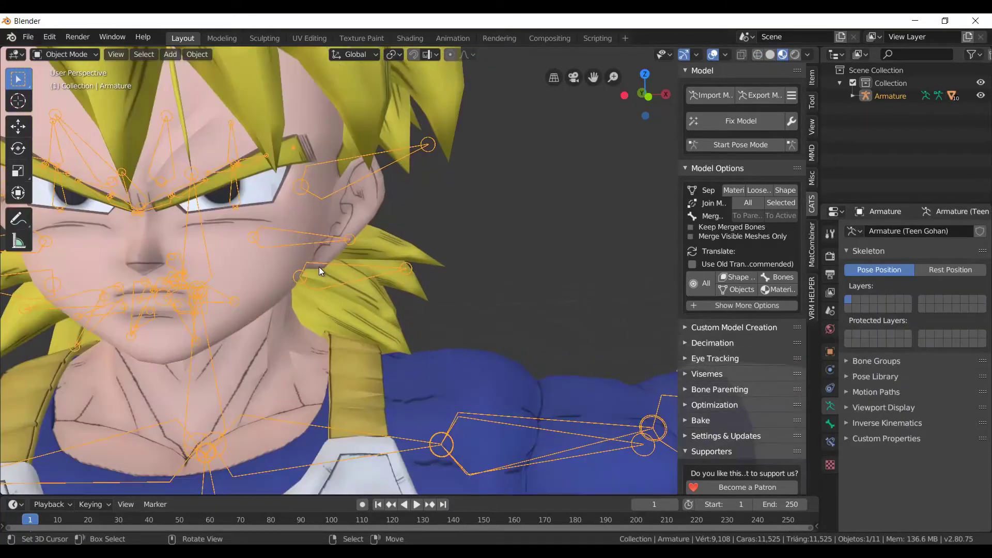
# - Switch the armature to Pose Mode and rotate the F_C_Jaw bone to open the mouth
pyautogui.keyDown('shift'); pyautogui.moveTo(365, 234); pyautogui.dragTo(465, 235, button='middle'); pyautogui.keyUp('shift')
pyautogui.click(50, 54)
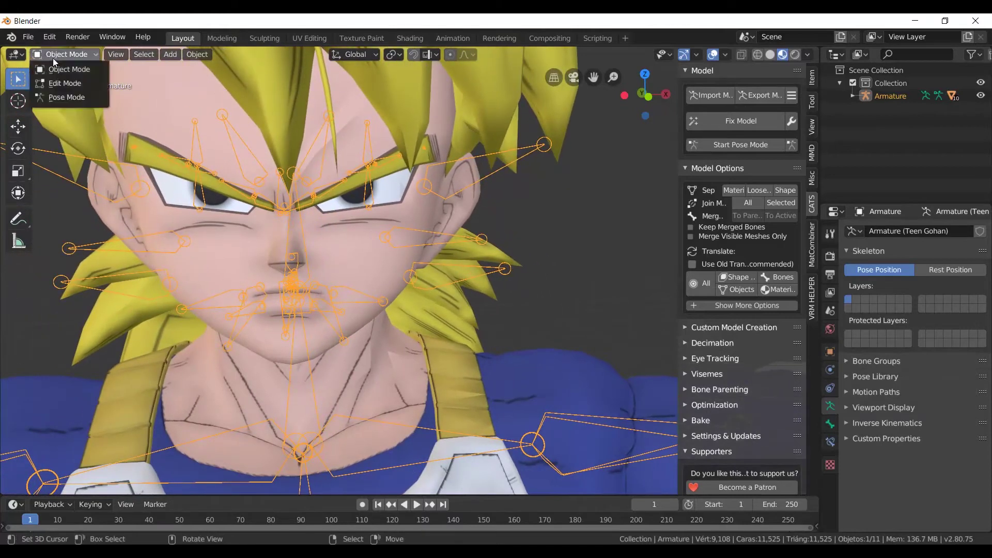
pyautogui.click(63, 96)
pyautogui.moveTo(277, 207); pyautogui.dragTo(36, 183, button='middle')
pyautogui.moveTo(235, 231); pyautogui.dragTo(423, 262, button='middle')
pyautogui.moveTo(423, 256); pyautogui.dragTo(427, 265)
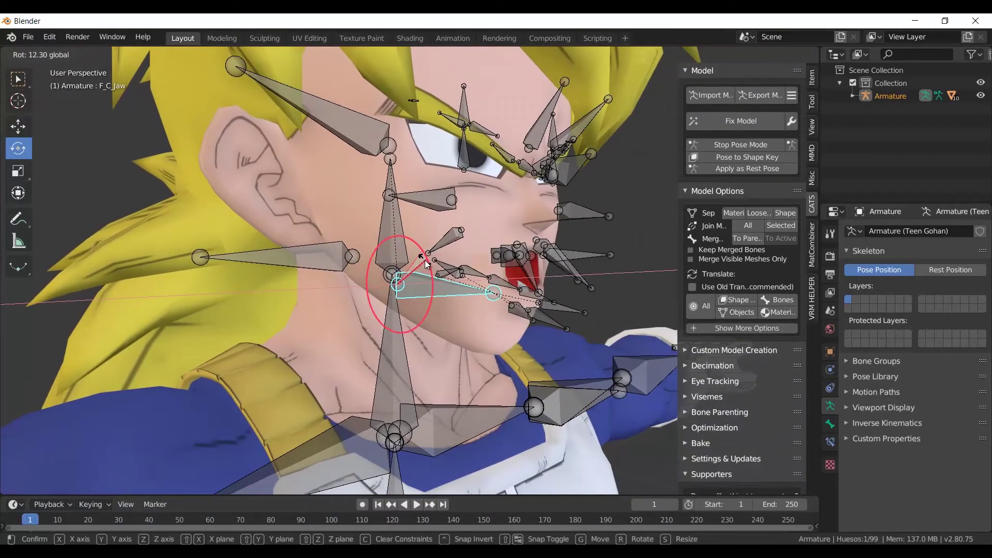
# - Pull both mouth-corner bones down and scale them wider apart
pyautogui.moveTo(312, 244); pyautogui.dragTo(156, 260, button='middle')
pyautogui.scroll(1, 250, 241)
pyautogui.click(158, 256)
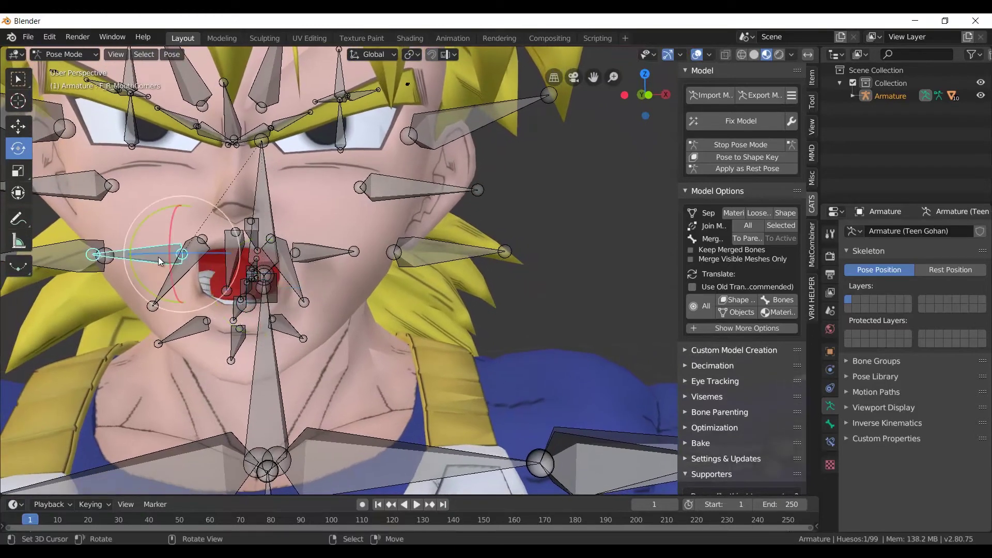
pyautogui.keyDown('shift'); pyautogui.click(319, 252); pyautogui.keyUp('shift')
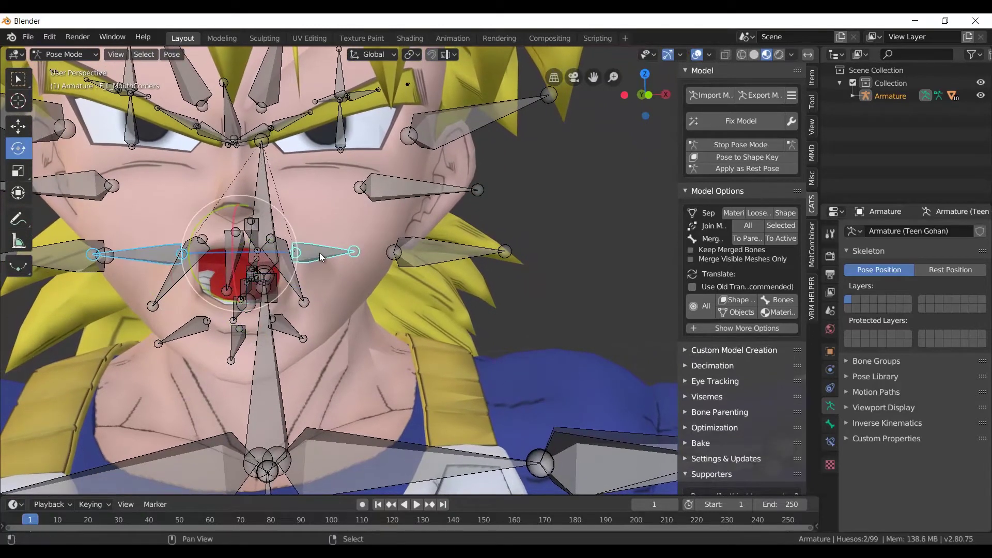
pyautogui.click(18, 126)
pyautogui.moveTo(242, 201); pyautogui.dragTo(240, 213)
pyautogui.click(18, 168)
pyautogui.moveTo(293, 264); pyautogui.dragTo(306, 262)
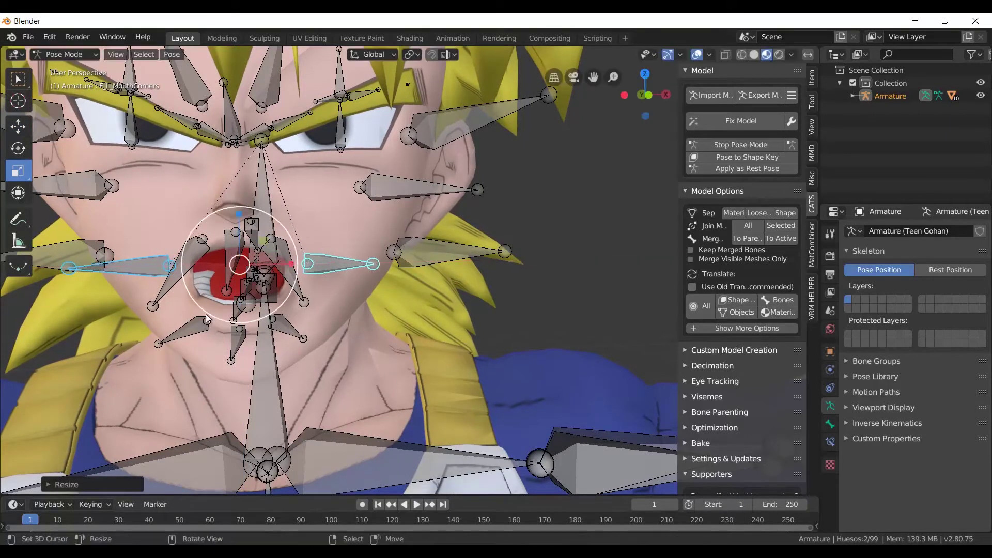
# - Raise the two lower-lip bones slightly and scale them
pyautogui.click(205, 331)
pyautogui.keyDown('shift'); pyautogui.click(286, 333); pyautogui.keyUp('shift')
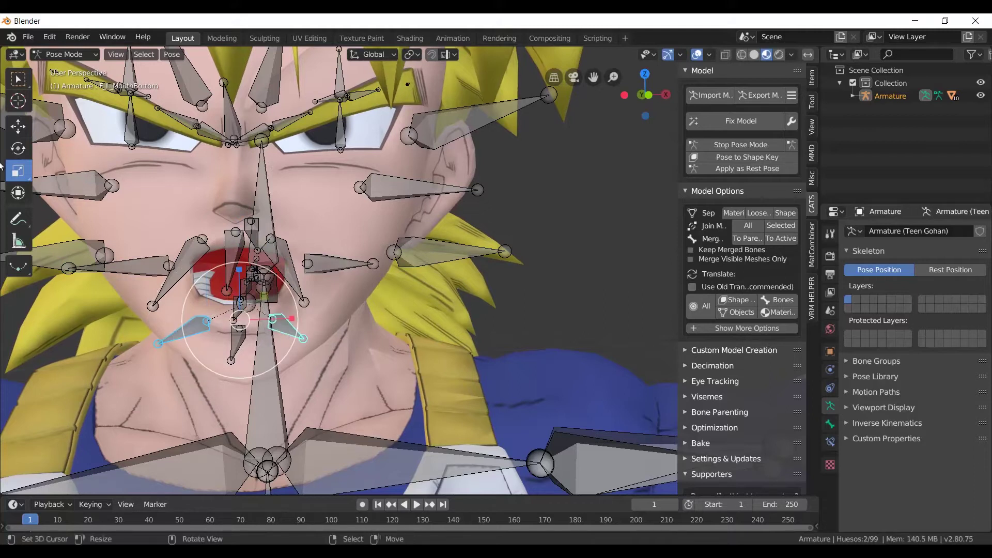
pyautogui.click(15, 126)
pyautogui.moveTo(241, 273); pyautogui.dragTo(241, 268)
pyautogui.press('s')
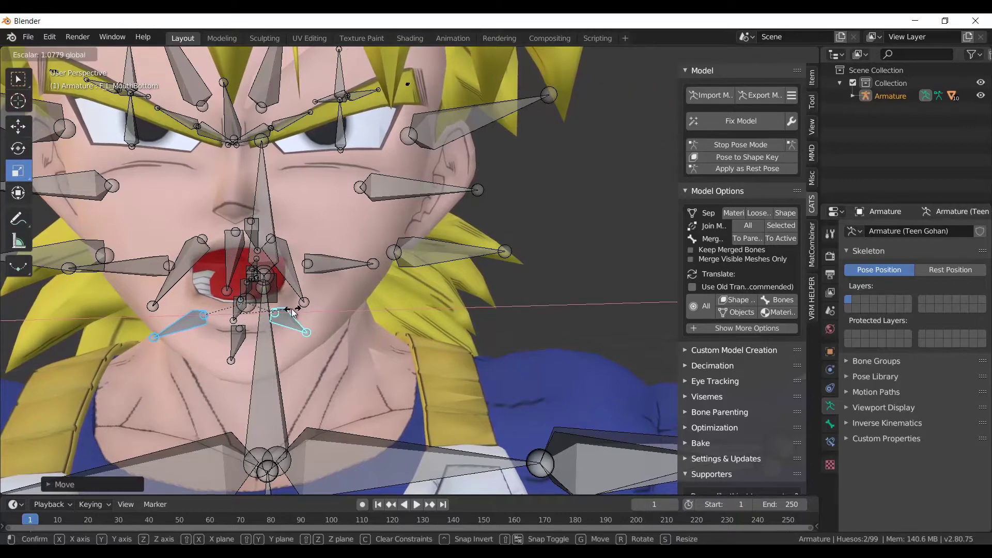
pyautogui.click(292, 312)
# - Return to Object Mode and select the face mesh 40_Material51_1_0_0
pyautogui.click(64, 55)
pyautogui.click(65, 69)
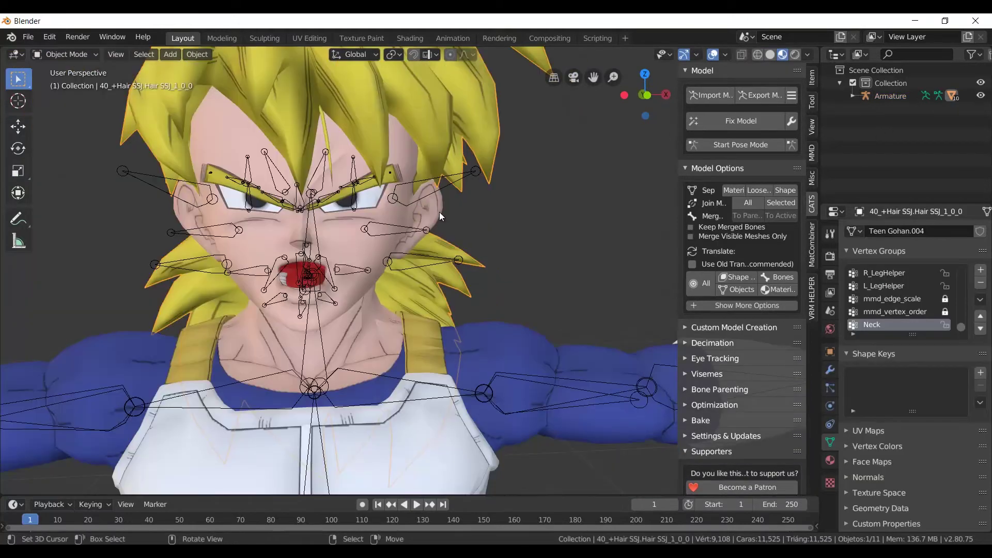
pyautogui.rightClick(439, 212)
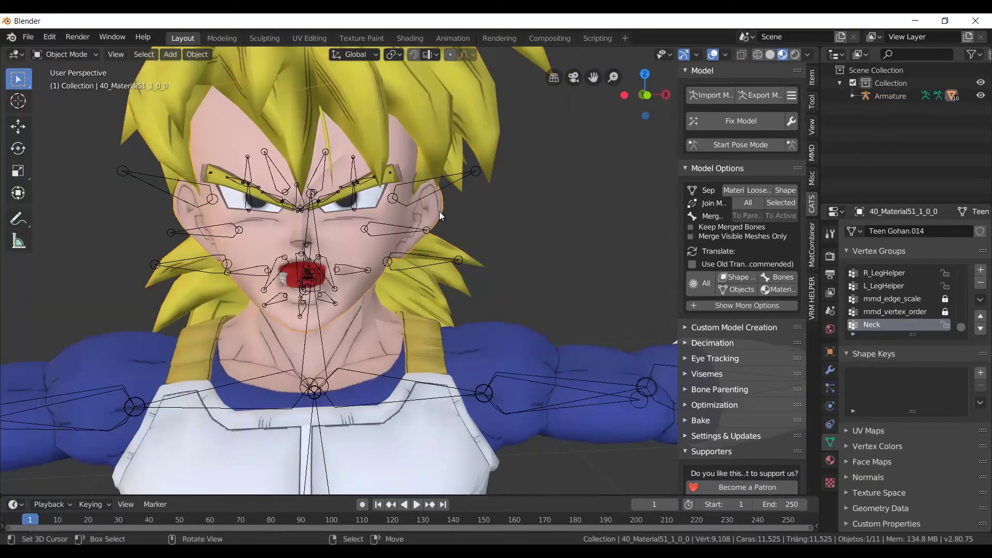
# - Apply the face mesh's Armature modifier as a shape key
pyautogui.click(829, 376)
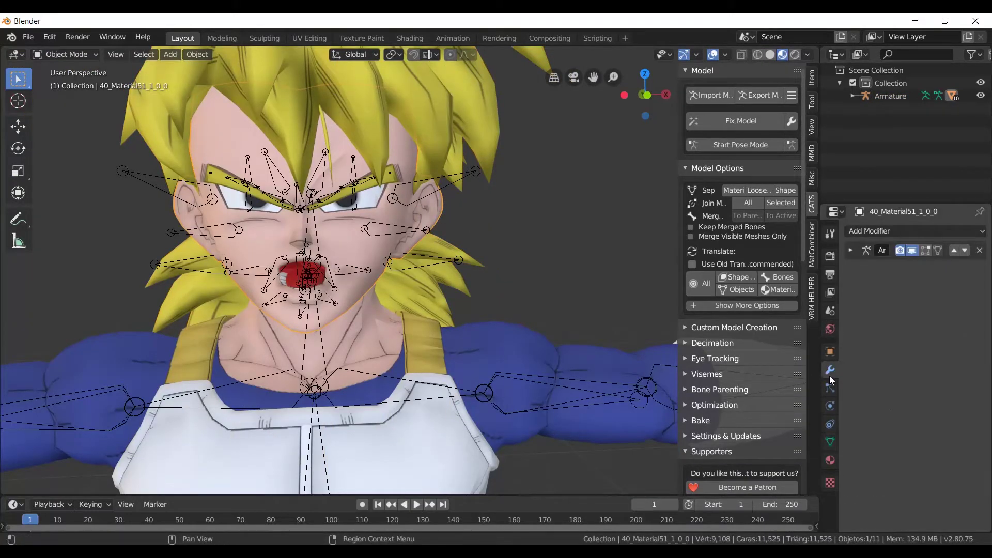
pyautogui.click(850, 250)
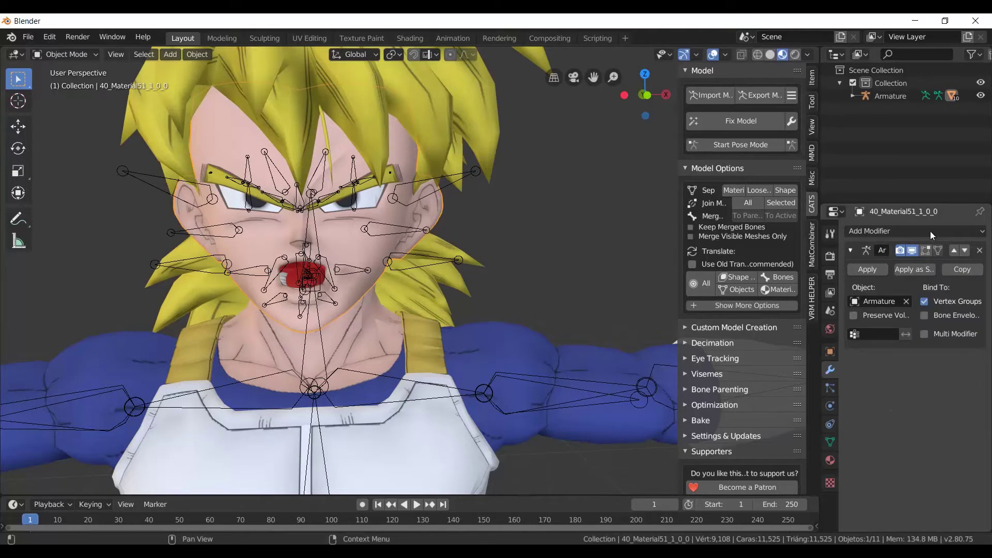
pyautogui.click(909, 272)
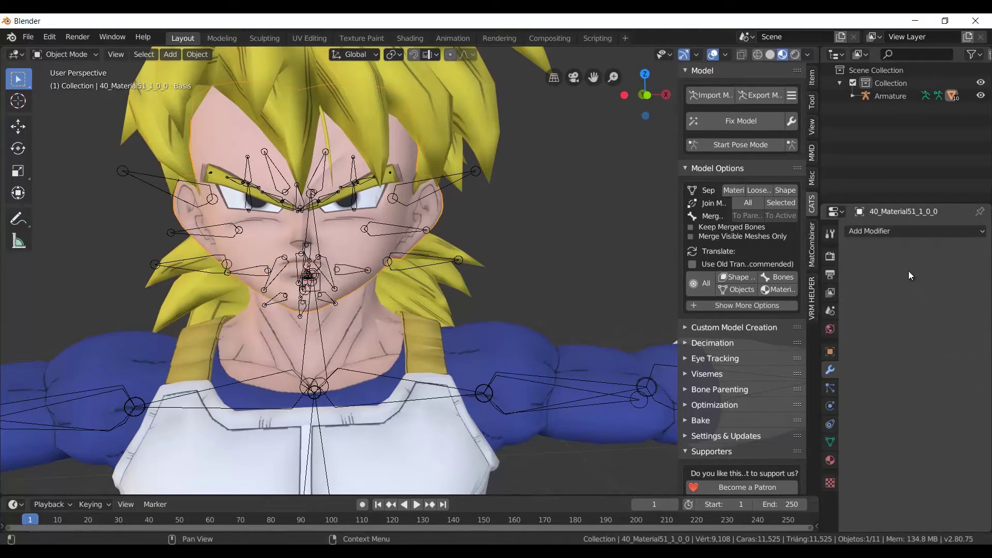
# - Test the new Armature shape key on the mouth and rename it to A
pyautogui.click(831, 443)
pyautogui.click(883, 389)
pyautogui.doubleClick(882, 390)
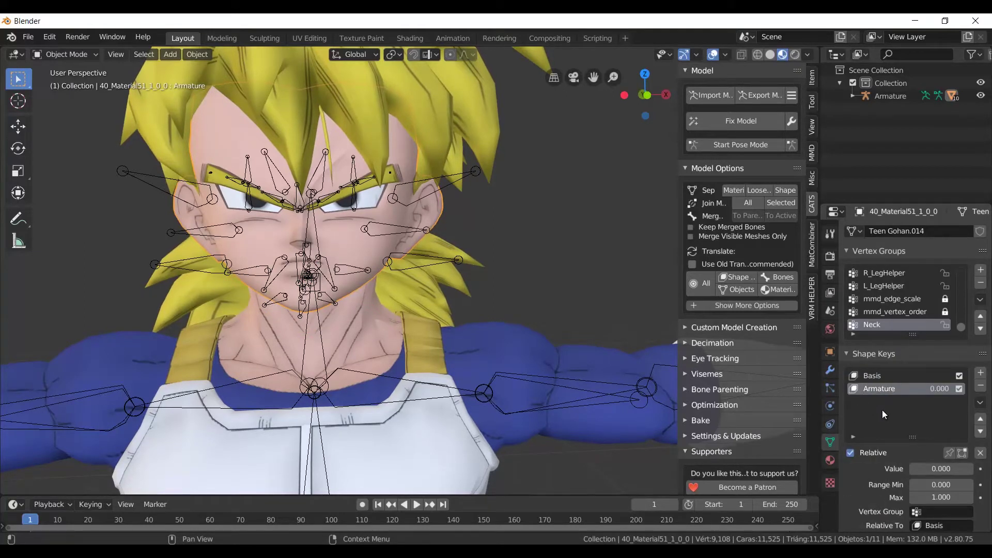
pyautogui.moveTo(923, 469); pyautogui.dragTo(823, 424)
pyautogui.doubleClick(884, 390)
pyautogui.press('Return')
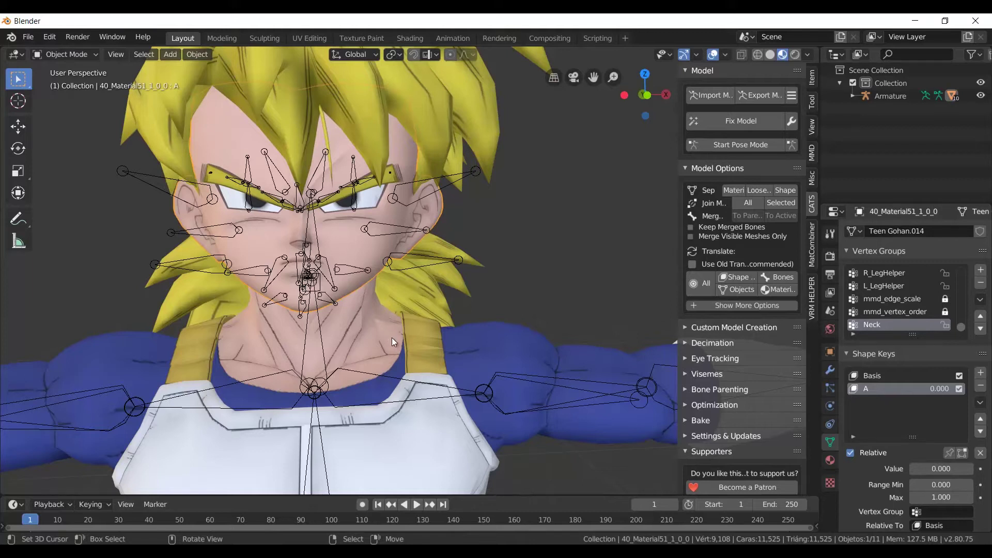
# - Add a new Armature modifier to the face mesh targeting the Armature object
pyautogui.click(829, 372)
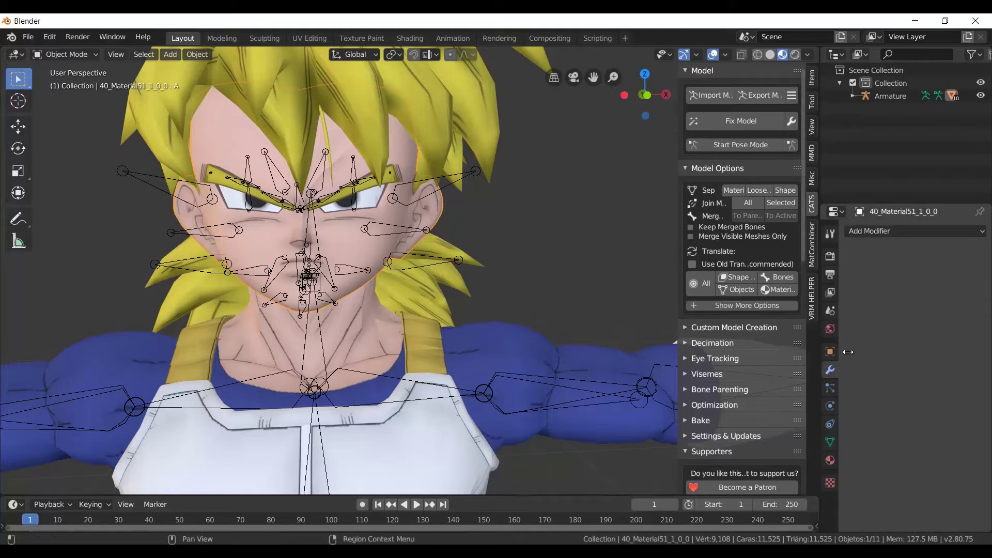
pyautogui.click(894, 232)
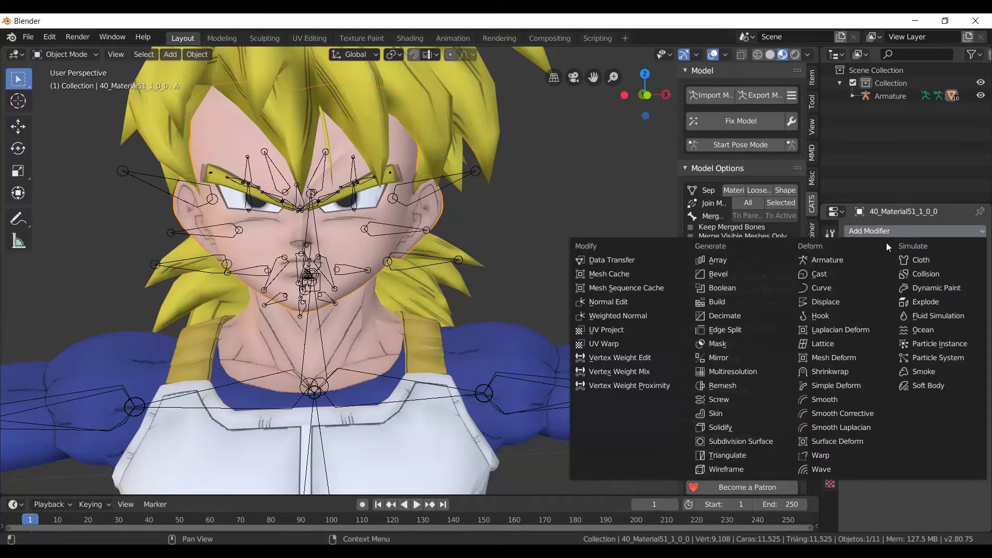
pyautogui.click(847, 260)
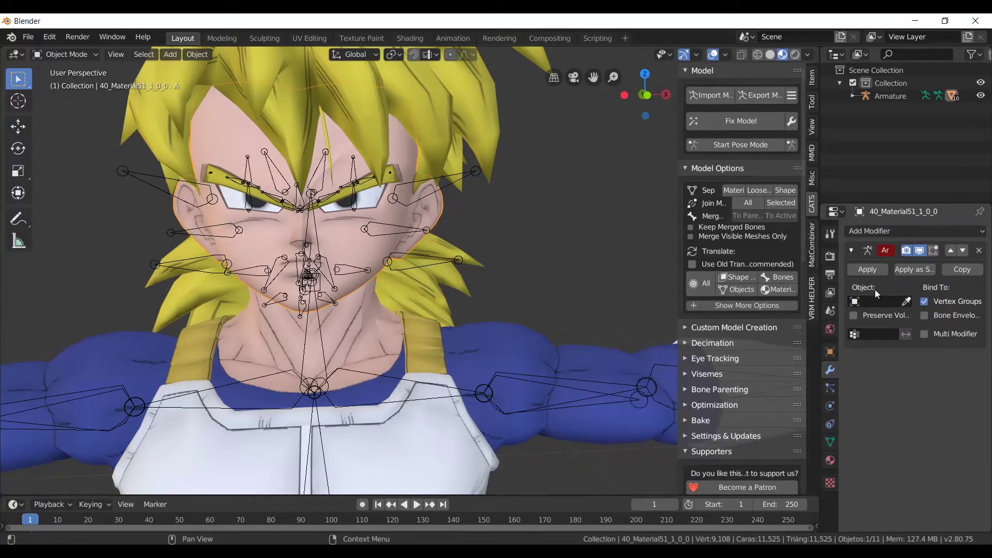
pyautogui.click(907, 301)
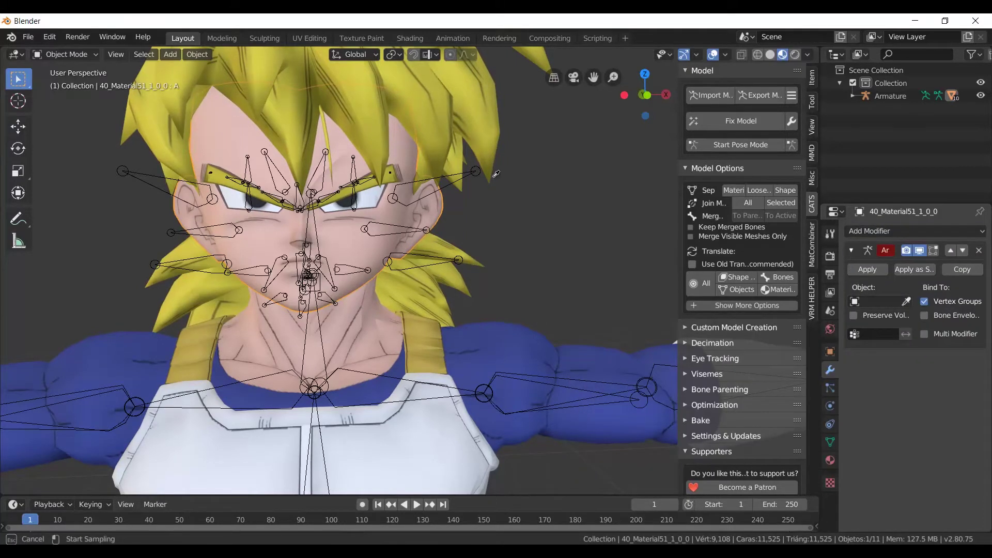
pyautogui.click(476, 174)
# - Put the armature into Pose Mode and select all its bones
pyautogui.click(476, 174)
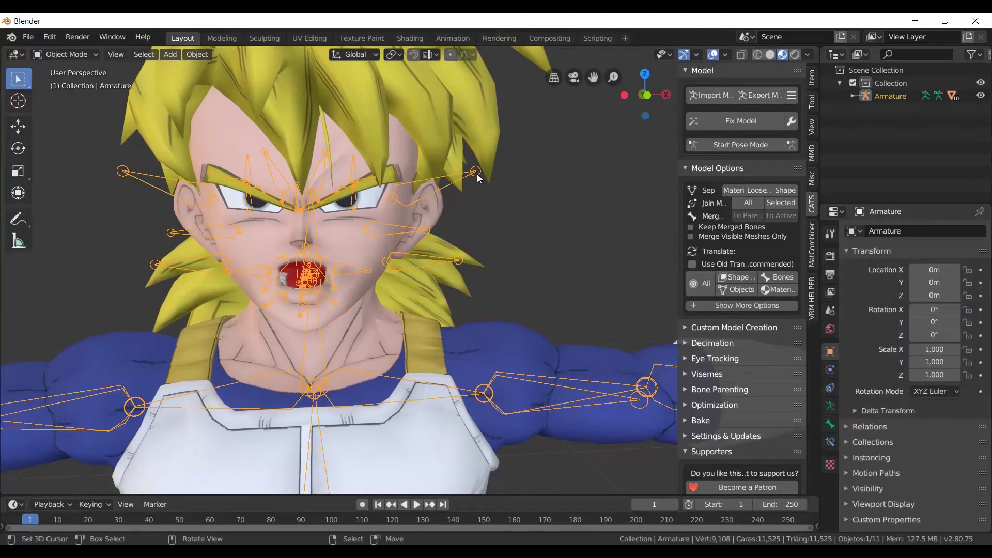
pyautogui.click(80, 55)
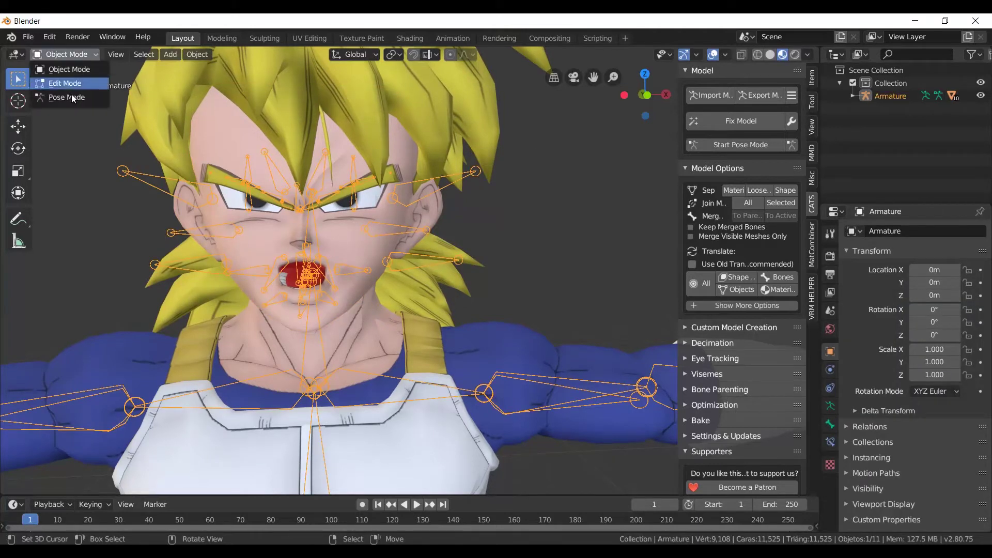
pyautogui.click(73, 98)
pyautogui.click(146, 54)
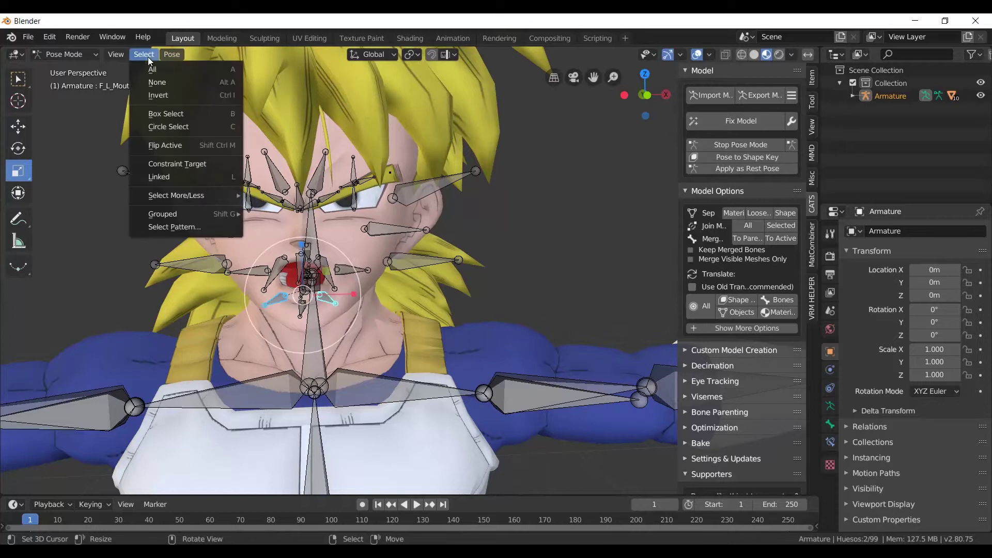
pyautogui.click(151, 71)
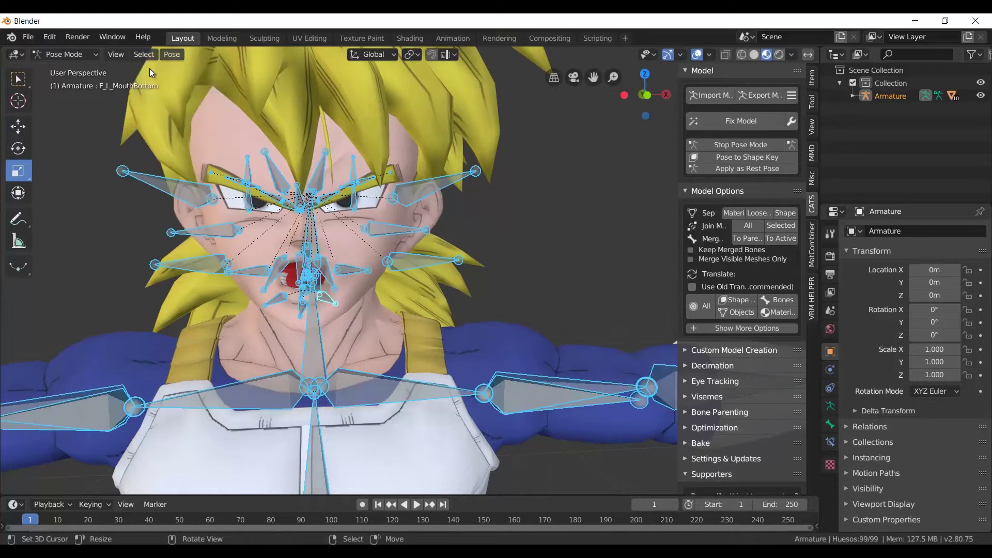
# - Clear all bone transforms with Pose > Clear Transform > All to restore the rest pose
pyautogui.click(172, 54)
pyautogui.moveTo(218, 84)
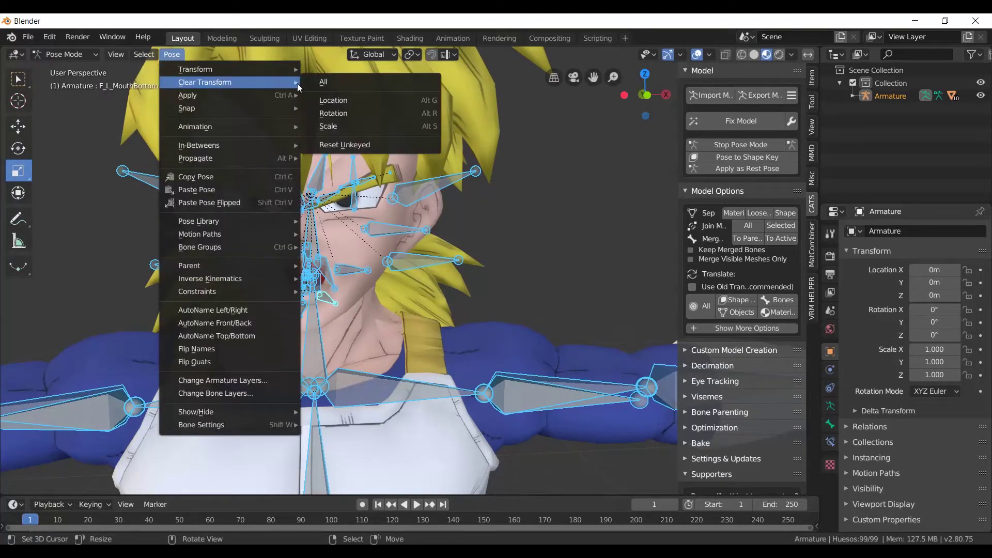
pyautogui.click(331, 83)
pyautogui.click(92, 55)
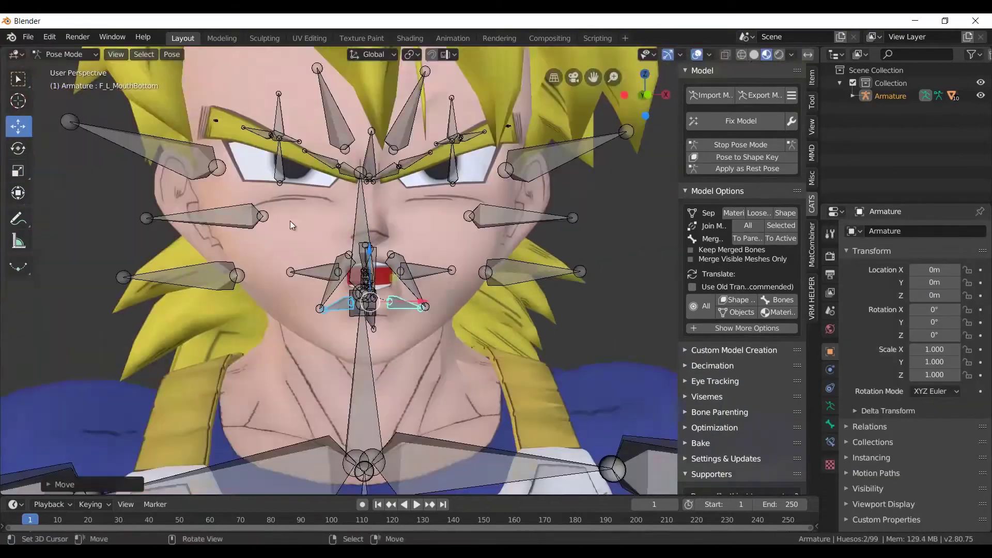
pyautogui.click(172, 55)
pyautogui.moveTo(217, 82)
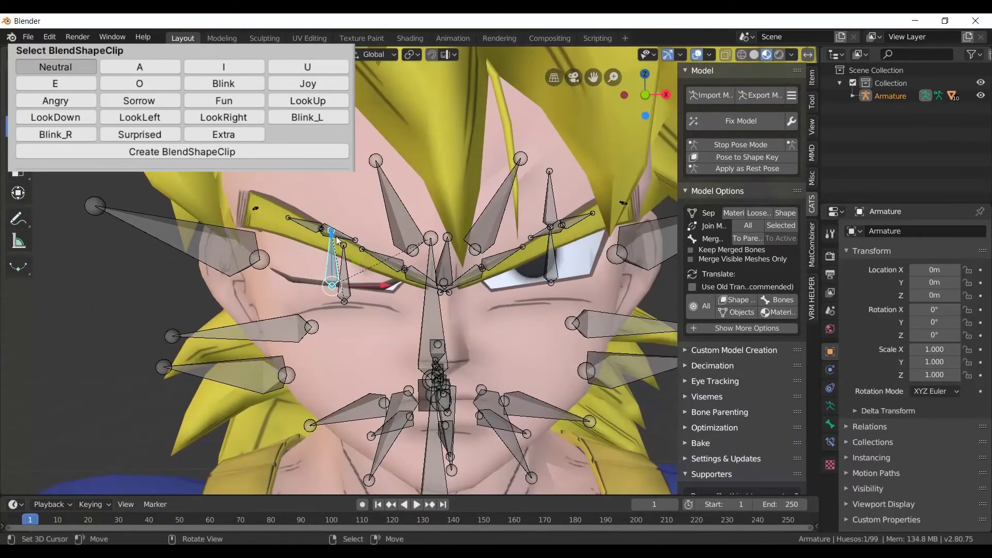
# - Nudge the eyelid bone down for the expression and orbit to check it
pyautogui.moveTo(334, 236); pyautogui.dragTo(335, 251)
pyautogui.moveTo(393, 237); pyautogui.dragTo(445, 234, button='middle')
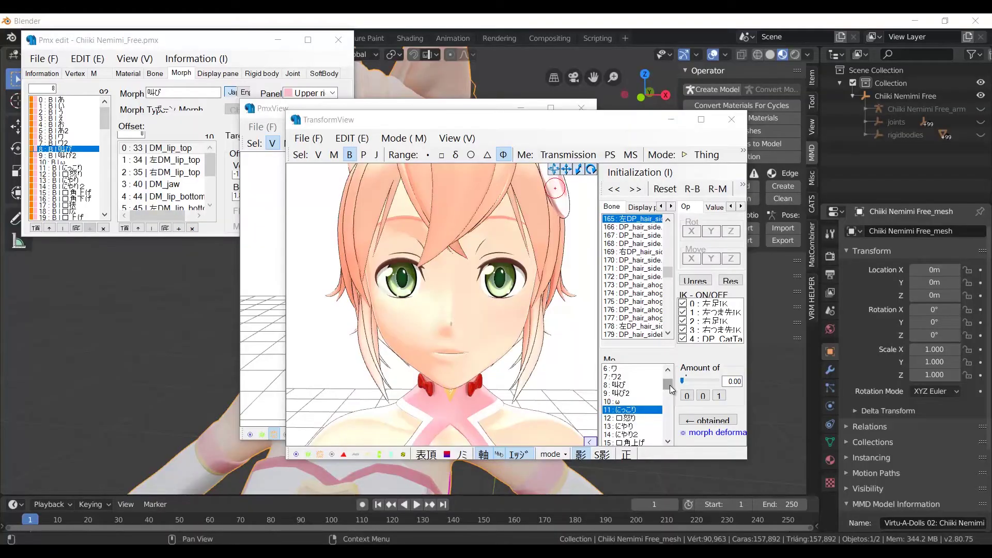
# - Preview the あ mouth morph, opening the mouth fully and then back to zero
pyautogui.click(633, 369)
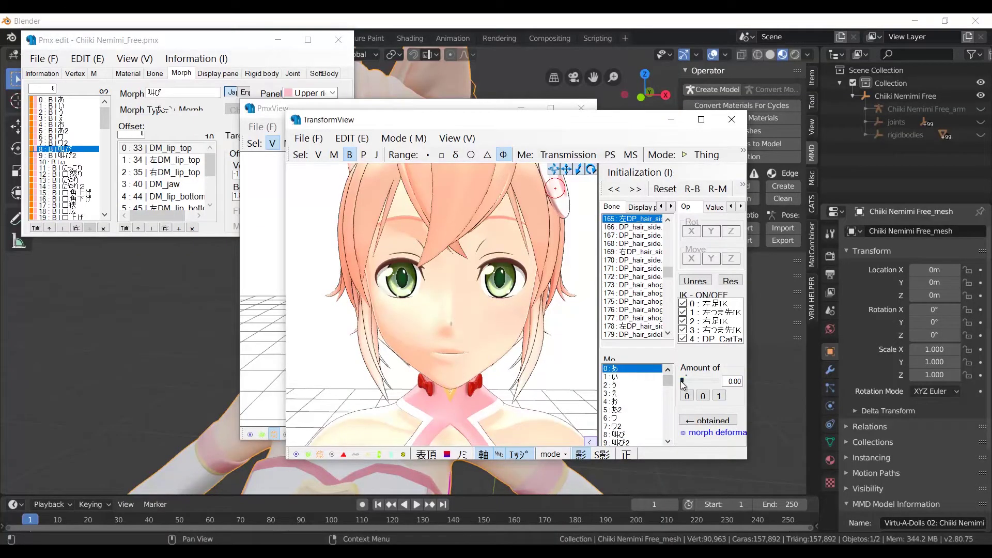
pyautogui.moveTo(733, 381); pyautogui.dragTo(596, 385)
pyautogui.moveTo(770, 380); pyautogui.dragTo(798, 380)
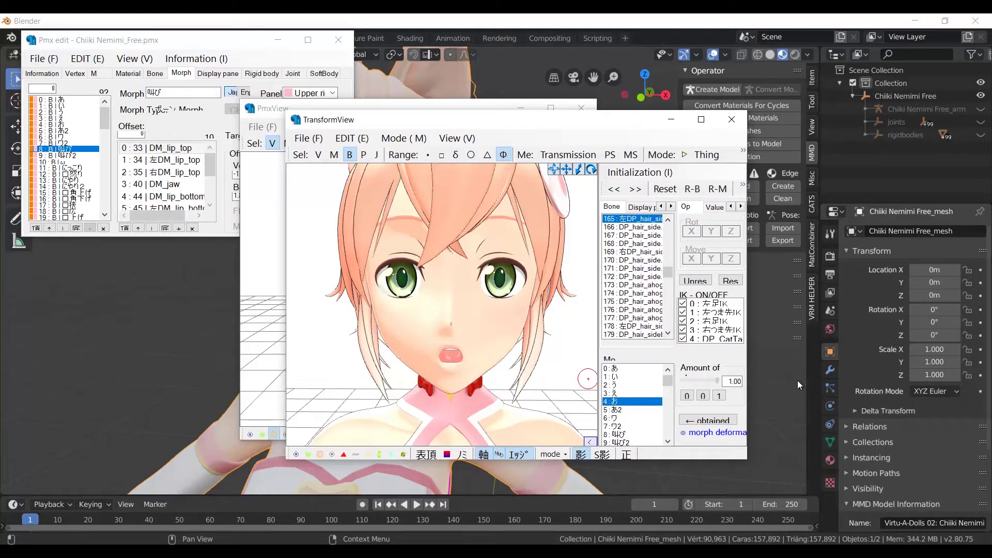
pyautogui.moveTo(675, 371); pyautogui.dragTo(505, 353)
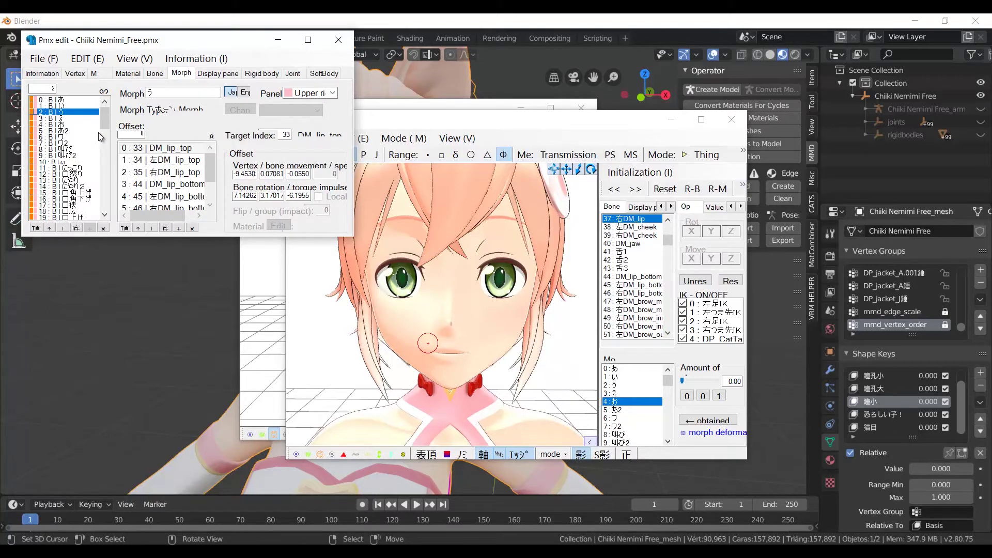
# - Show the bones, apply the あ morph fully, then pick the 口怒り angry mouth morph
pyautogui.click(637, 368)
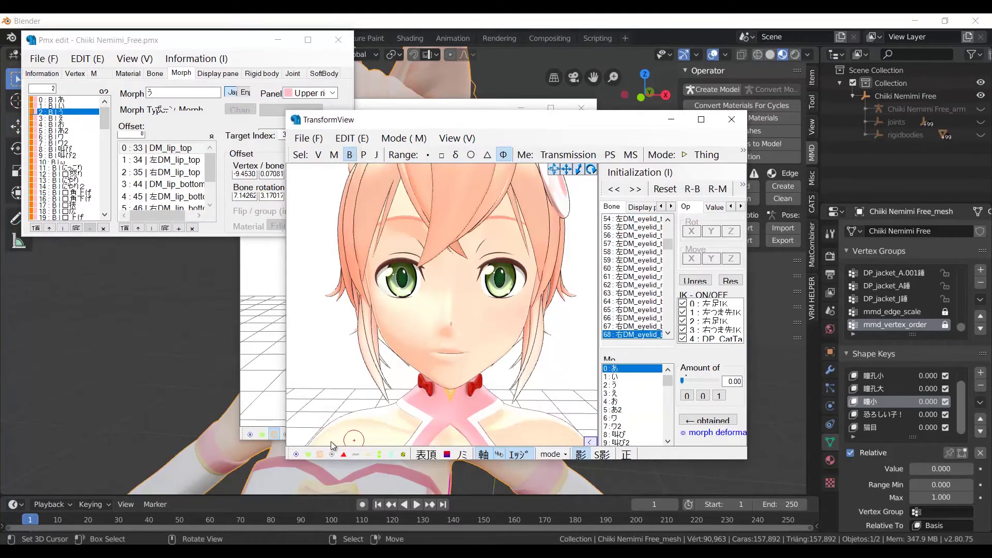
pyautogui.click(295, 455)
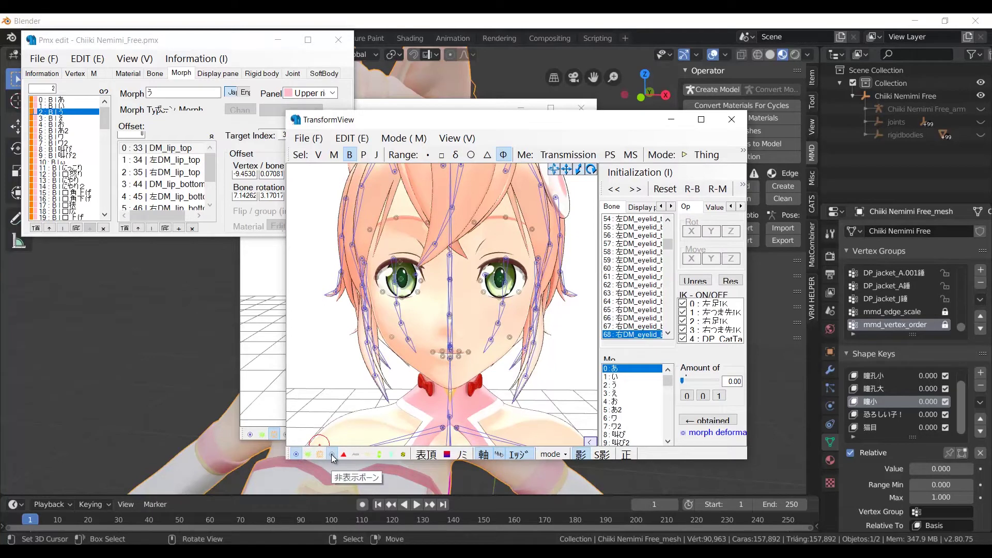
pyautogui.click(334, 455)
pyautogui.moveTo(692, 380); pyautogui.dragTo(764, 371)
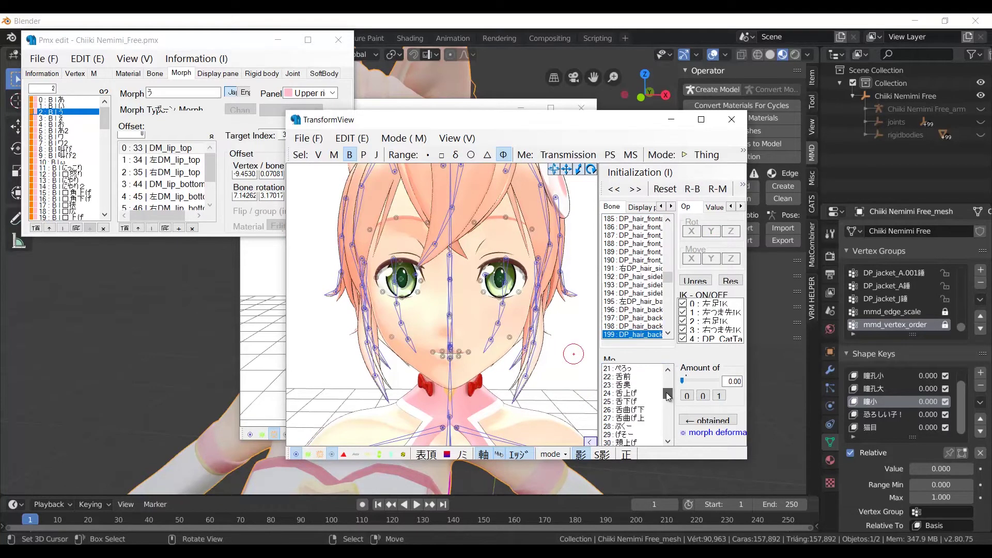
pyautogui.moveTo(669, 395); pyautogui.dragTo(670, 385)
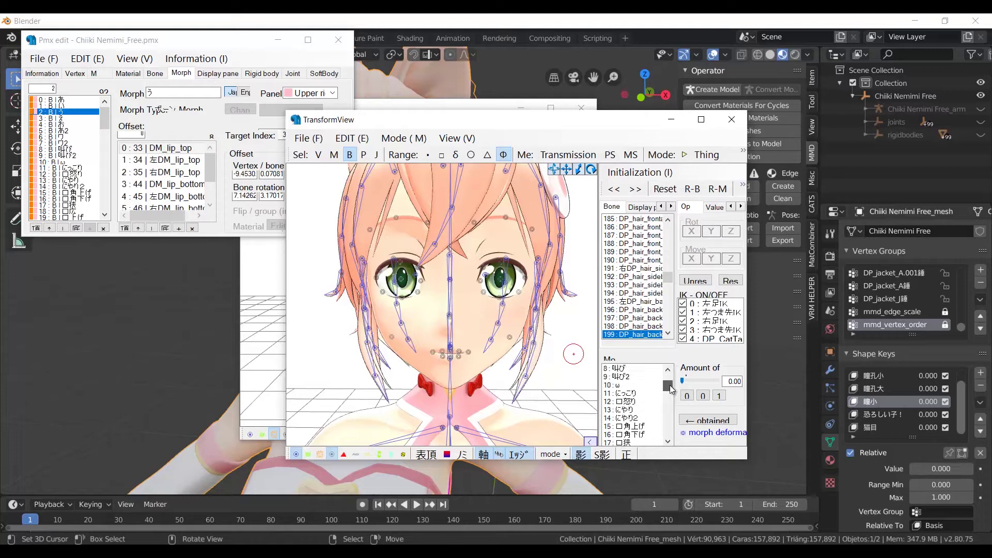
pyautogui.click(643, 401)
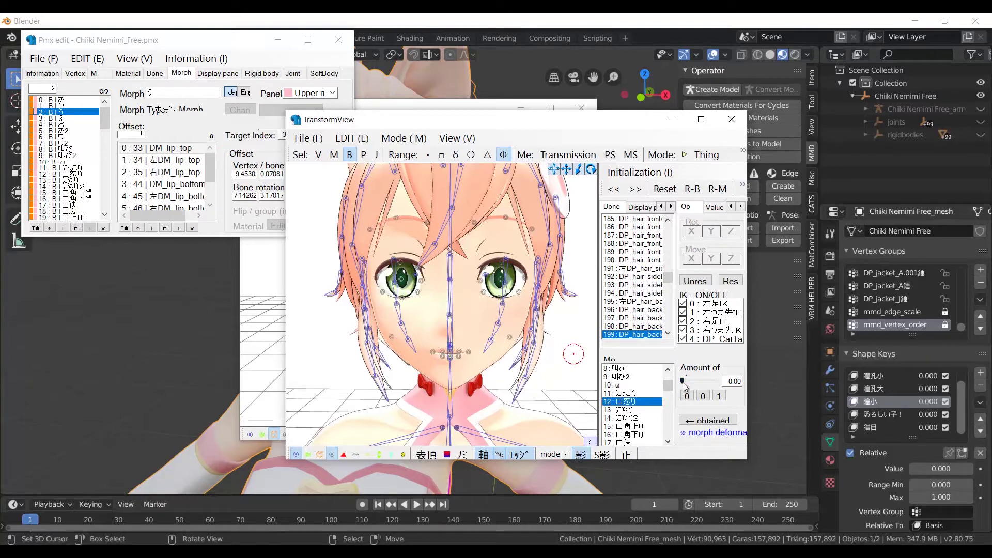
pyautogui.click(296, 455)
# - Save the model in its current form as an extended PMX file named 'MTH foown'
pyautogui.click(309, 138)
pyautogui.click(323, 154)
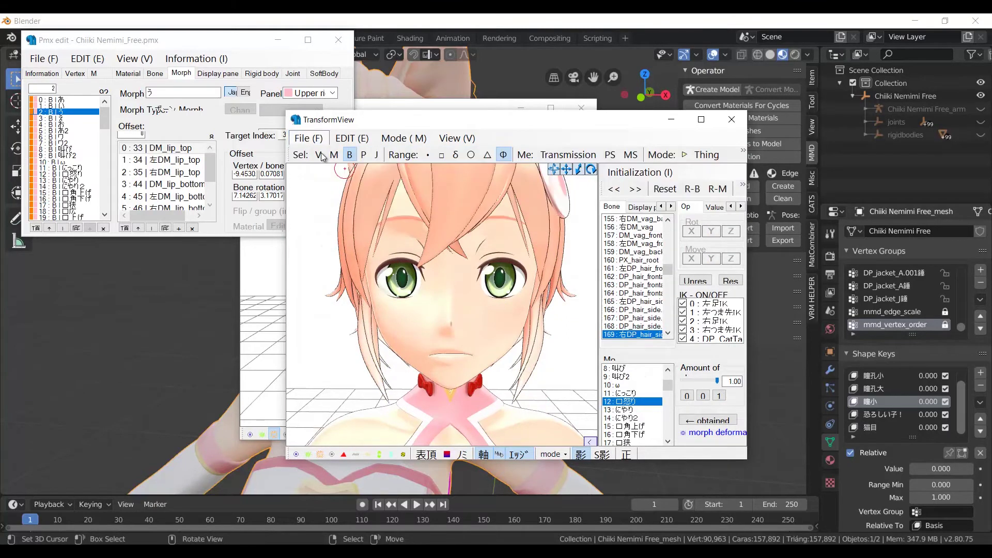
pyautogui.click(458, 385)
pyautogui.click(458, 408)
pyautogui.write('MTH fo')
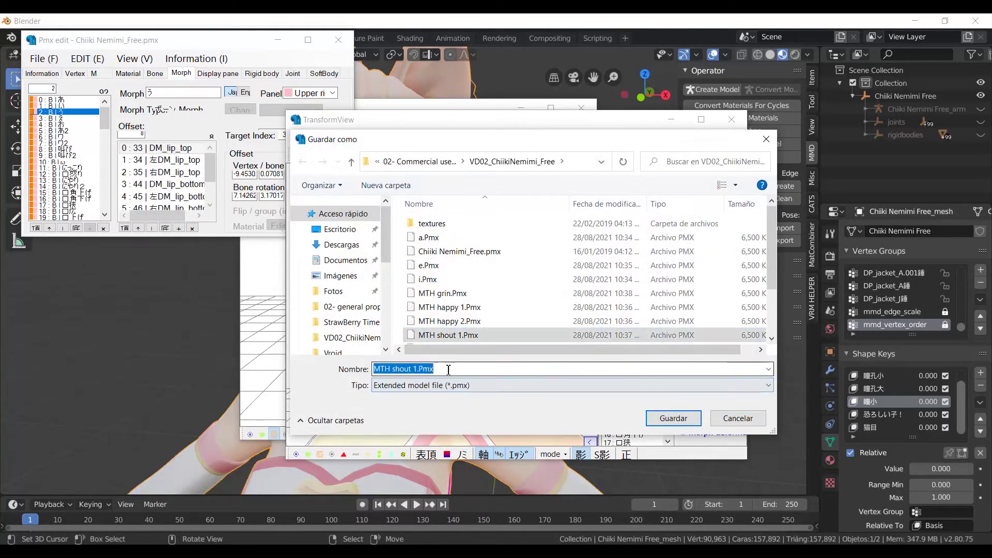
pyautogui.write('own')
pyautogui.press('Return')
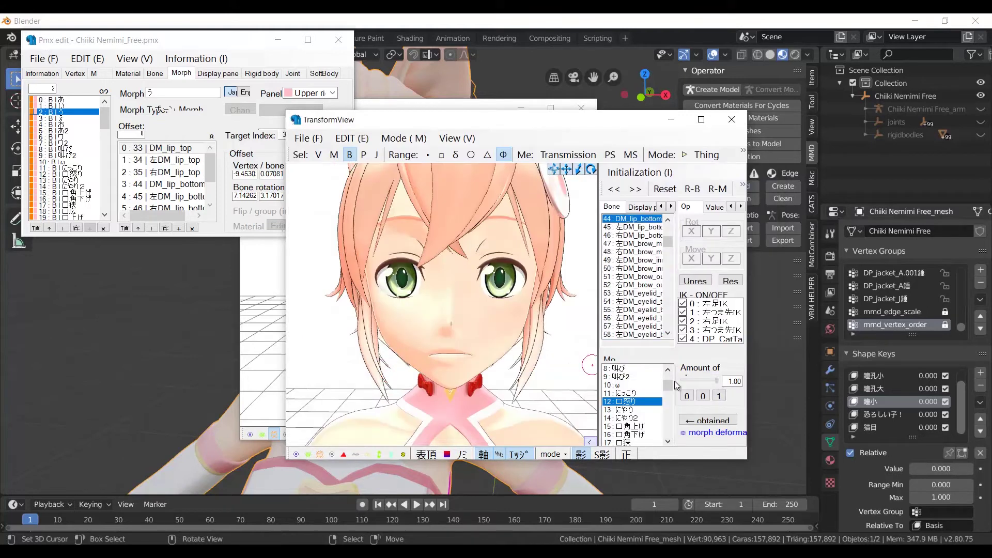
# - Return to the main editor and select the last morph in the list
pyautogui.click(686, 395)
pyautogui.click(399, 108)
pyautogui.click(103, 114)
pyautogui.moveTo(104, 118); pyautogui.dragTo(105, 203)
pyautogui.click(81, 217)
# - Start a new vertex morph and load the saved MTH frown.Pmx model as its source
pyautogui.rightClick(83, 217)
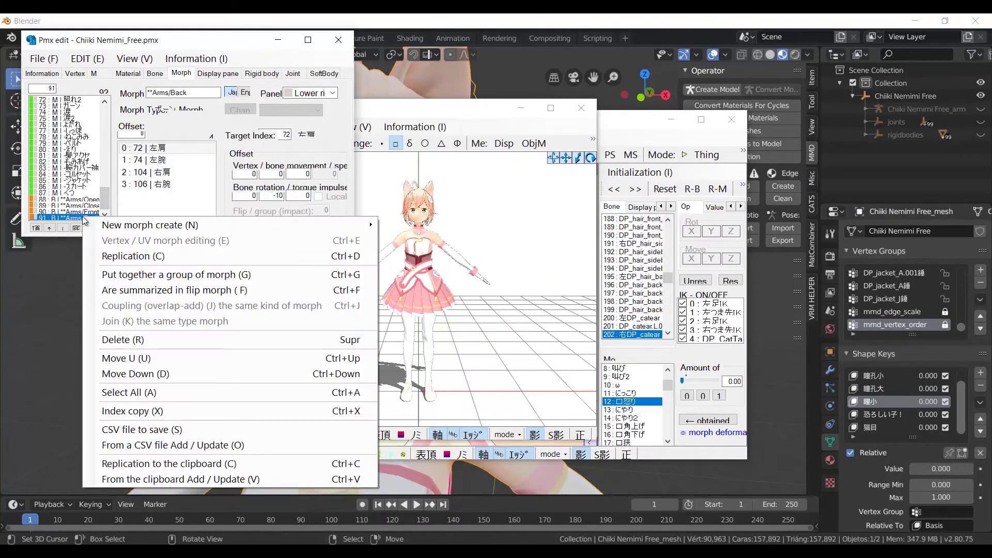
pyautogui.moveTo(288, 230)
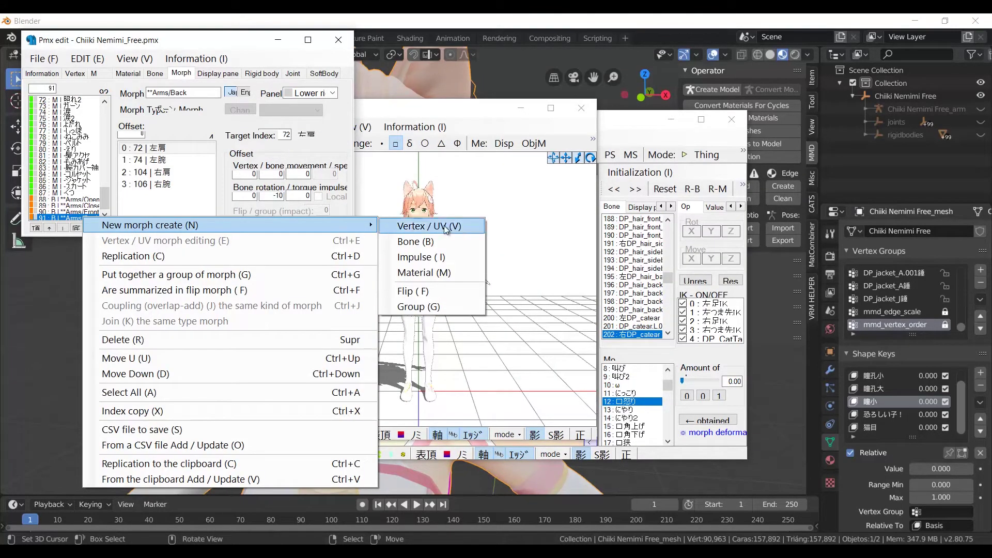
pyautogui.click(424, 226)
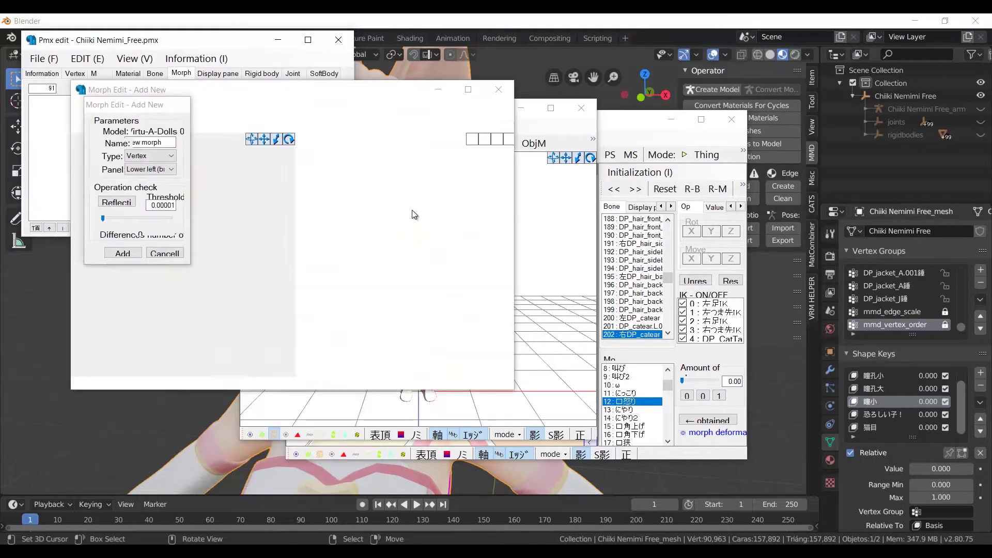
pyautogui.moveTo(340, 102); pyautogui.dragTo(481, 95)
pyautogui.click(247, 108)
pyautogui.click(260, 124)
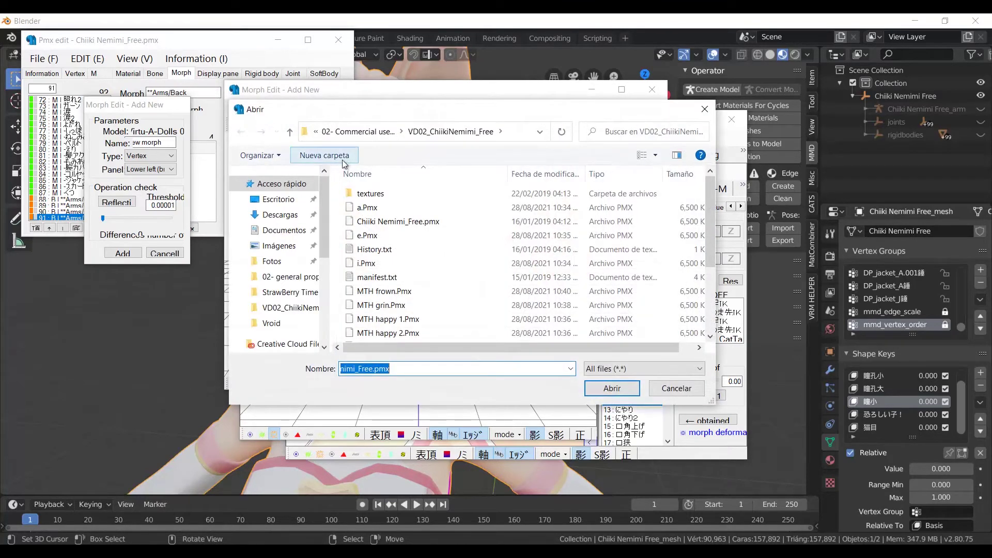
pyautogui.click(371, 289)
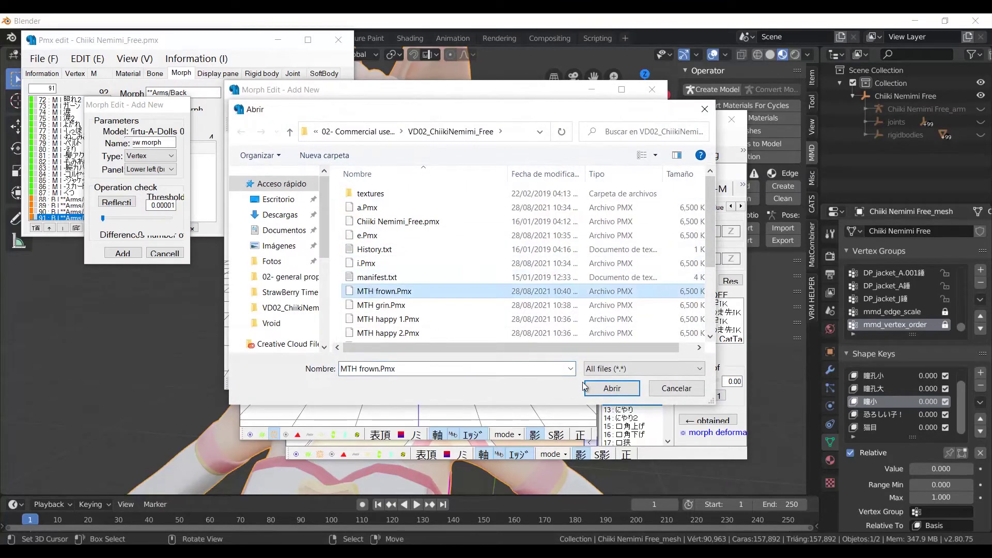
pyautogui.click(615, 389)
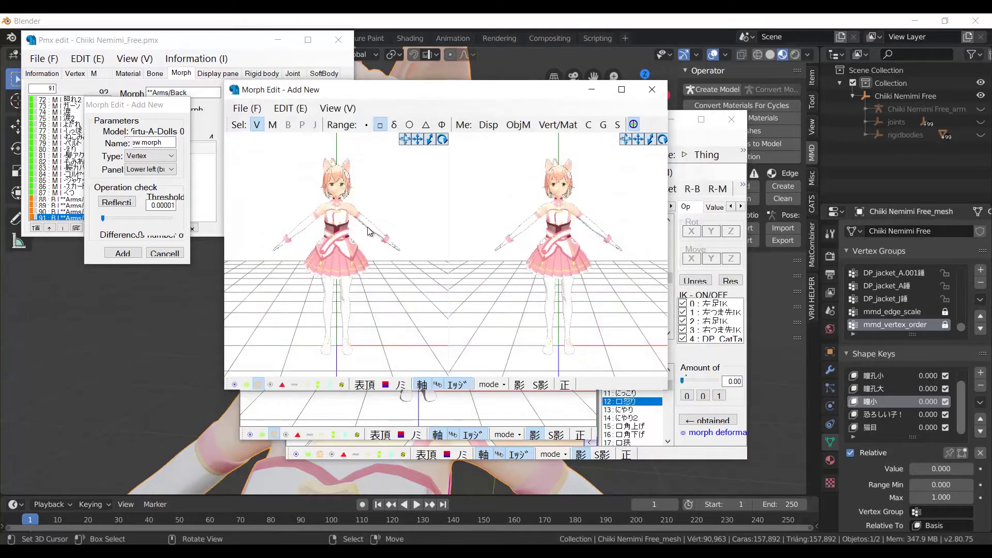
# - Name the morph MTH sad, put it in the Upper panel, add it and confirm
pyautogui.scroll(6, 366, 230)
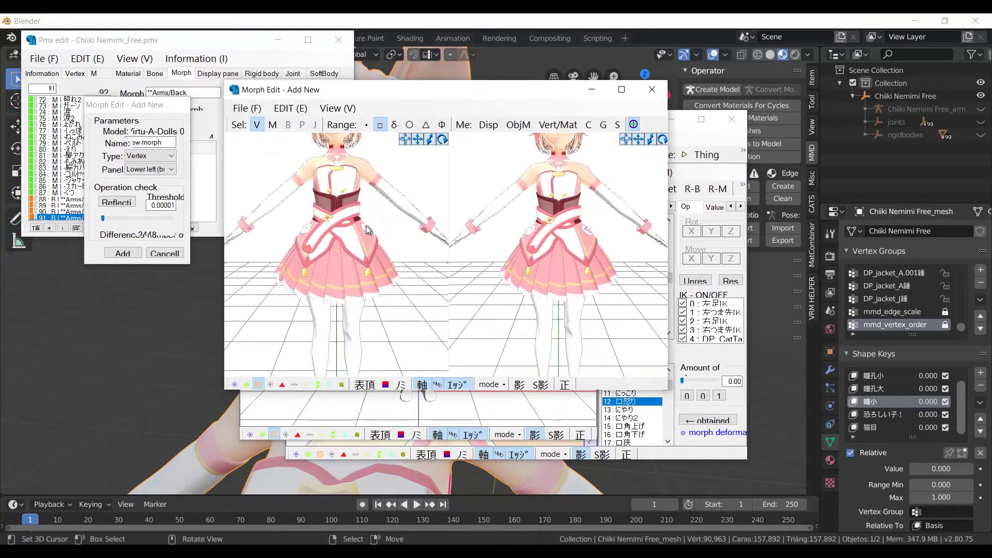
pyautogui.scroll(8, 338, 218)
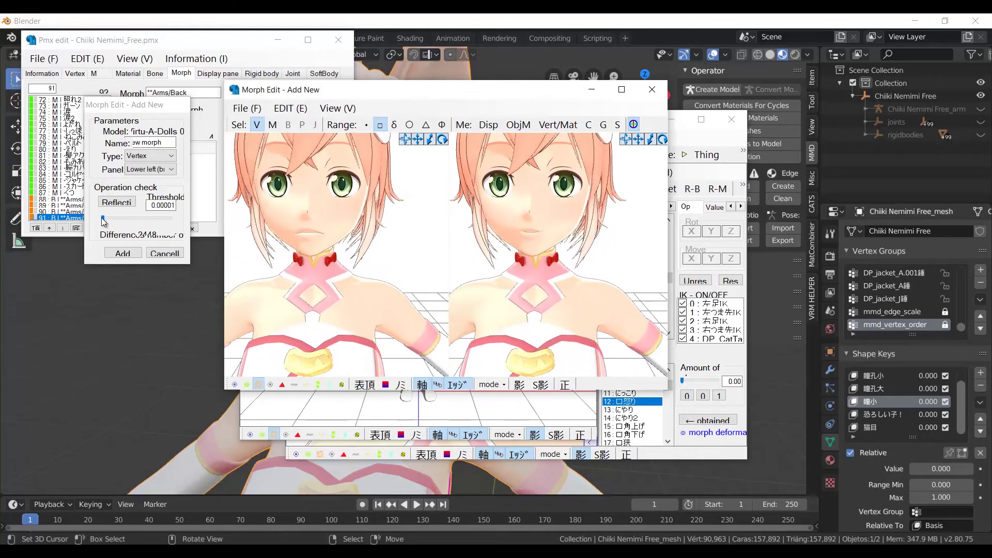
pyautogui.moveTo(102, 219); pyautogui.dragTo(79, 217)
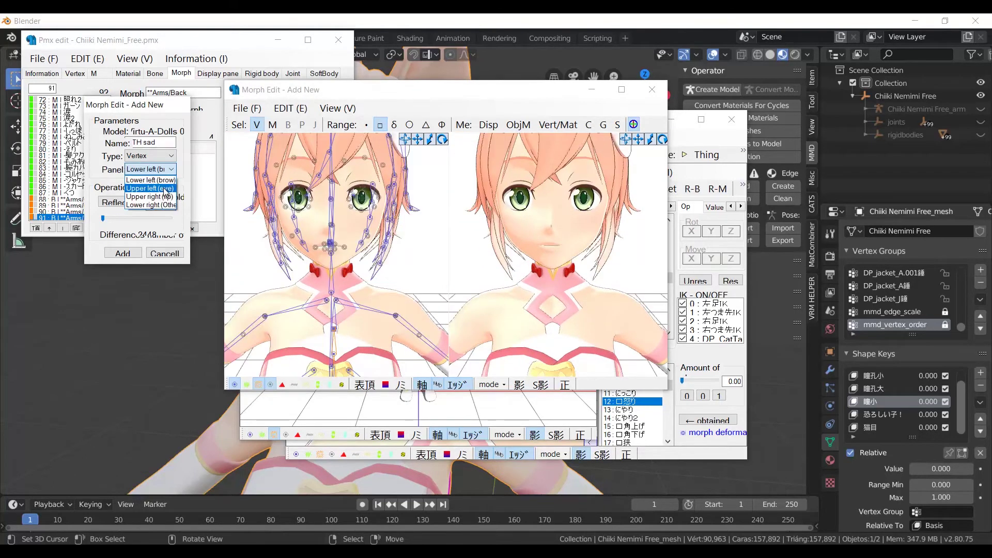
pyautogui.click(164, 196)
pyautogui.click(123, 253)
pyautogui.click(501, 331)
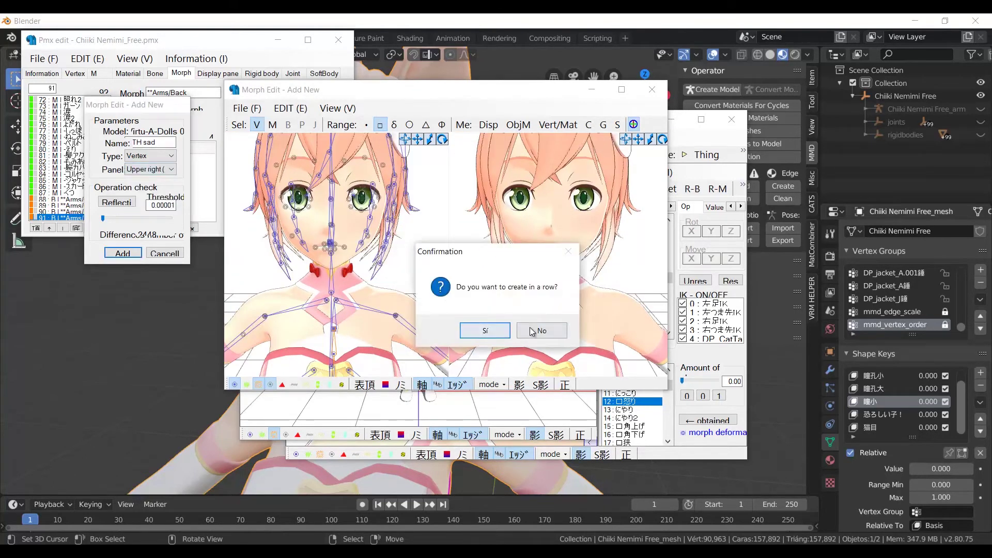
pyautogui.click(538, 331)
pyautogui.moveTo(105, 118); pyautogui.dragTo(102, 216)
pyautogui.click(92, 217)
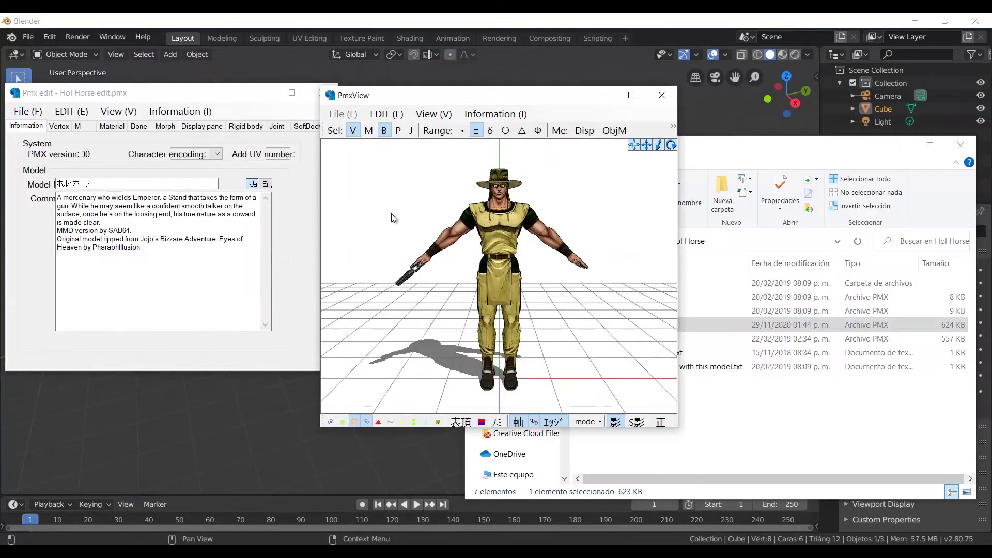
# - Bring the main editor forward and open the head model's morph list
pyautogui.click(156, 128)
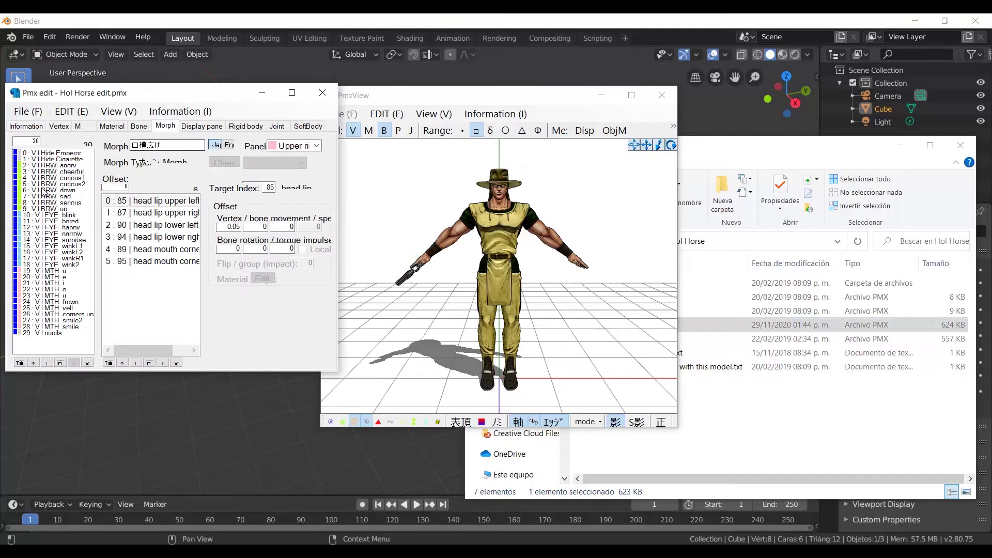
pyautogui.click(61, 178)
pyautogui.moveTo(63, 195); pyautogui.dragTo(62, 315)
pyautogui.scroll(5, 517, 268)
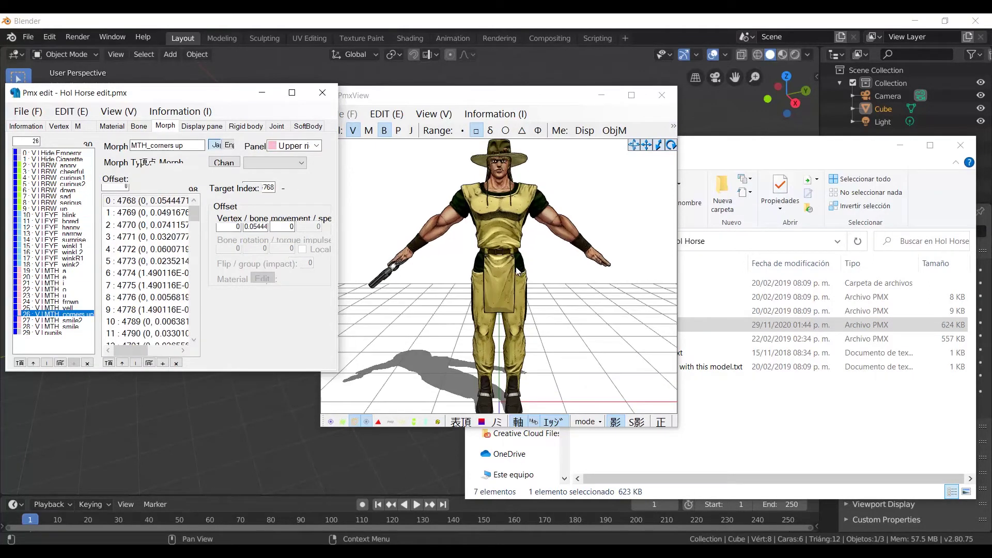
pyautogui.moveTo(525, 229); pyautogui.dragTo(525, 249, button='middle')
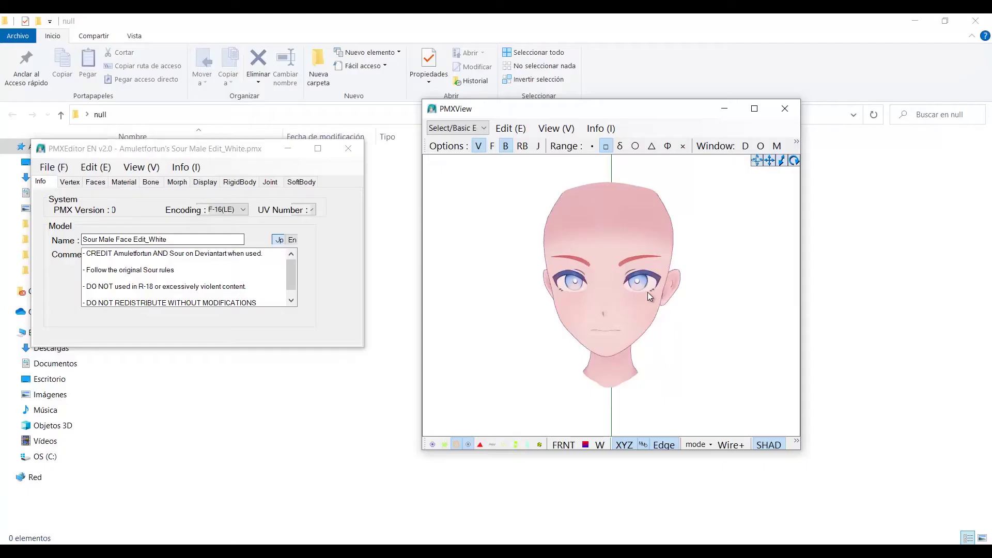
pyautogui.click(177, 183)
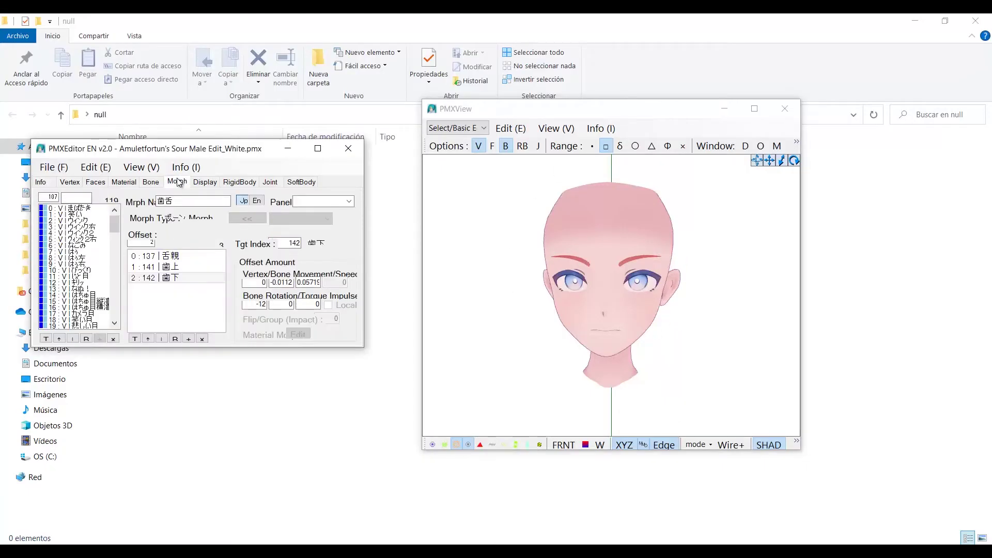
pyautogui.moveTo(116, 235); pyautogui.dragTo(117, 250)
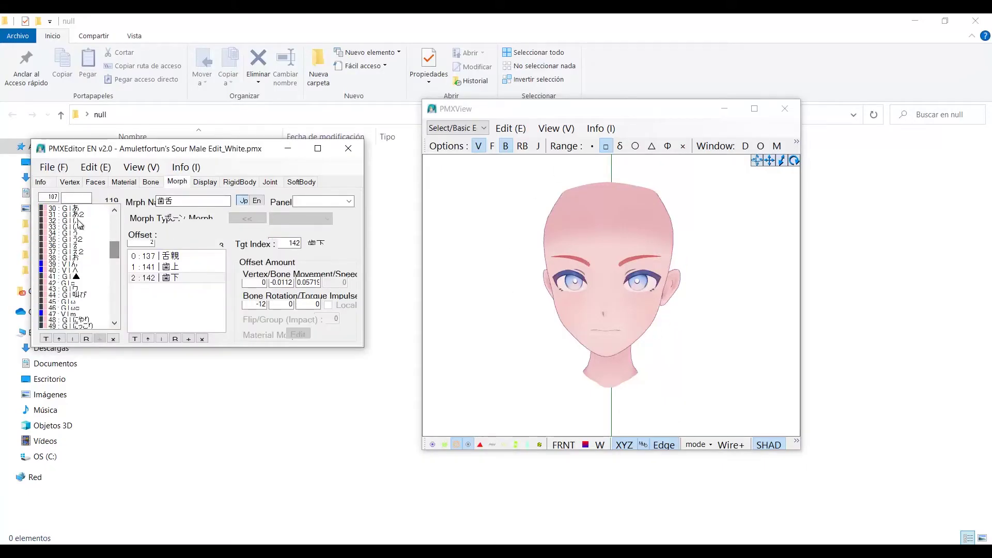
# - Inspect the あ2 morph, its あ2E vertex offsets and the 歯舌 bone morph's lower-teeth bone
pyautogui.click(76, 216)
pyautogui.click(177, 266)
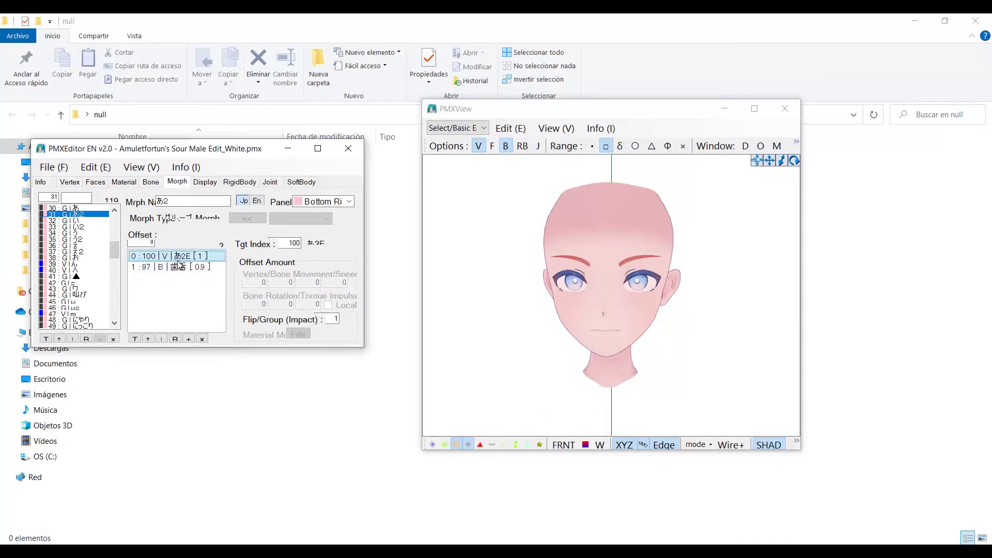
pyautogui.moveTo(114, 253); pyautogui.dragTo(114, 305)
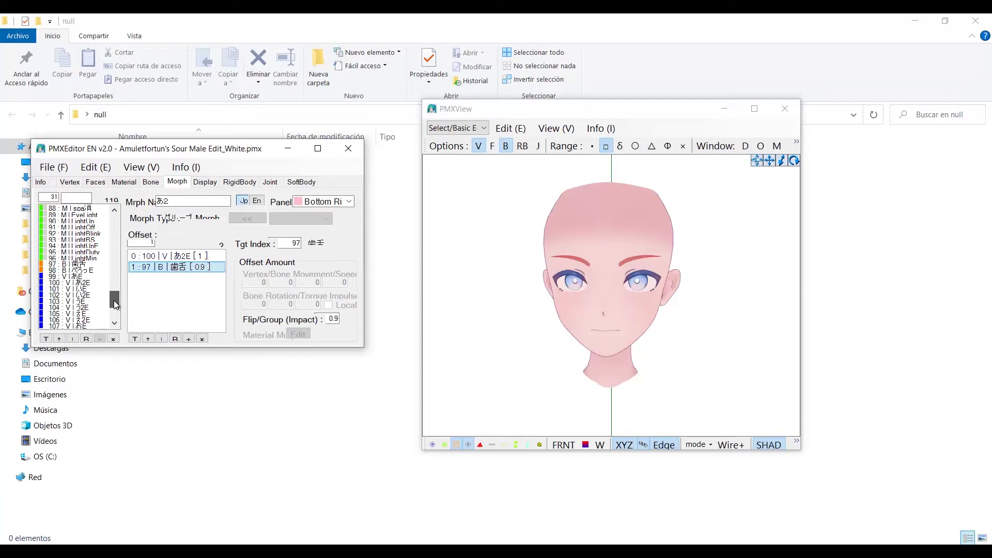
pyautogui.click(70, 282)
pyautogui.scroll(-4, 159, 287)
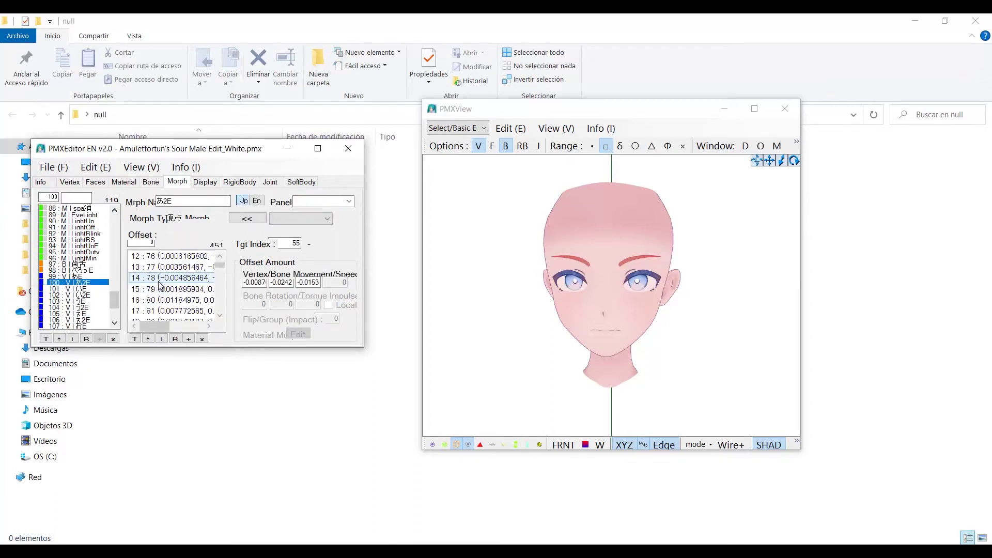
pyautogui.click(71, 265)
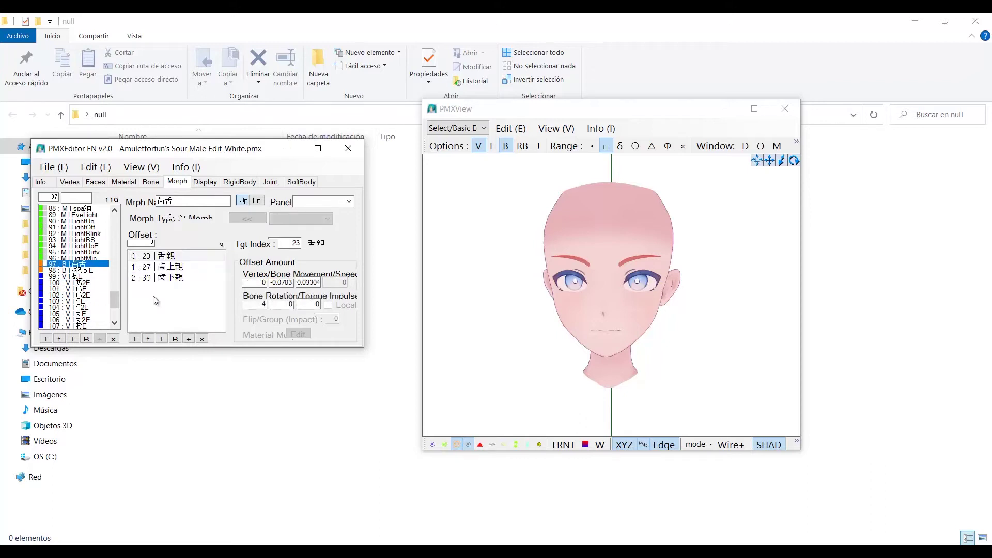
pyautogui.click(148, 279)
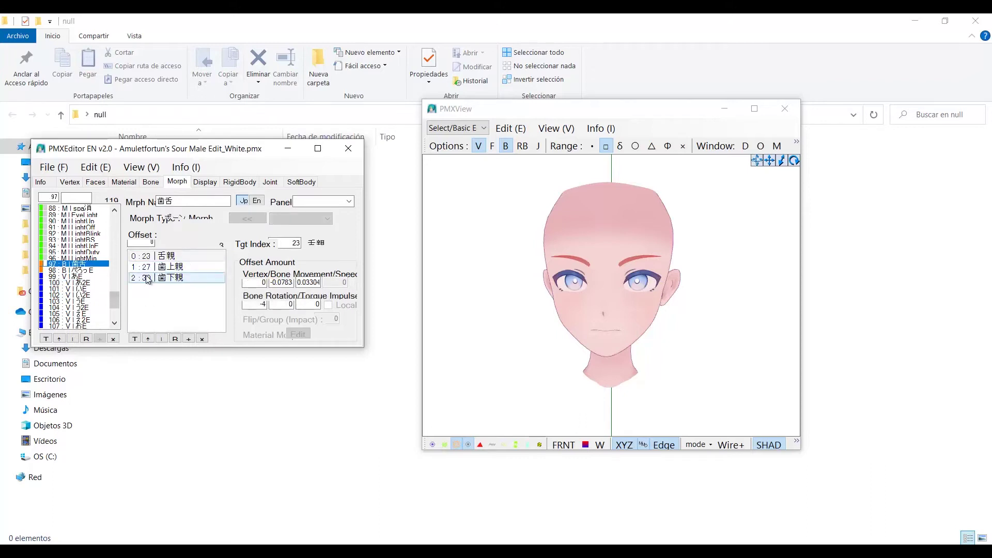
# - Compare the べろっE and 歯舌 bone morphs, then show the あ morph's components
pyautogui.click(89, 270)
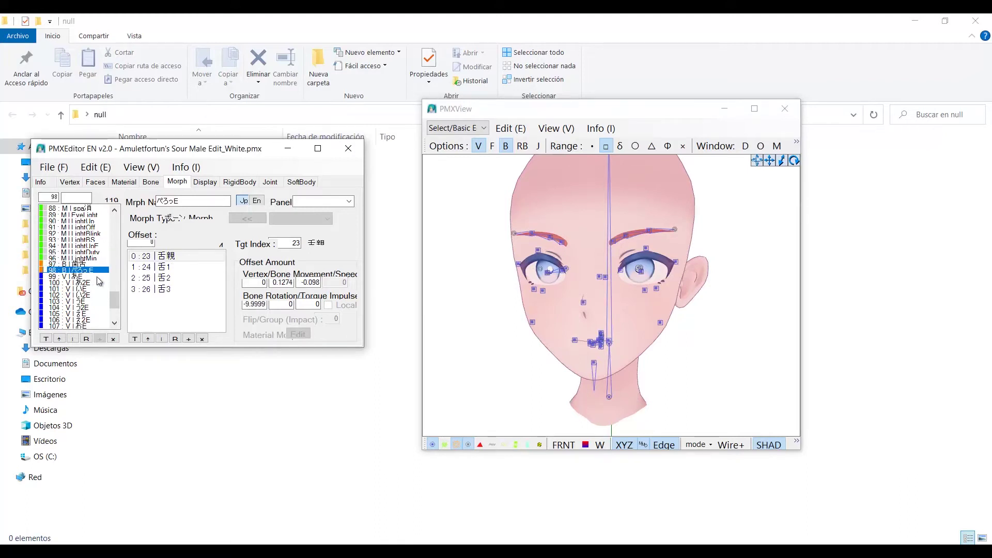
pyautogui.click(86, 264)
pyautogui.click(86, 271)
pyautogui.click(88, 264)
pyautogui.moveTo(115, 302); pyautogui.dragTo(105, 250)
pyautogui.click(98, 258)
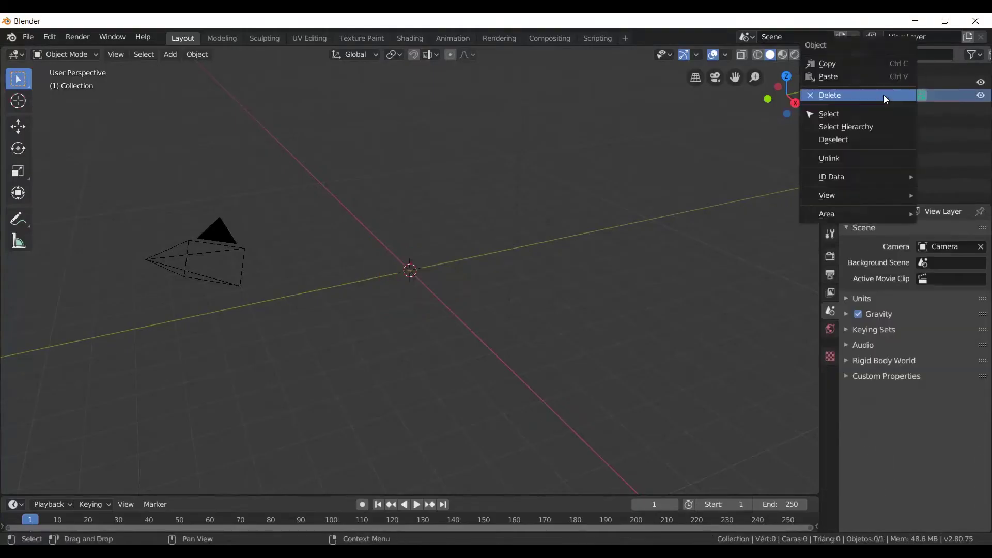
# - Import 小倉小町.pmx with MMD Tools and show the mesh's shape keys
pyautogui.click(884, 95)
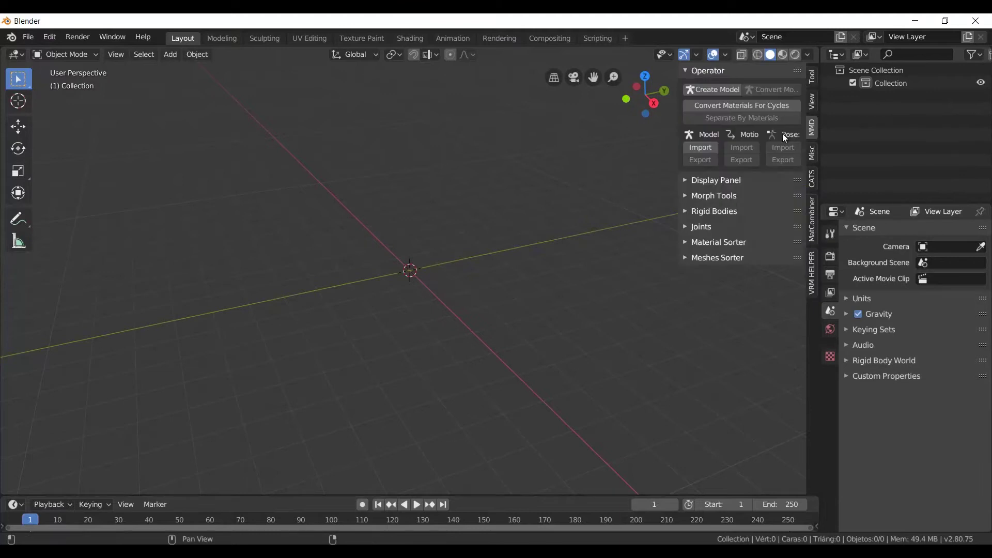
pyautogui.click(699, 149)
pyautogui.click(233, 124)
pyautogui.press('Return')
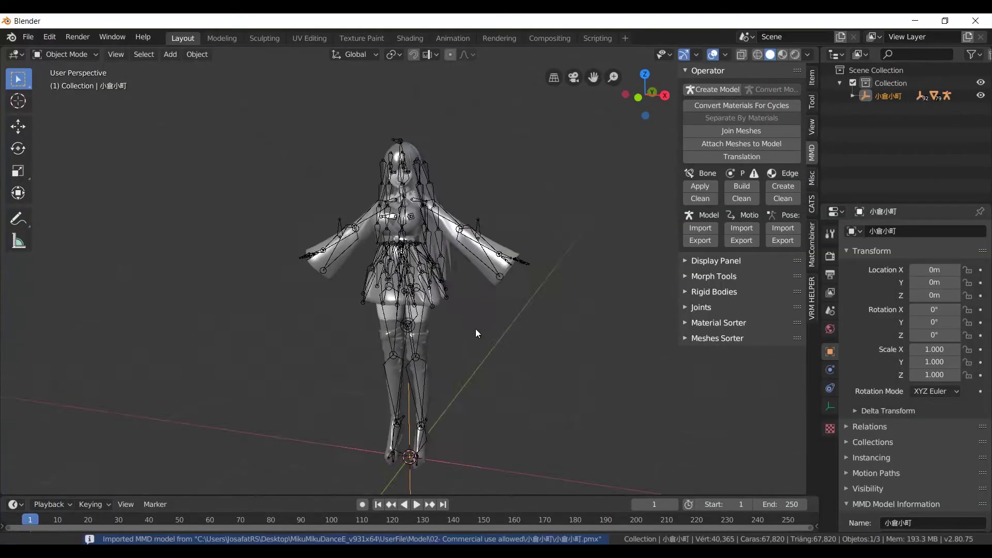
pyautogui.scroll(6, 533, 178)
pyautogui.click(830, 442)
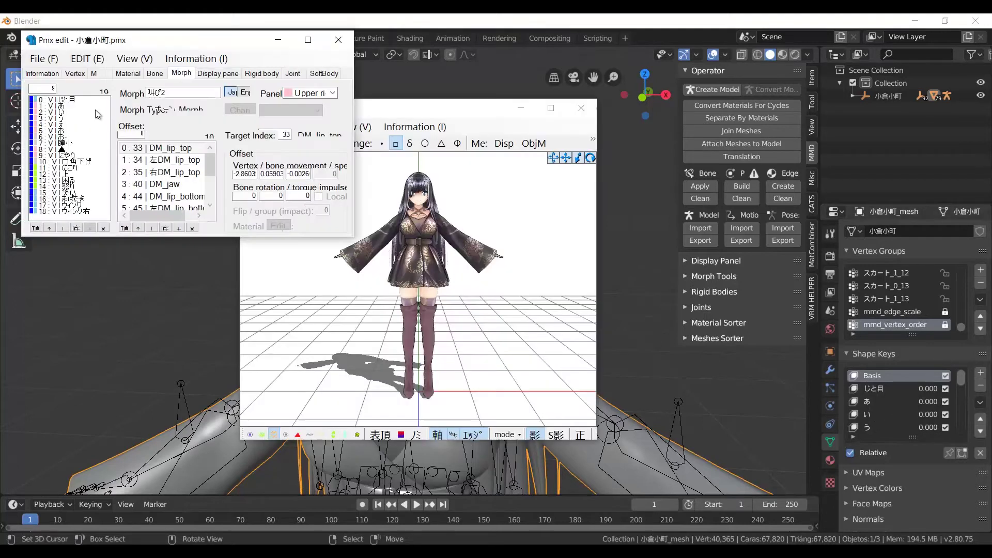
# - Compare several morphs in PMX Editor, including 困る and the まばたき blink
pyautogui.click(91, 113)
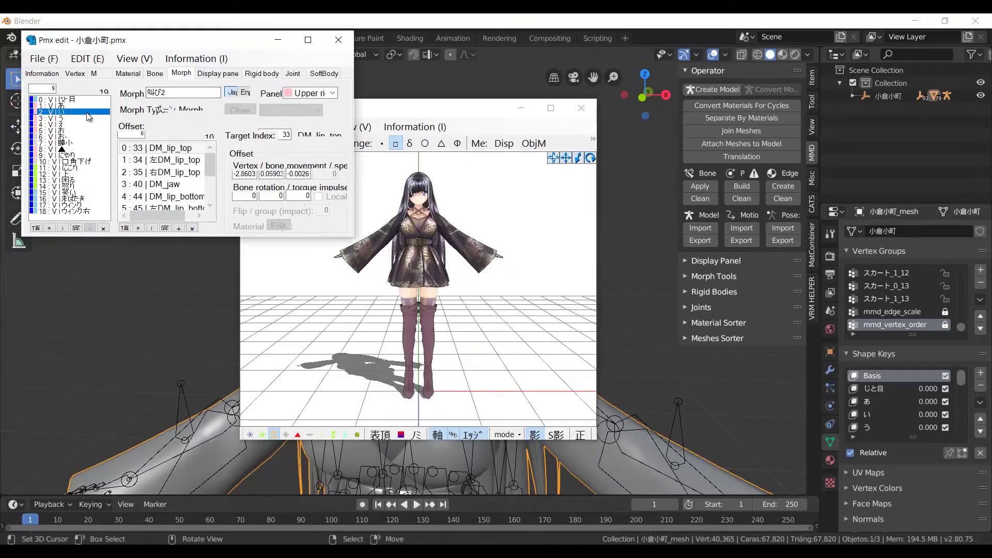
pyautogui.click(80, 142)
pyautogui.click(74, 161)
pyautogui.click(72, 180)
pyautogui.moveTo(72, 192); pyautogui.dragTo(75, 199)
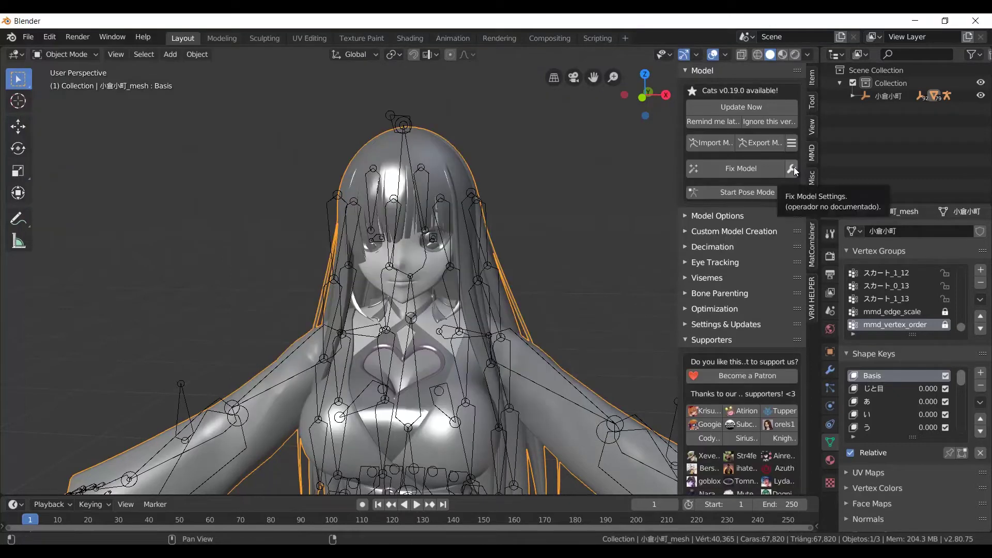
pyautogui.click(792, 167)
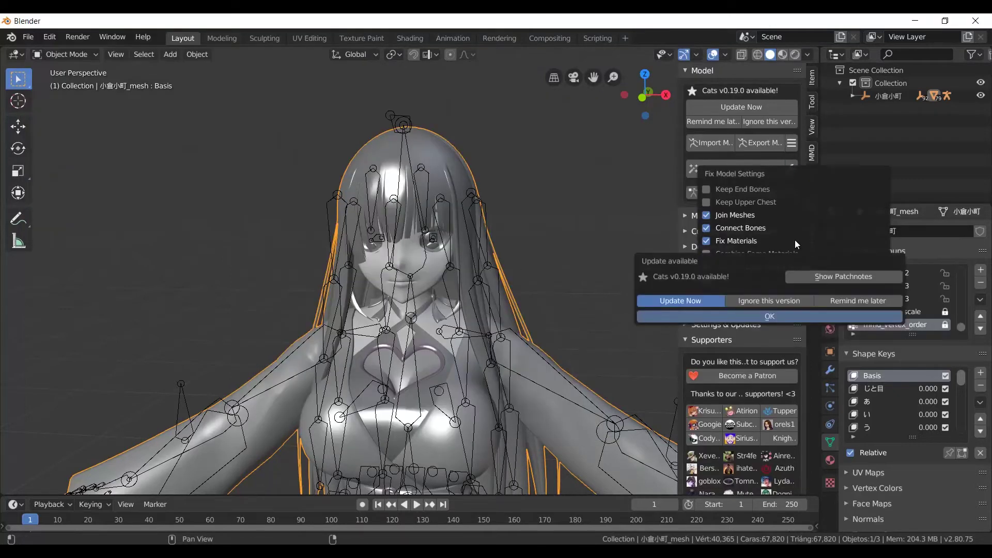
# - Postpone the CATS update, run Fix Model, and separate the mesh by materials
pyautogui.click(853, 300)
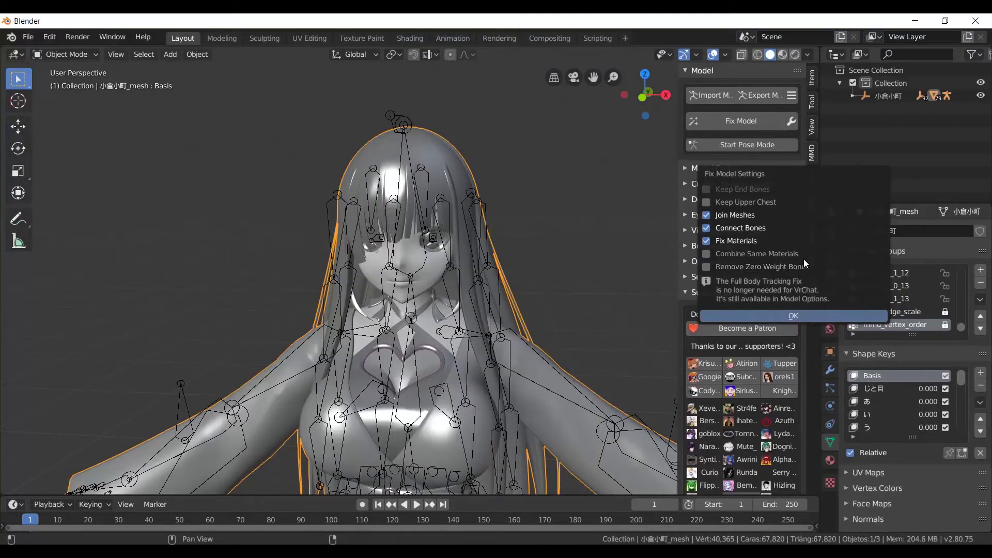
pyautogui.click(767, 313)
pyautogui.click(545, 362)
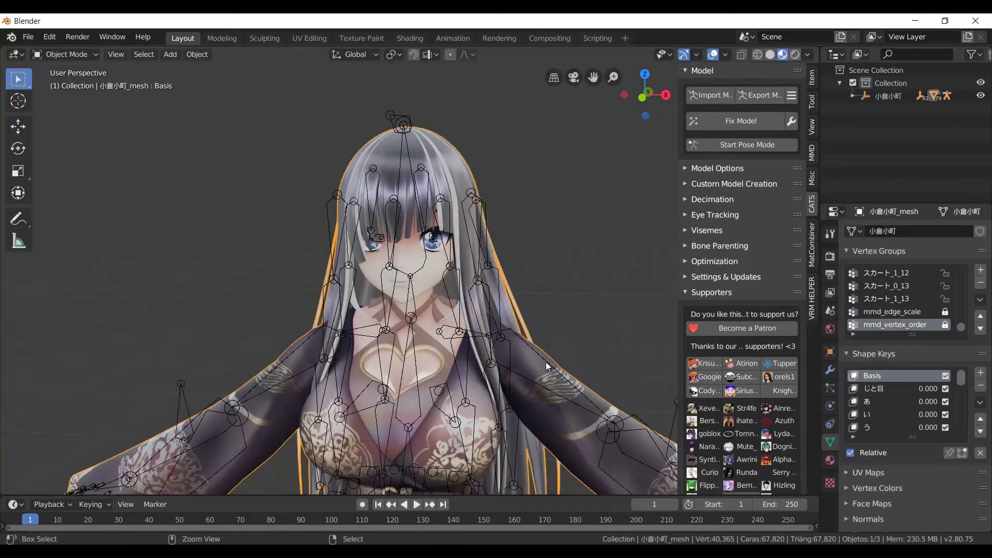
pyautogui.click(765, 121)
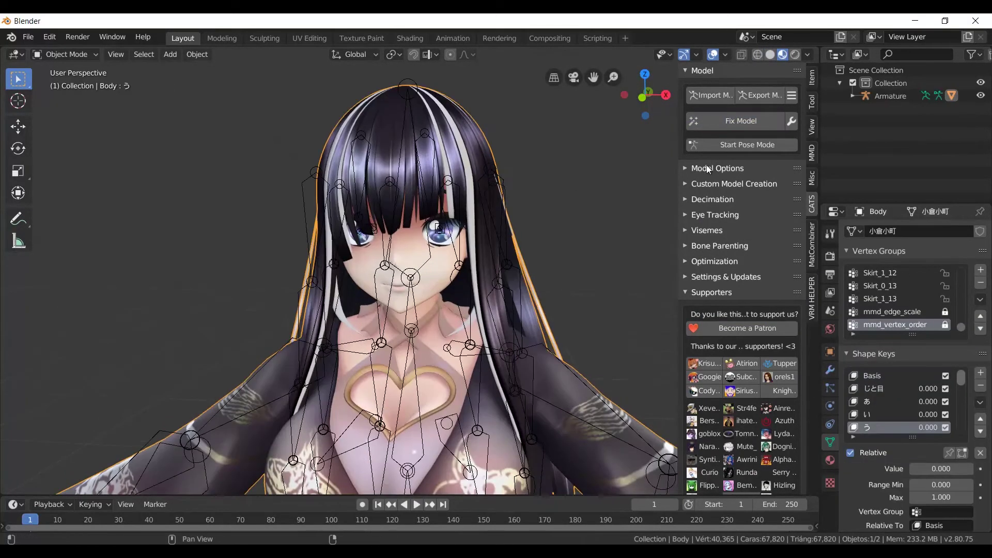
pyautogui.click(707, 167)
pyautogui.click(734, 190)
pyautogui.click(852, 96)
# - Select the skin mesh in wireframe view and enter Edit Mode
pyautogui.press('a')
pyautogui.press('z')
pyautogui.rightClick(443, 254)
pyautogui.scroll(-2, 444, 257)
pyautogui.moveTo(445, 257); pyautogui.dragTo(443, 222, button='middle')
pyautogui.click(66, 54)
pyautogui.click(63, 83)
# - Box-select the face and neck vertices from the front, trimming the lower neck
pyautogui.click(643, 95)
pyautogui.scroll(2, 414, 155)
pyautogui.moveTo(255, 118); pyautogui.dragTo(638, 364)
pyautogui.click(770, 55)
pyautogui.click(757, 54)
pyautogui.moveTo(517, 171); pyautogui.dragTo(443, 155, button='middle')
pyautogui.moveTo(450, 310)
pyautogui.keyDown('ctrl'); pyautogui.mouseDown()
pyautogui.moveTo(343, 264)
pyautogui.moveTo(388, 290)
pyautogui.mouseUp(); pyautogui.keyUp('ctrl')
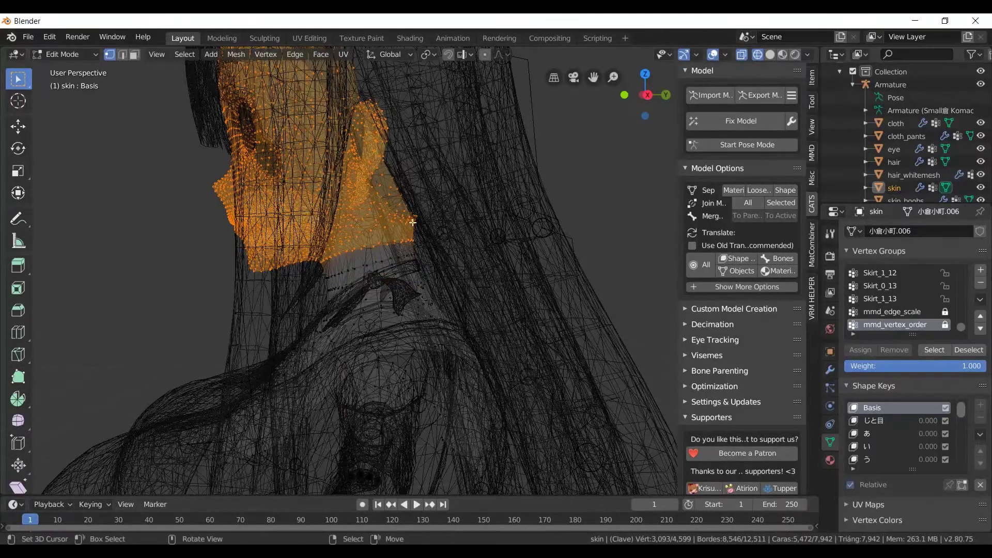
# - Separate the face and neck into skin.001 and delete all shape keys from the remaining skin
pyautogui.click(236, 54)
pyautogui.click(362, 299)
pyautogui.press('Tab')
pyautogui.click(894, 188)
pyautogui.scroll(-10, 886, 414)
pyautogui.click(884, 424)
pyautogui.click(981, 403)
pyautogui.click(920, 313)
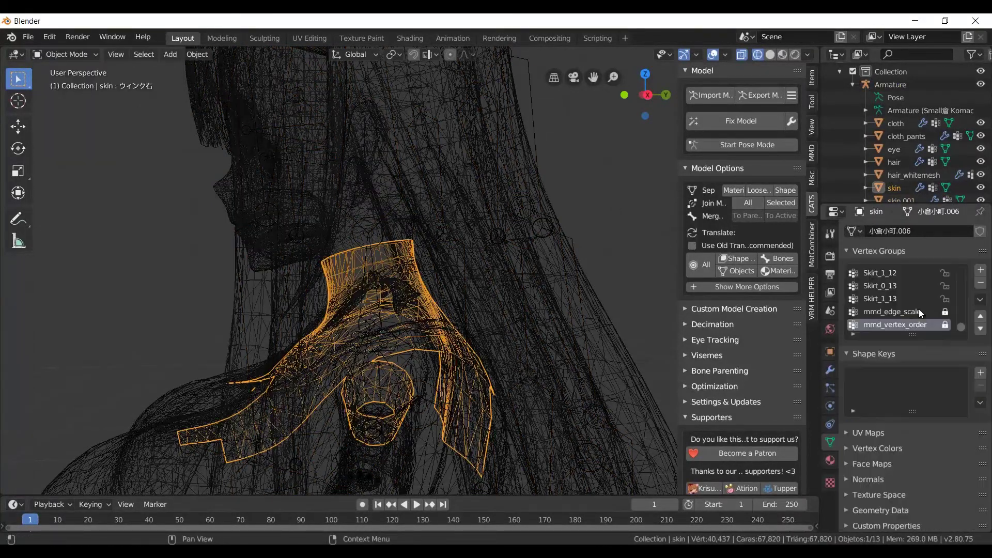
# - Join the eye mesh into the face mesh skin.001
pyautogui.click(901, 200)
pyautogui.moveTo(403, 161); pyautogui.dragTo(508, 168, button='middle')
pyautogui.keyDown('shift'); pyautogui.click(519, 126); pyautogui.keyUp('shift')
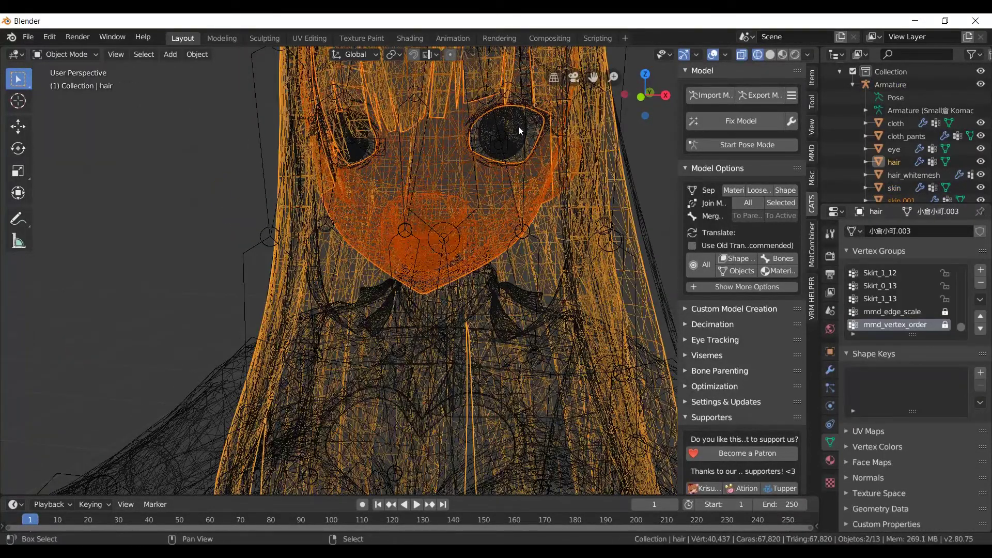
pyautogui.moveTo(168, 115); pyautogui.dragTo(530, 395)
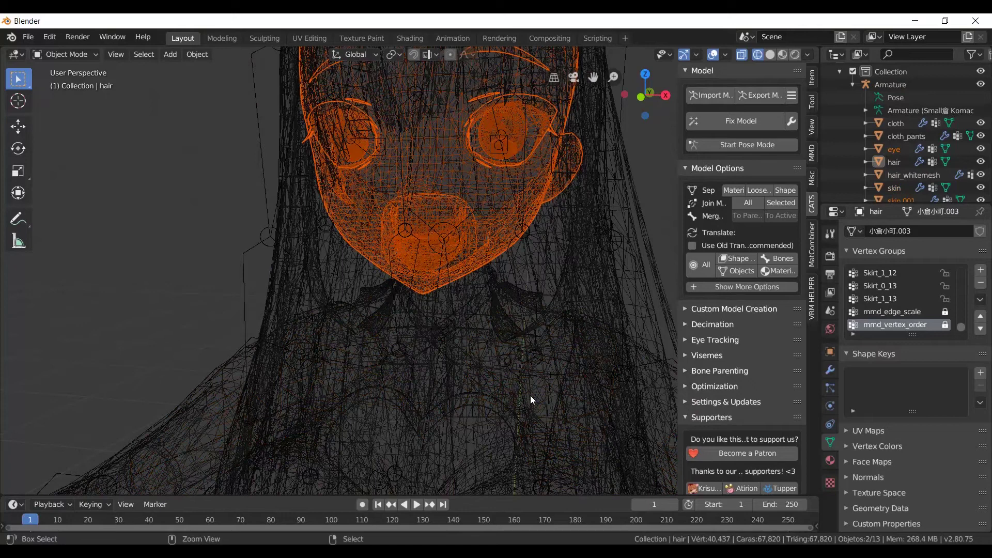
pyautogui.scroll(-2, 530, 395)
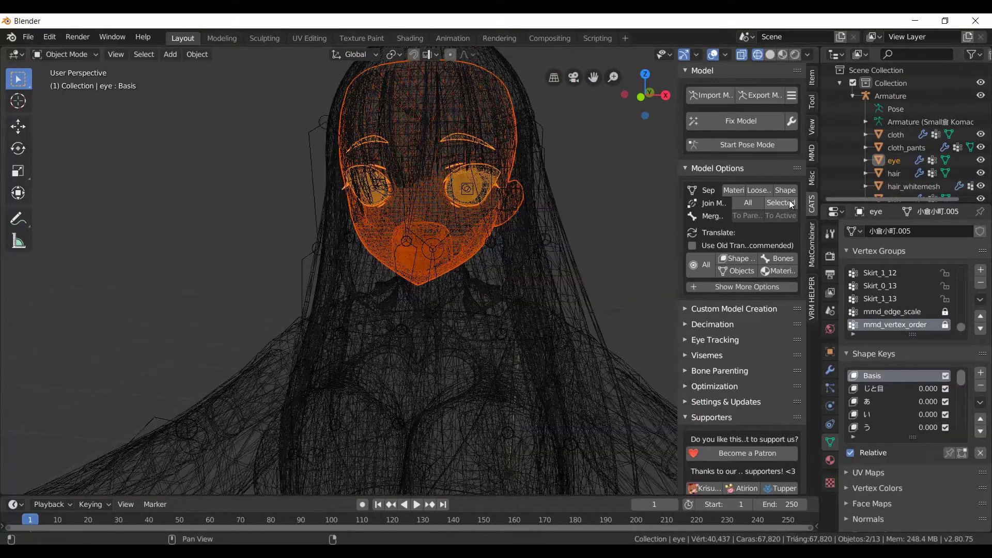
pyautogui.click(791, 203)
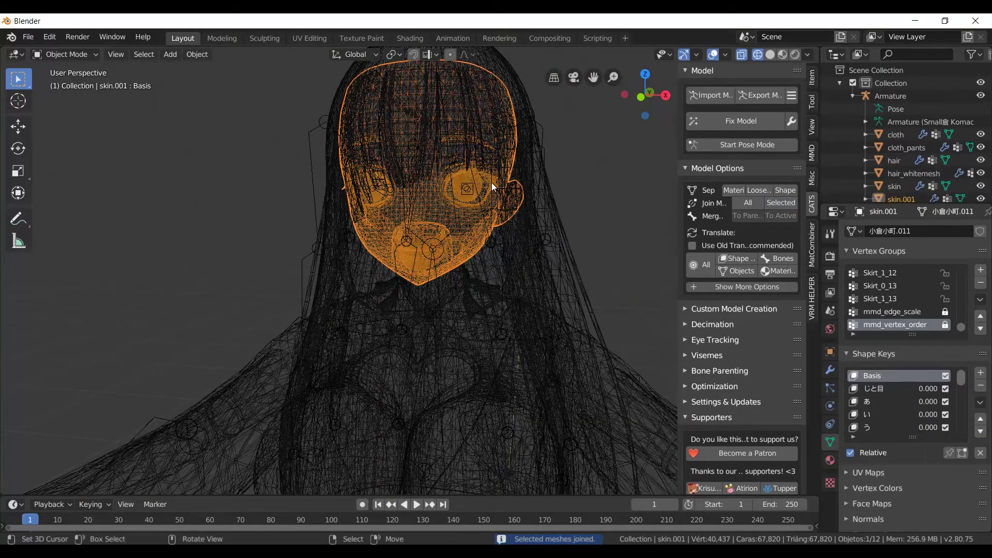
# - Export the model as FBX under the pasted file name
pyautogui.scroll(-5, 482, 178)
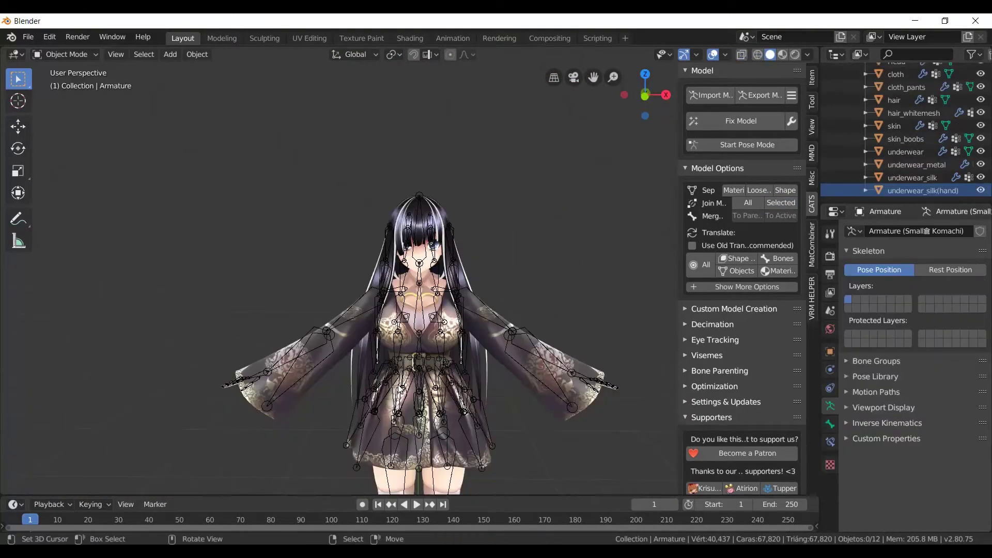
pyautogui.click(28, 37)
pyautogui.moveTo(47, 224)
pyautogui.click(176, 230)
pyautogui.click(184, 86)
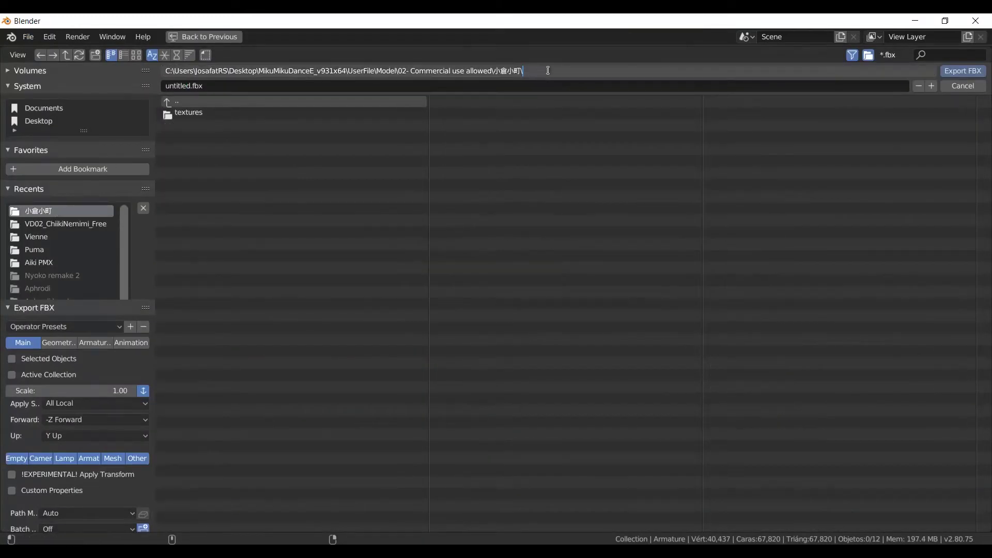
pyautogui.write('小倉小町')
pyautogui.press('Return')
pyautogui.click(963, 71)
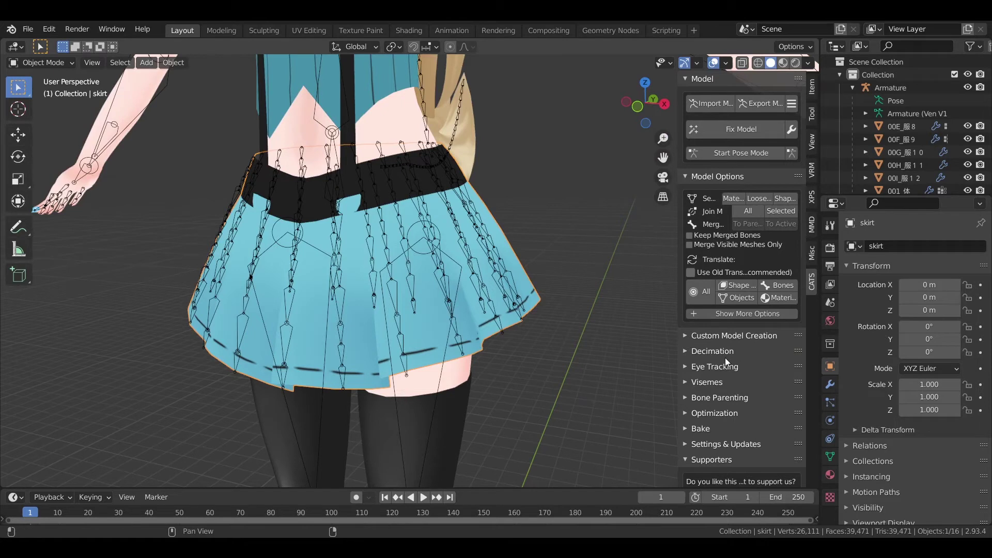
# - Bring up the CATS Optimization Bone Merging tools
pyautogui.click(709, 398)
pyautogui.click(708, 398)
pyautogui.moveTo(709, 398); pyautogui.dragTo(702, 267, button='middle')
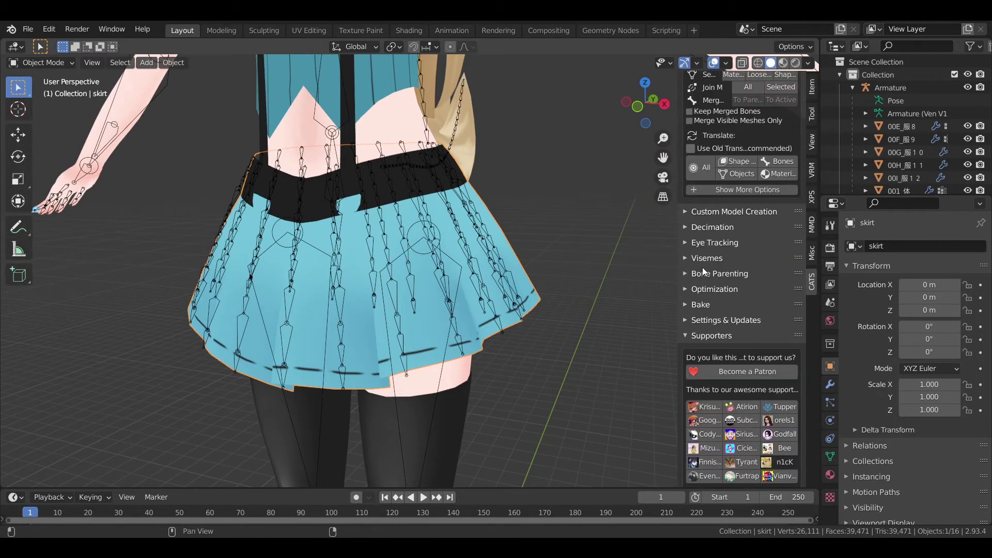
pyautogui.click(685, 292)
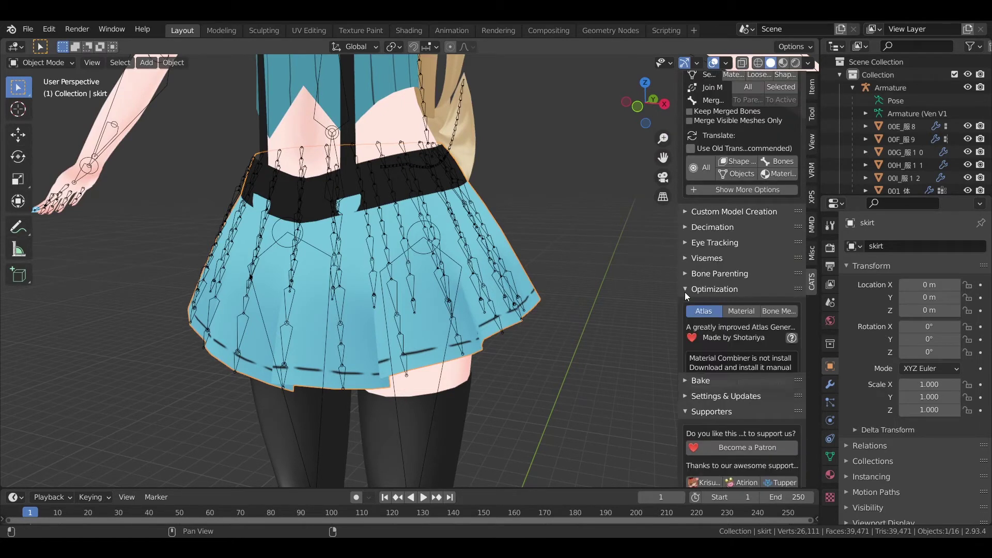
pyautogui.click(780, 312)
# - Merge the skirt mesh's Skirt_0_0 group (20 bones) at 50%, then pick the Hair mesh
pyautogui.click(764, 335)
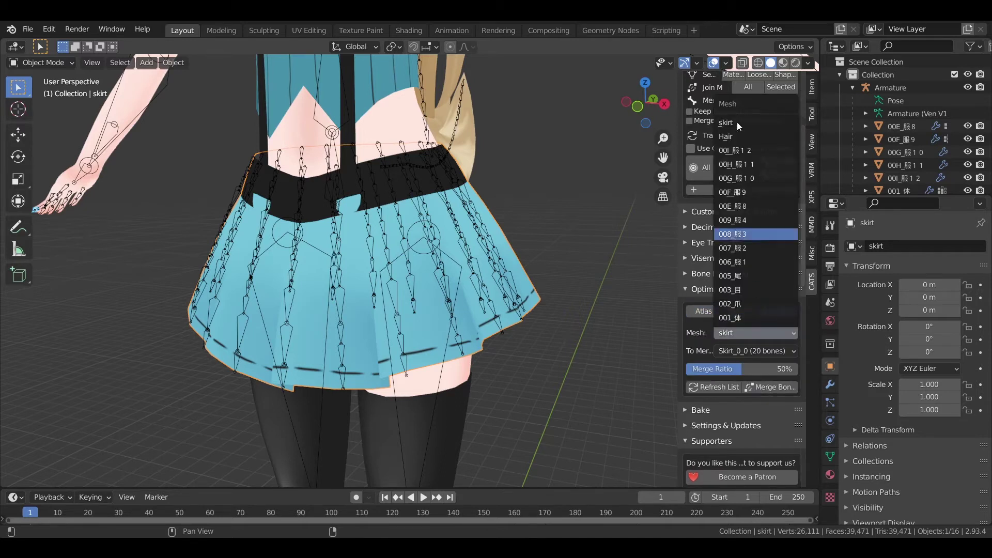
pyautogui.click(734, 123)
pyautogui.click(746, 352)
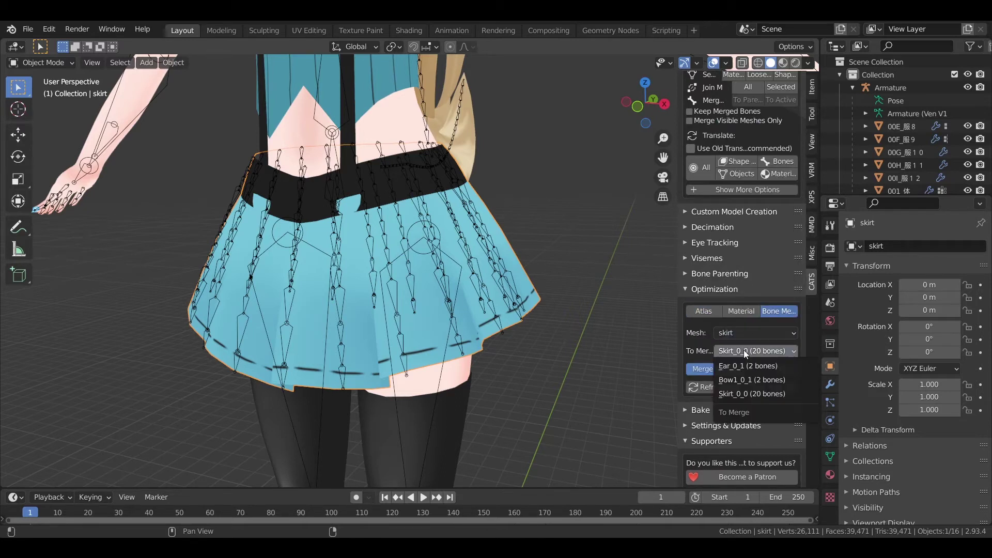
pyautogui.click(755, 393)
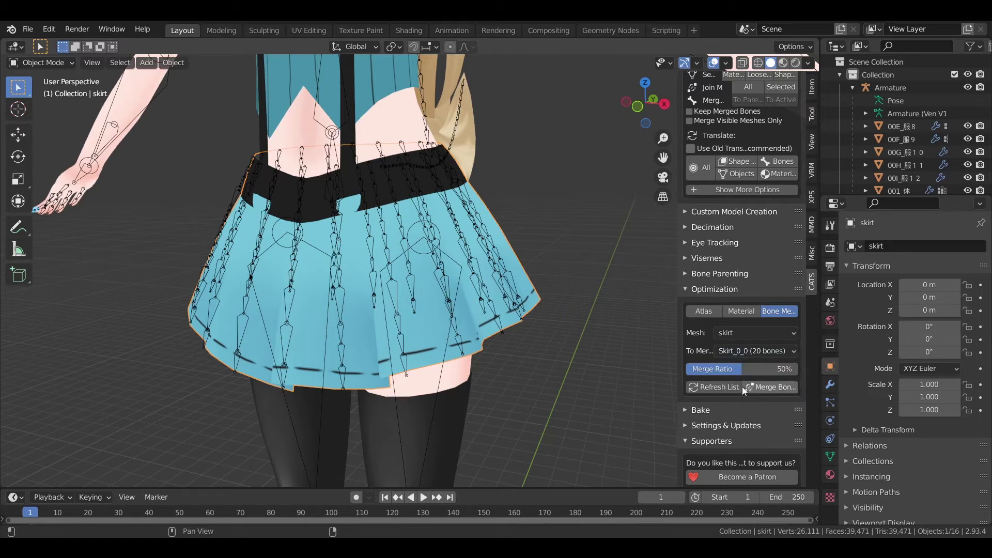
pyautogui.click(762, 389)
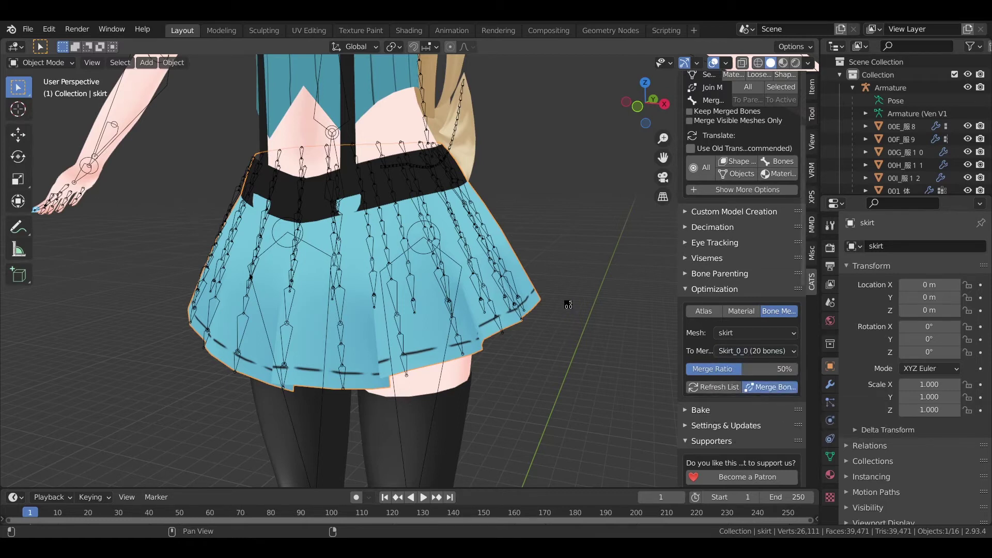
pyautogui.moveTo(563, 292); pyautogui.dragTo(455, 269, button='middle')
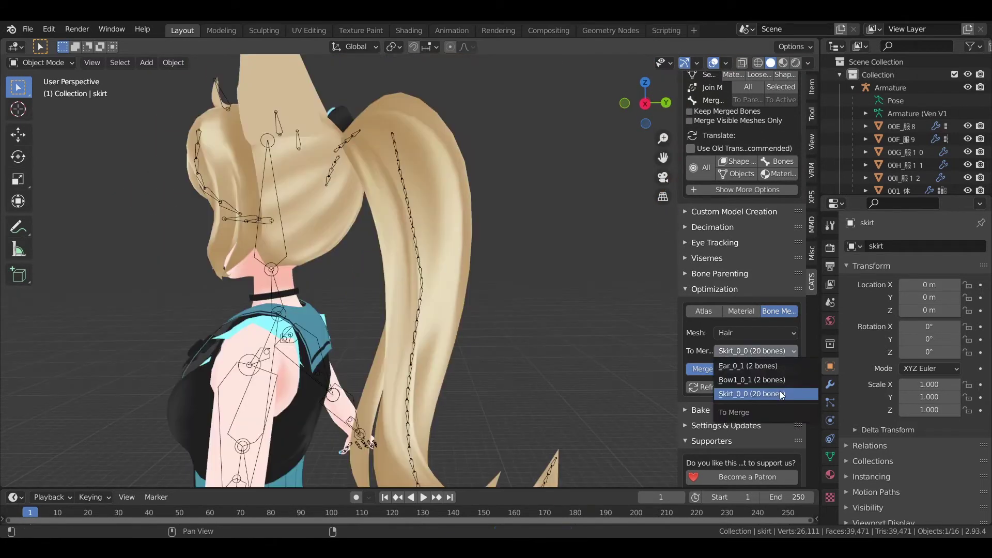
pyautogui.click(780, 391)
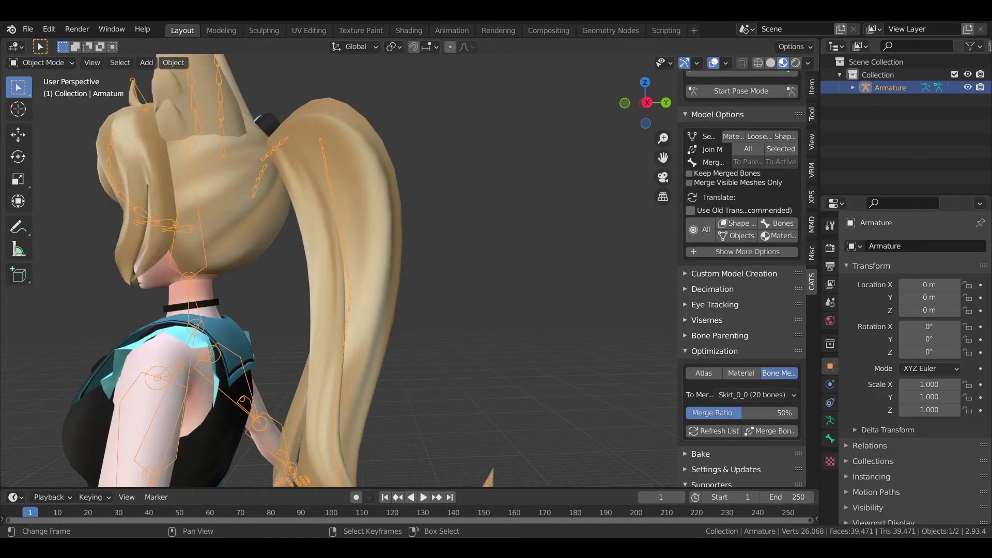
# - In Edit Mode, merge the Ponytail_1_1 and Ponytail_4_1 bones into their parents
pyautogui.click(41, 63)
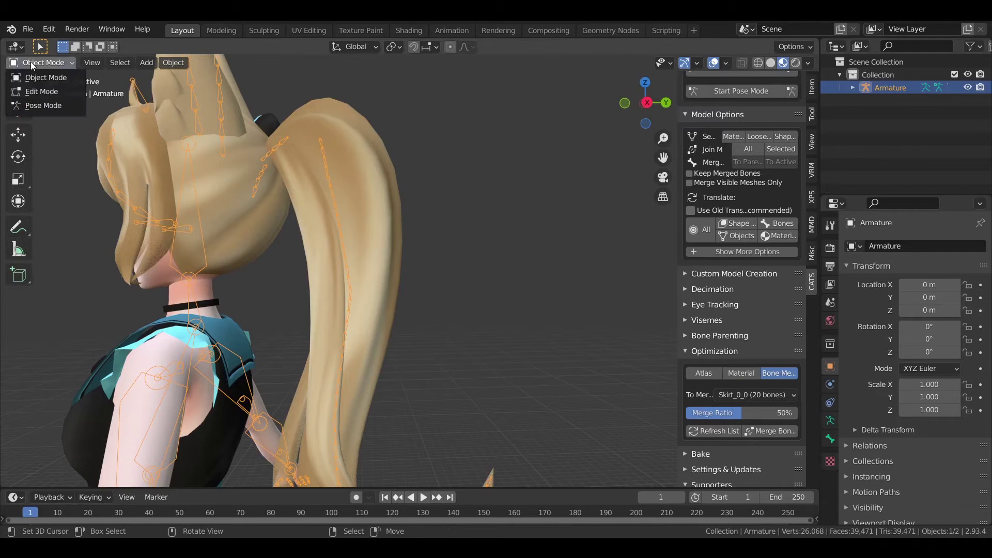
pyautogui.click(41, 92)
pyautogui.scroll(8, 331, 165)
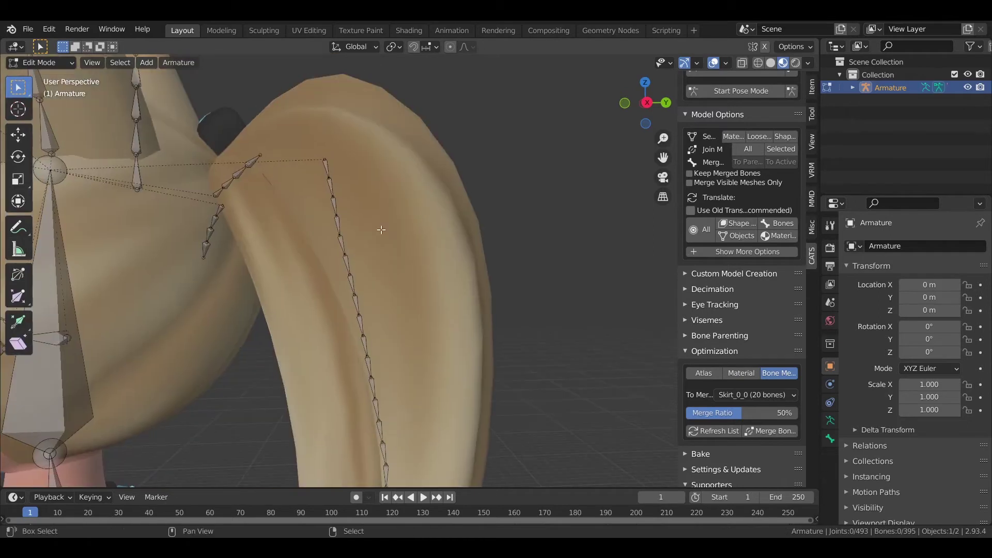
pyautogui.click(759, 163)
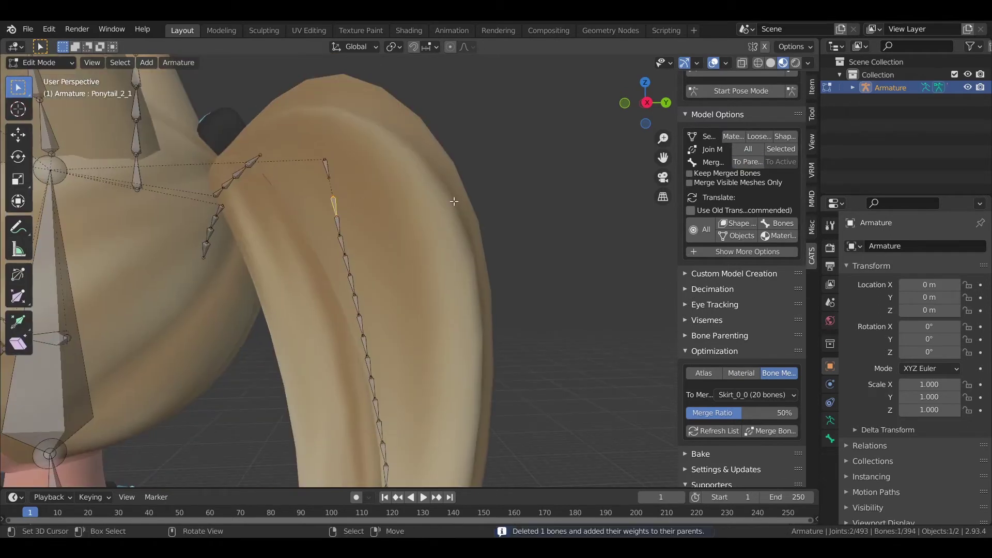
pyautogui.click(344, 247)
pyautogui.click(747, 162)
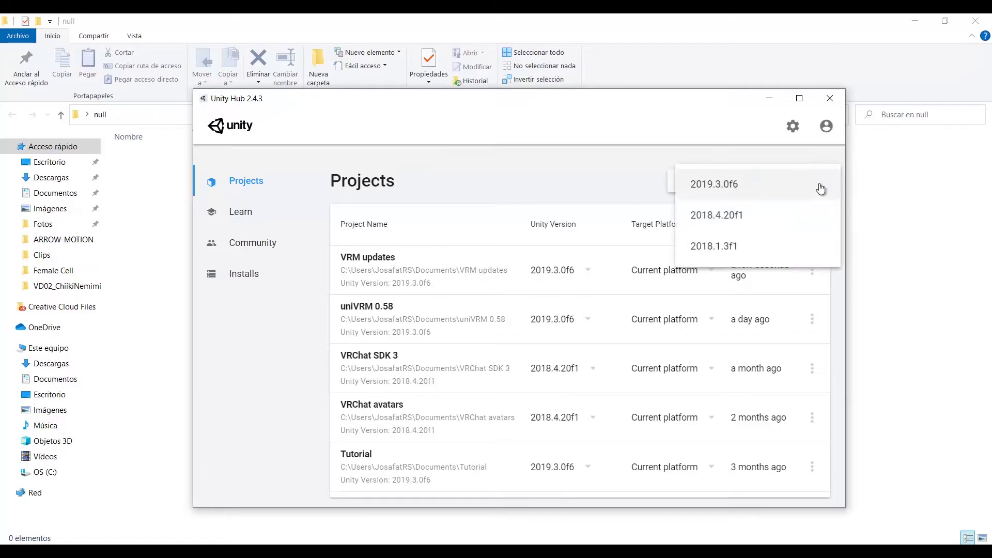
# - Create a 3D project named 'Any 2 VRM' with Unity 2019.3.0f6
pyautogui.click(817, 186)
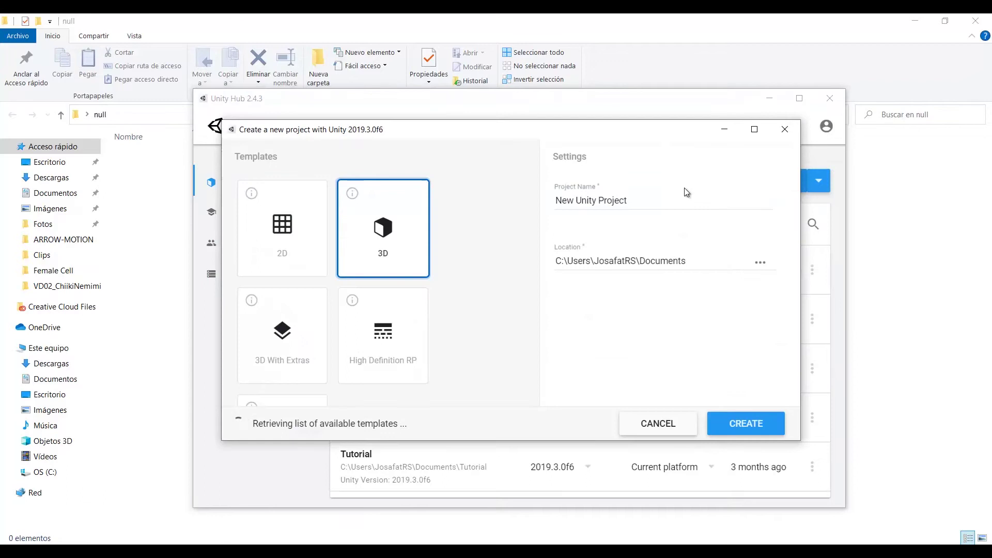
pyautogui.tripleClick(660, 201)
pyautogui.write('Any 2 VR')
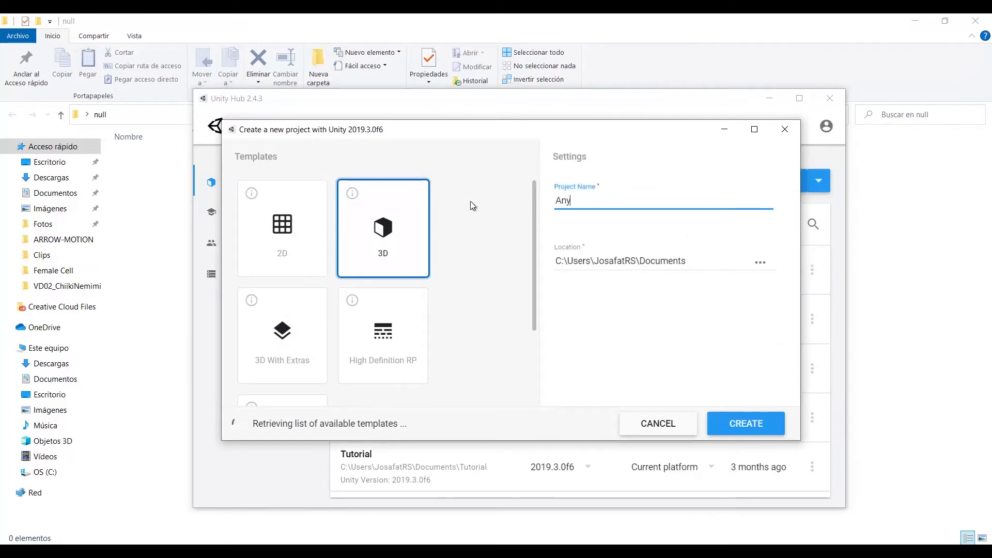
pyautogui.click(748, 424)
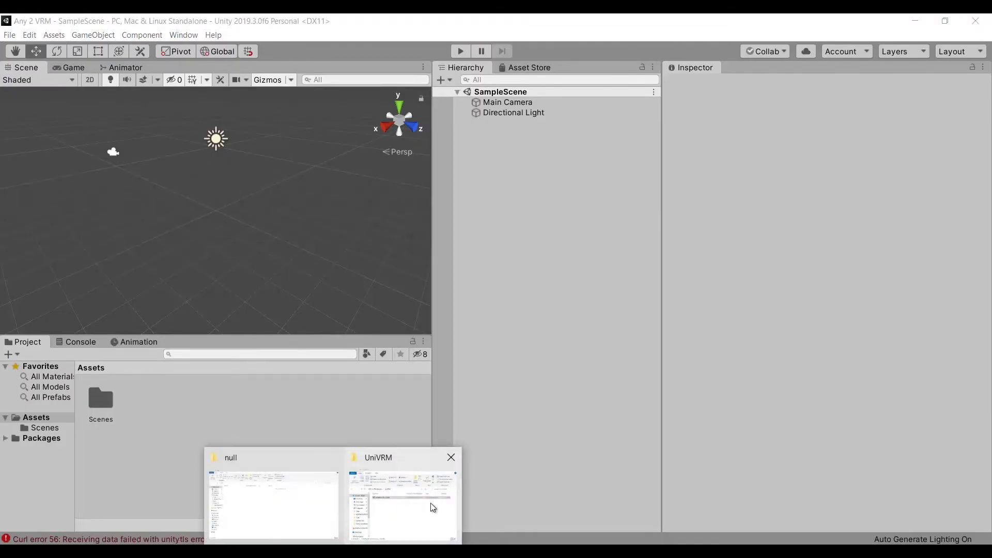
# - Drag the UniVRM .unitypackage into the project, import all contents, and accept Linear colour space
pyautogui.click(432, 505)
pyautogui.moveTo(517, 330); pyautogui.dragTo(324, 422)
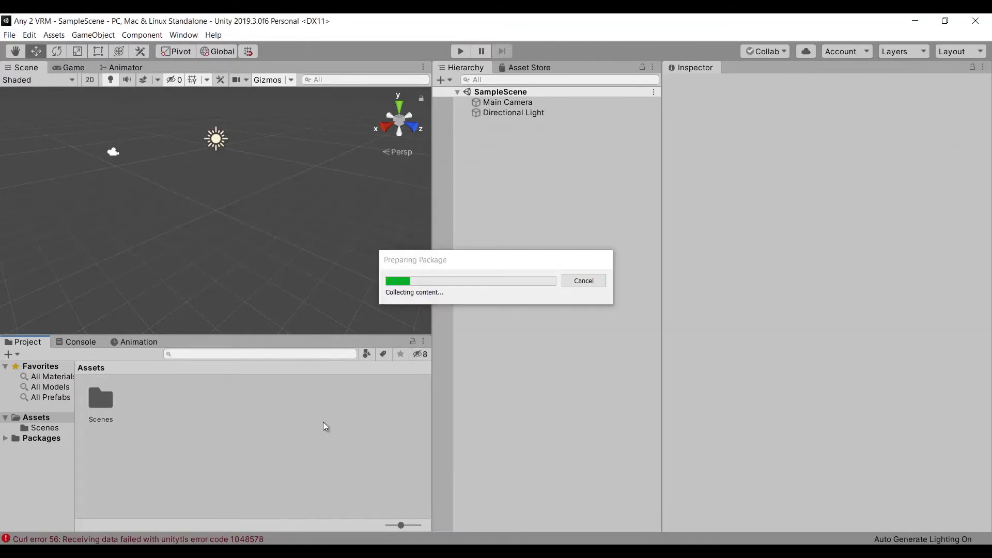
pyautogui.click(204, 249)
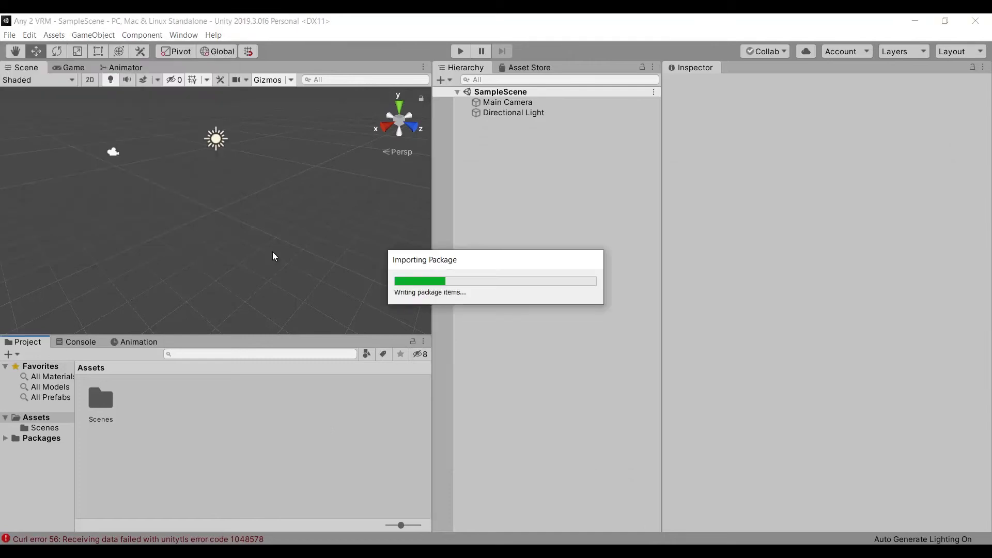
pyautogui.click(133, 86)
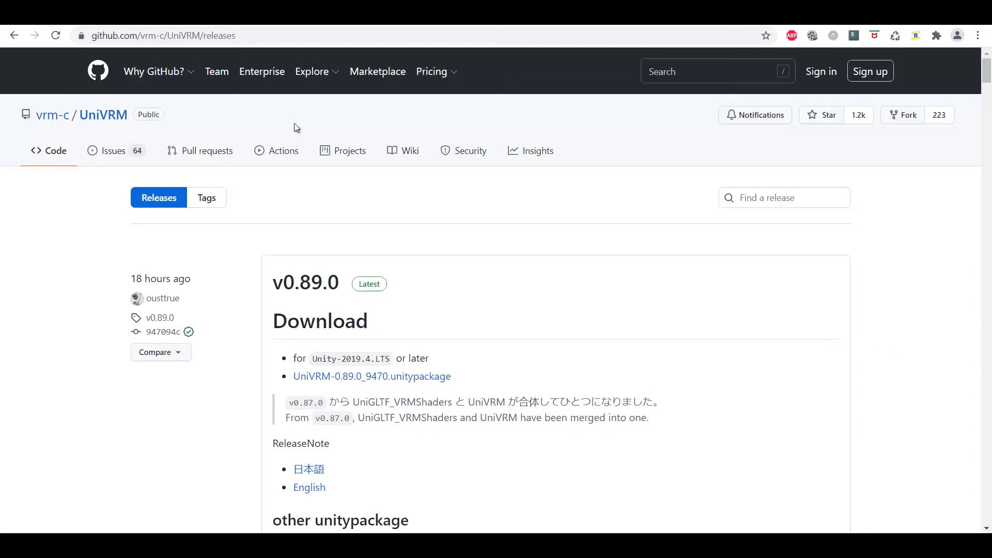
# - Scroll to the v0.89.0 assets and download UniVRM-0.89.0_9470.unitypackage
pyautogui.click(238, 40)
pyautogui.click(677, 282)
pyautogui.scroll(-6, 444, 279)
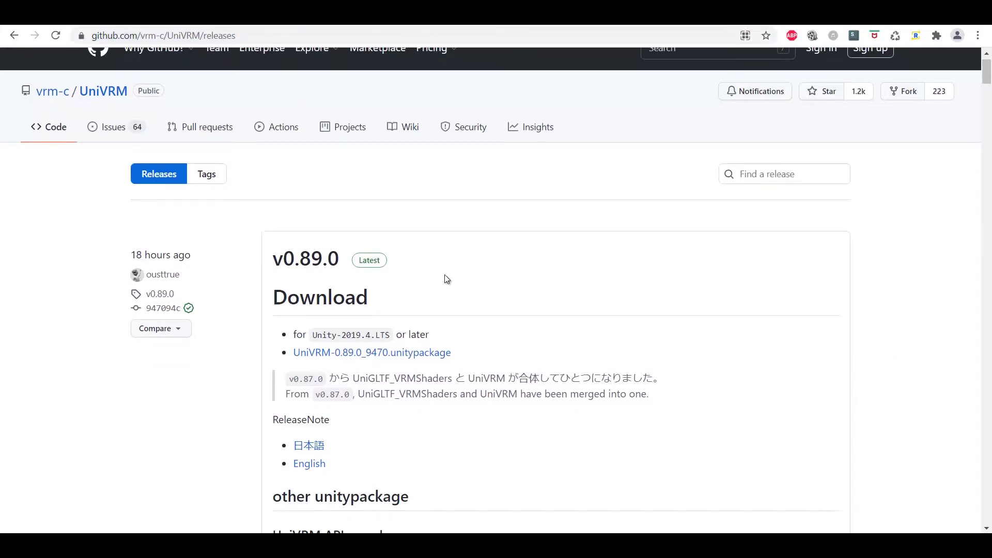
pyautogui.scroll(-12, 447, 279)
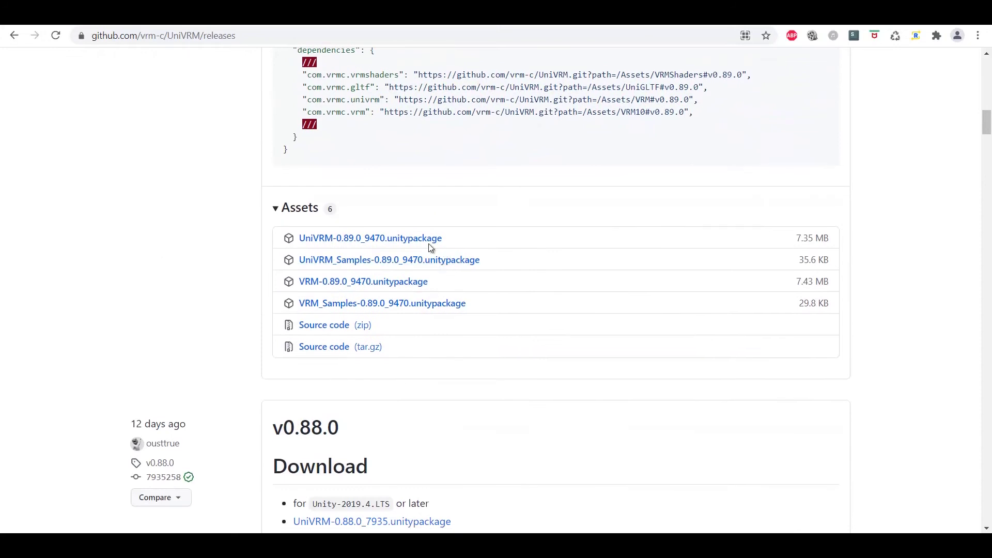
pyautogui.click(406, 239)
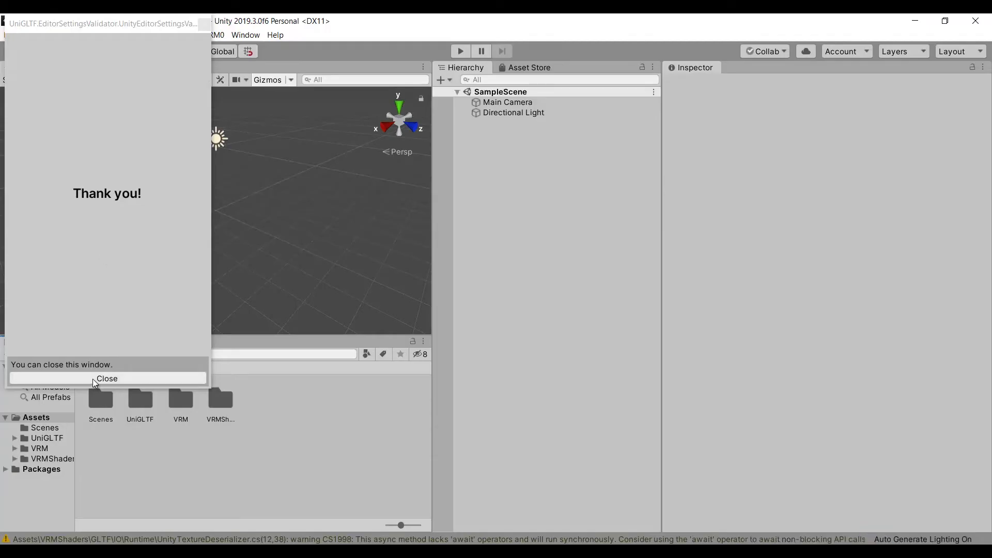
# - Dismiss the UniGLTF thank-you window and create an empty Model1 folder in Assets
pyautogui.click(94, 381)
pyautogui.rightClick(258, 460)
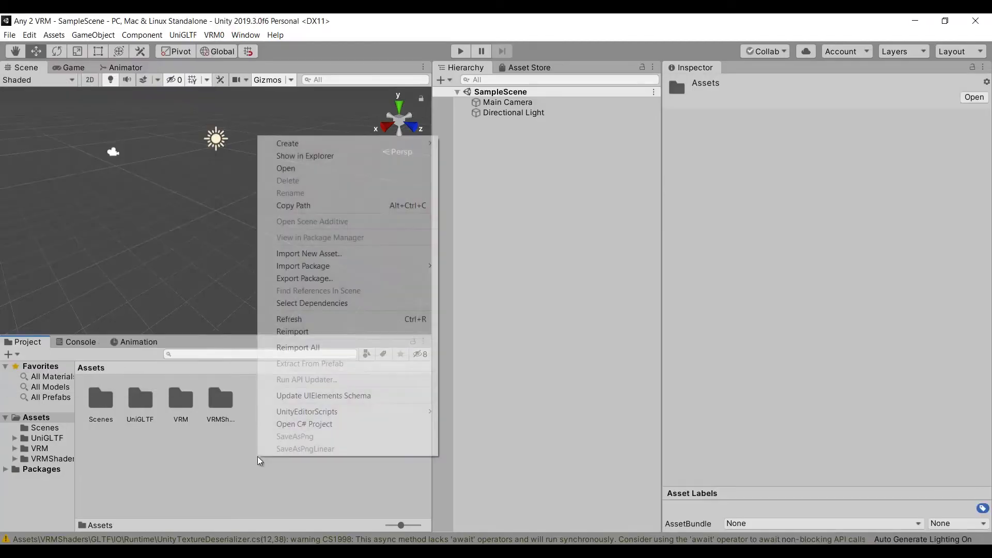
pyautogui.moveTo(345, 144)
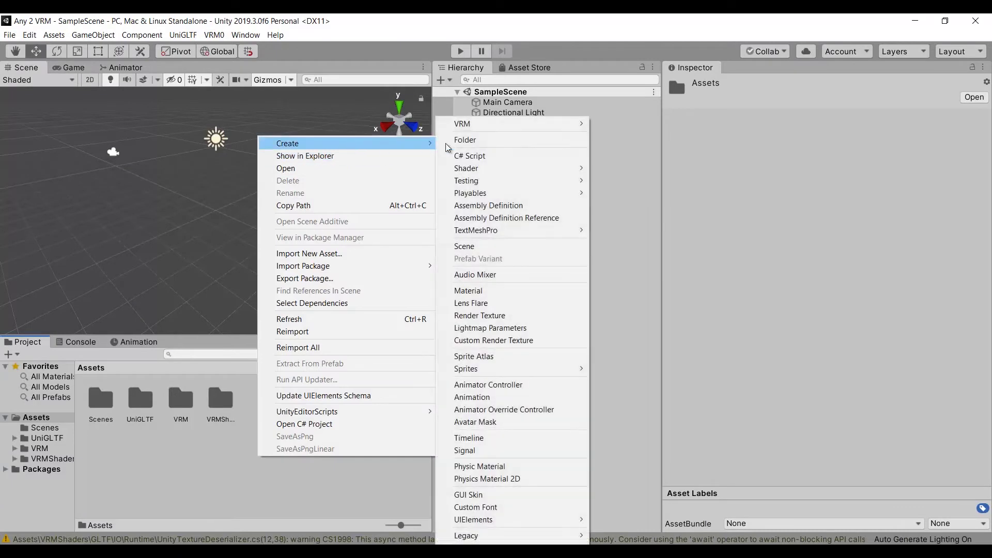
pyautogui.click(464, 143)
pyautogui.write('Model1')
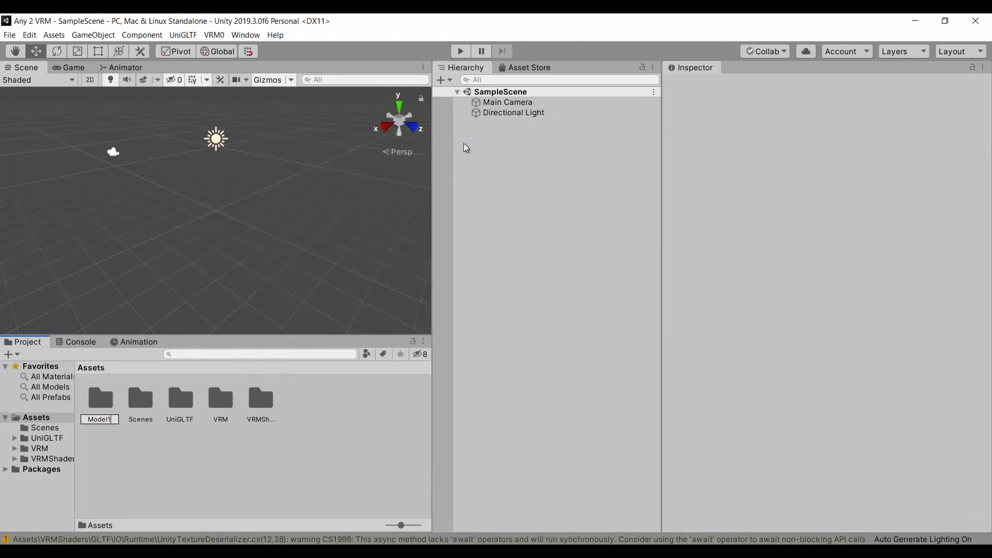
pyautogui.press('Return')
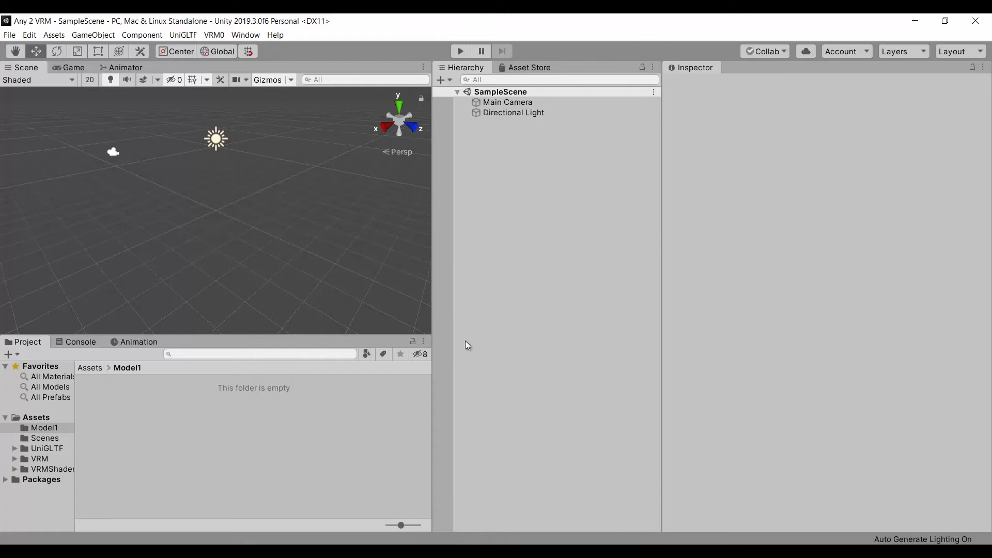
pyautogui.hotkey('alt', 'Tab')
# - Drag akrasiel edit.fbx from Explorer into the Model1 folder
pyautogui.click(639, 269)
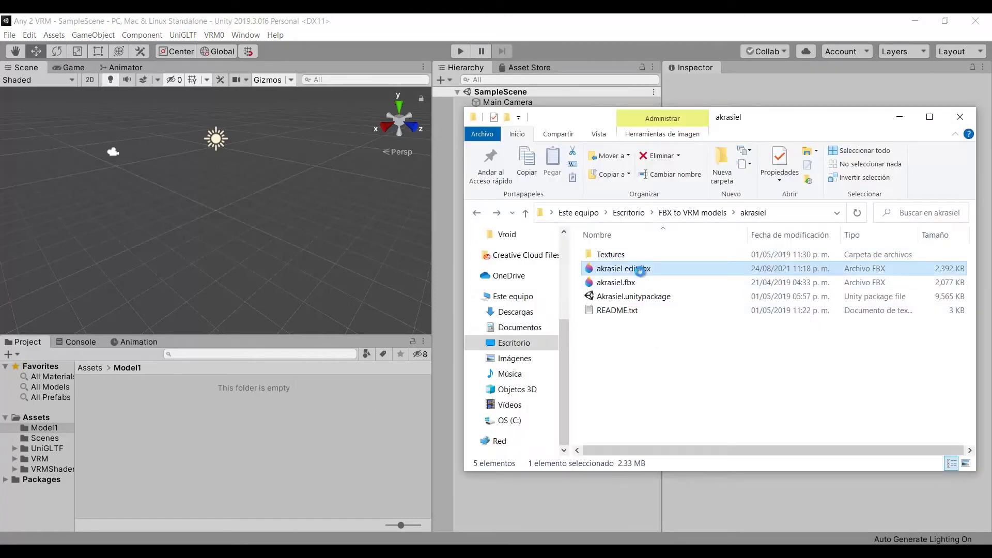
pyautogui.moveTo(645, 272); pyautogui.dragTo(384, 400)
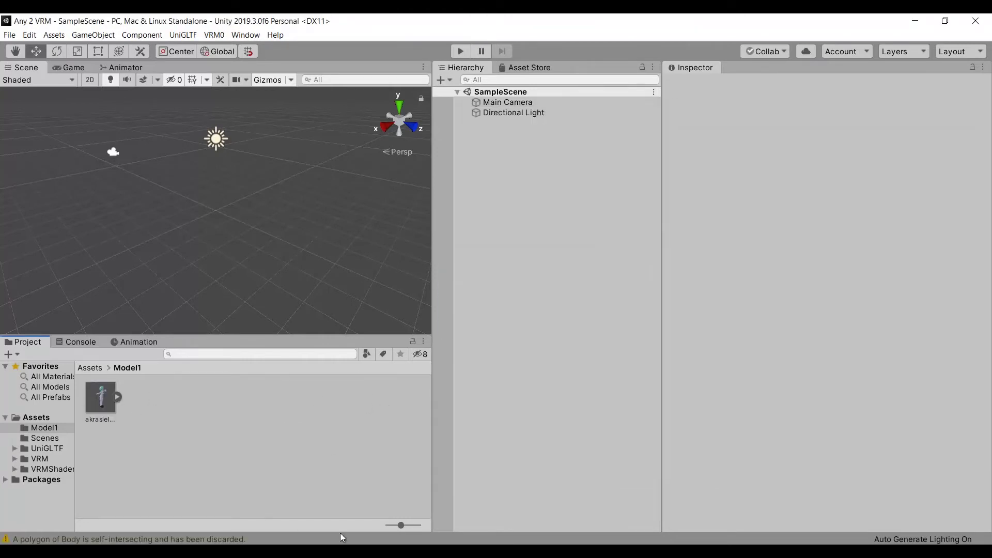
pyautogui.click(341, 549)
# - Import the five PNG textures from the Textures folder into Model1
pyautogui.doubleClick(620, 253)
pyautogui.click(615, 268)
pyautogui.keyDown('ctrl'); pyautogui.click(615, 339); pyautogui.keyUp('ctrl')
pyautogui.keyDown('ctrl'); pyautogui.click(773, 341); pyautogui.keyUp('ctrl')
pyautogui.keyDown('ctrl'); pyautogui.click(772, 269); pyautogui.keyUp('ctrl')
pyautogui.keyDown('ctrl'); pyautogui.click(850, 269); pyautogui.keyUp('ctrl')
pyautogui.moveTo(848, 269); pyautogui.dragTo(283, 426)
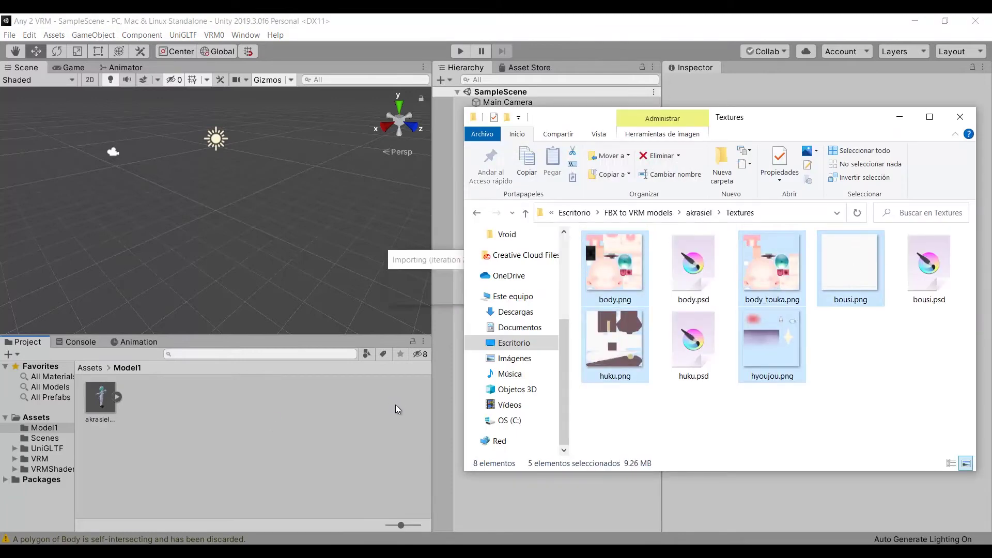
# - Select the imported akrasiel edit model and rotate it in the import preview
pyautogui.click(693, 342)
pyautogui.click(694, 267)
pyautogui.click(107, 407)
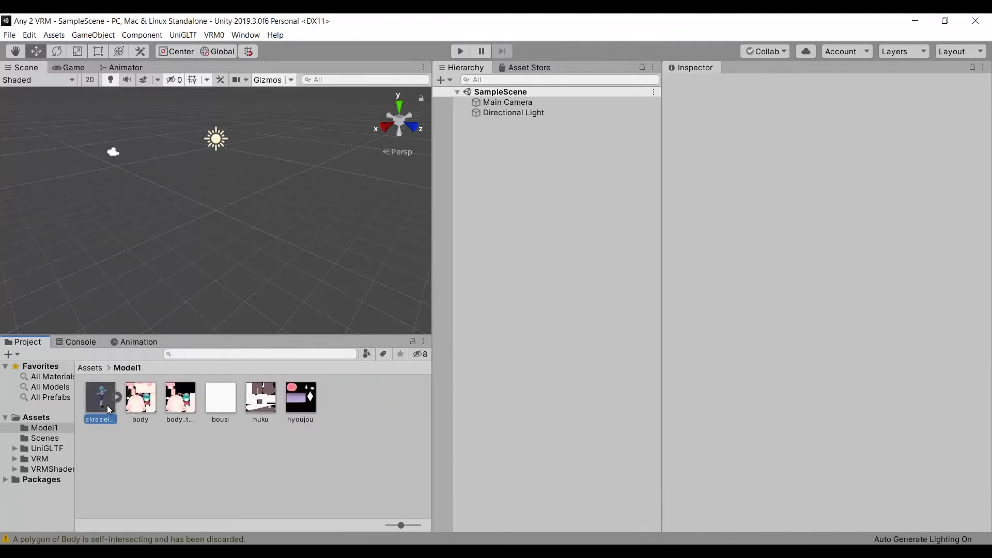
pyautogui.moveTo(791, 391); pyautogui.dragTo(755, 359)
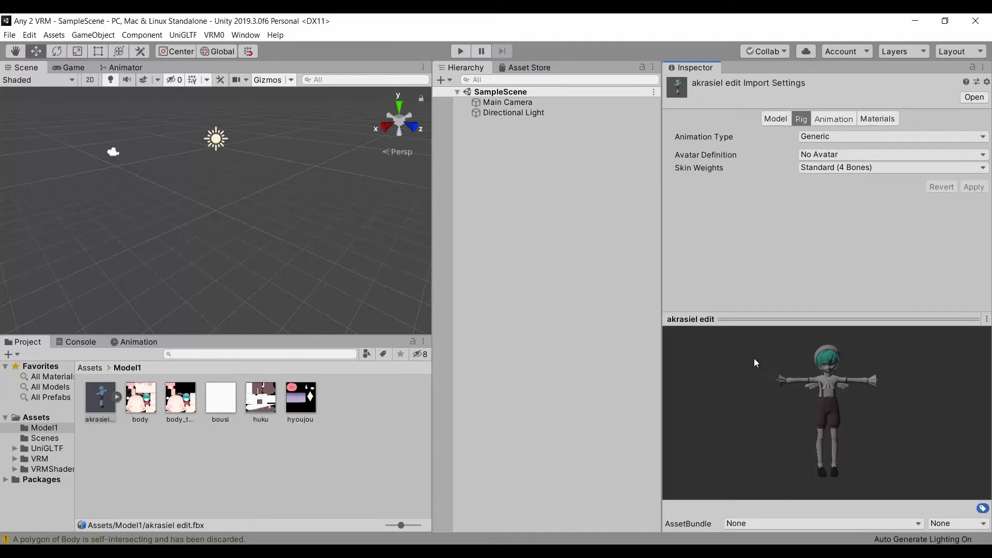
# - Set Blend Shape Normals to None in the model's Model import settings
pyautogui.click(772, 120)
pyautogui.scroll(-5, 762, 212)
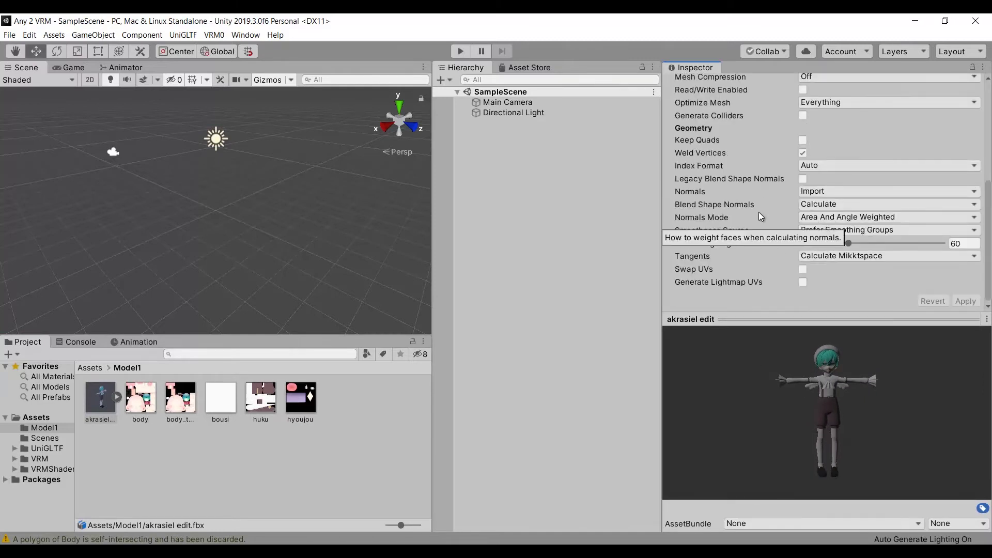
pyautogui.click(822, 204)
pyautogui.click(827, 243)
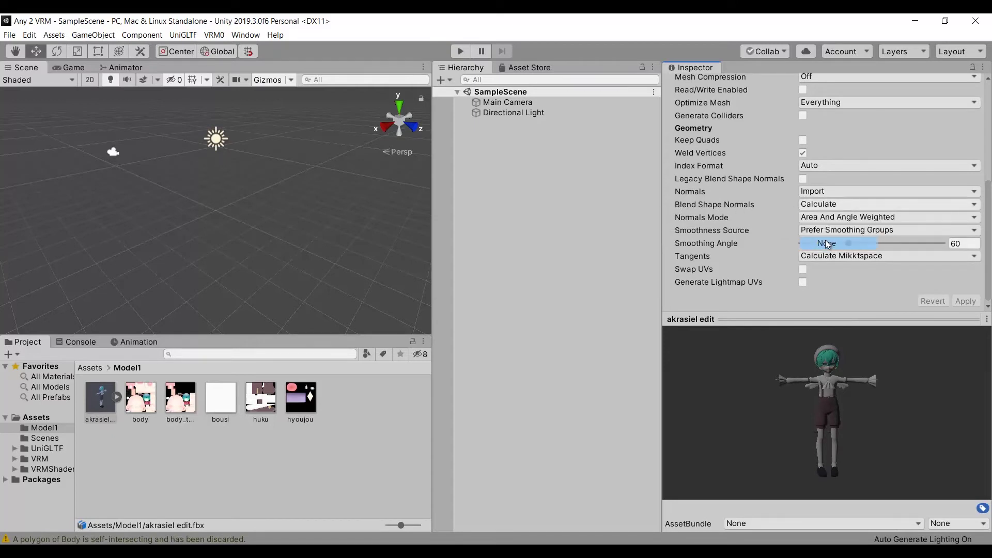
pyautogui.scroll(8, 757, 220)
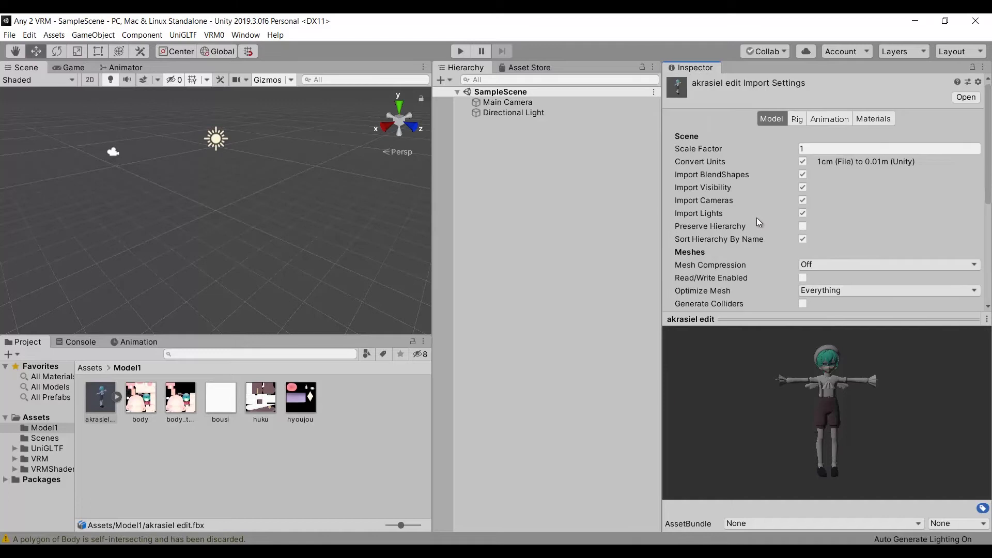
# - Change the rig's Animation Type to Humanoid and apply
pyautogui.click(799, 124)
pyautogui.click(837, 137)
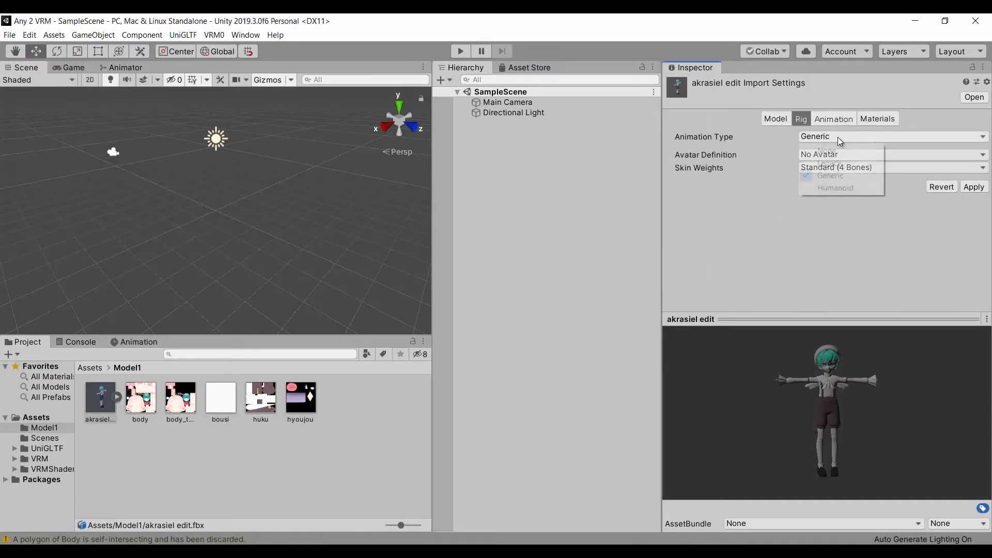
pyautogui.click(835, 188)
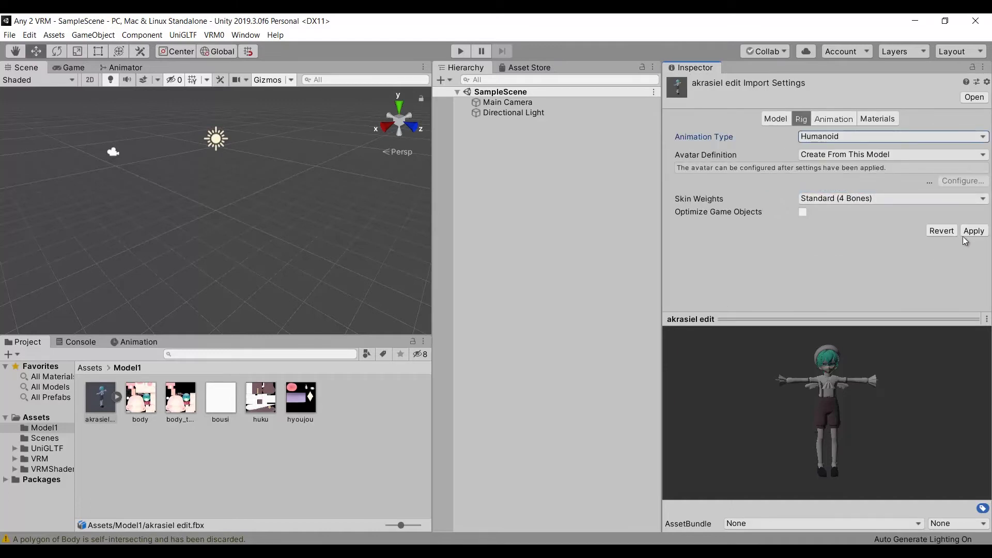
pyautogui.click(974, 231)
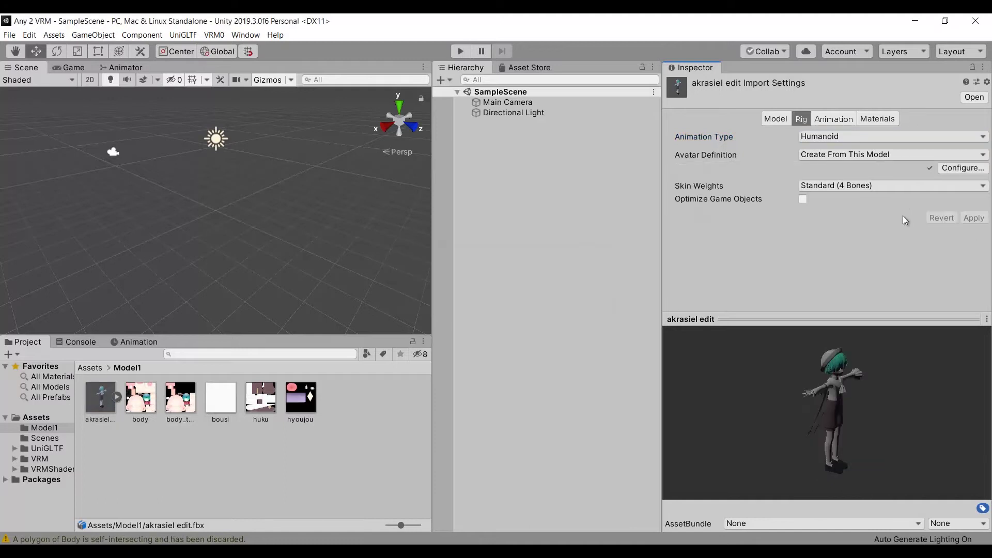
# - Open the avatar bone mapping and clear the Jaw slot in the head mapping
pyautogui.click(956, 168)
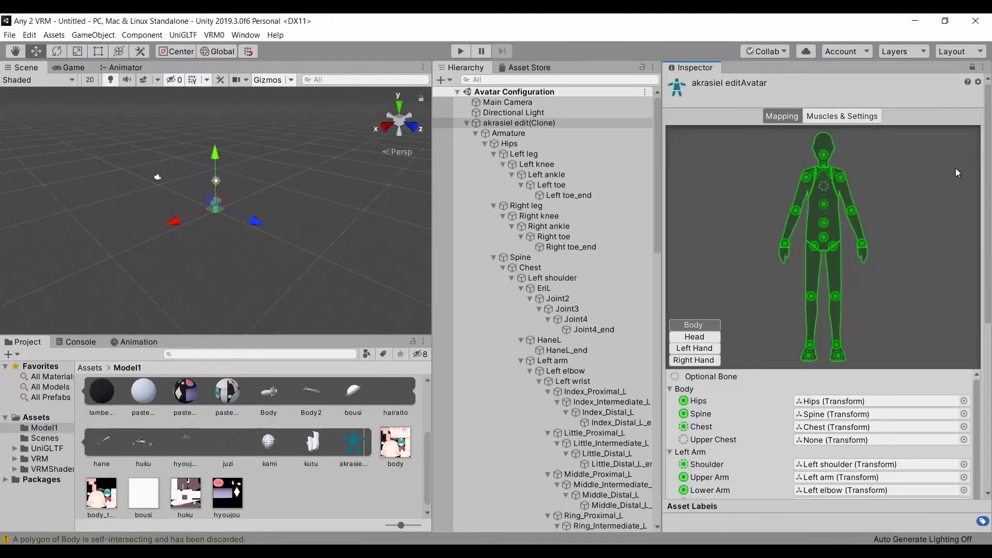
pyautogui.click(810, 356)
pyautogui.click(824, 239)
pyautogui.click(824, 205)
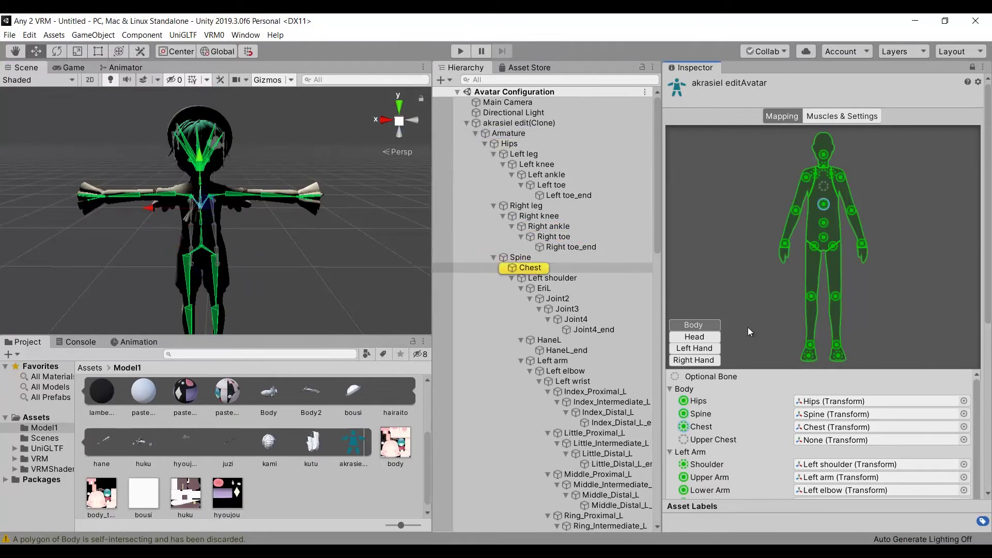
pyautogui.click(707, 337)
pyautogui.click(849, 297)
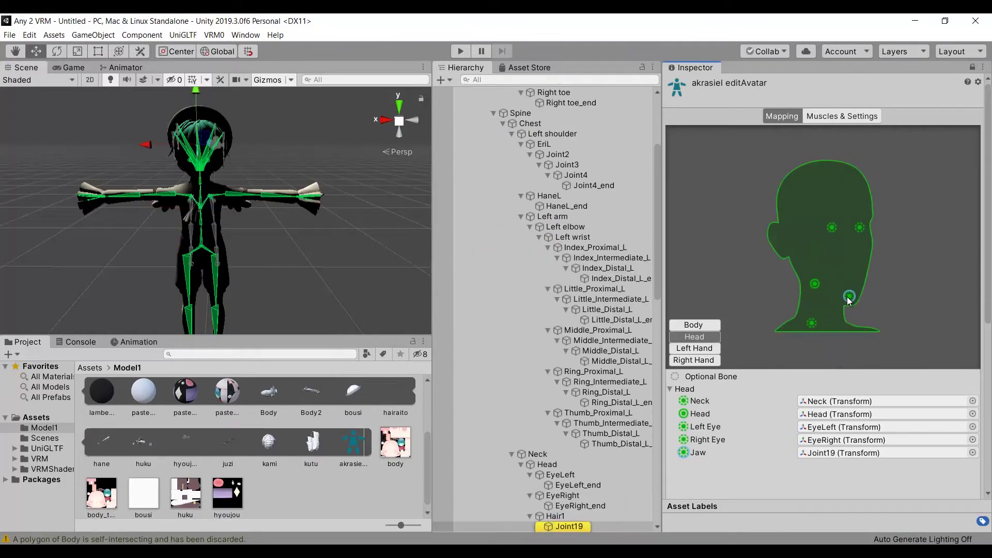
pyautogui.press('Delete')
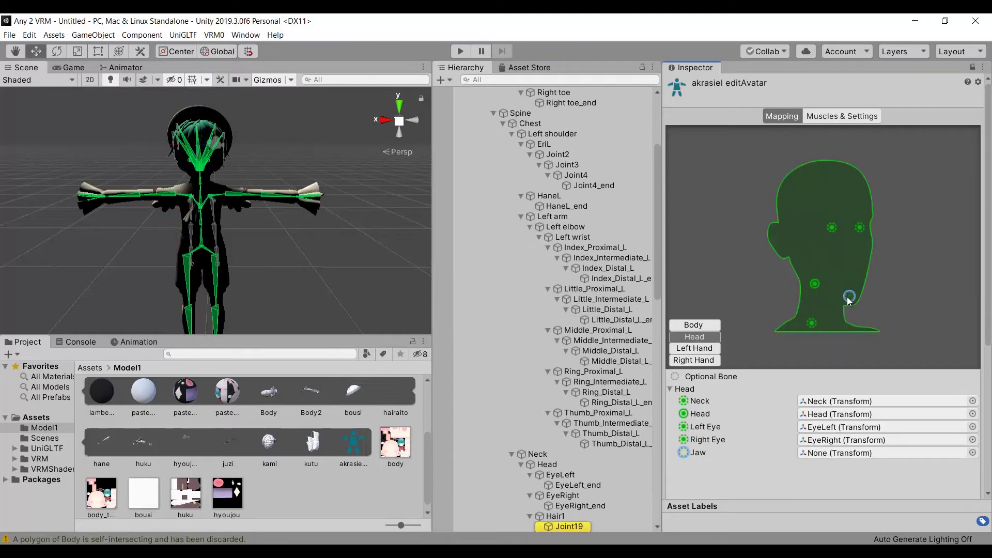
# - Verify which bones are assigned to the Left Eye and Right Eye
pyautogui.click(860, 230)
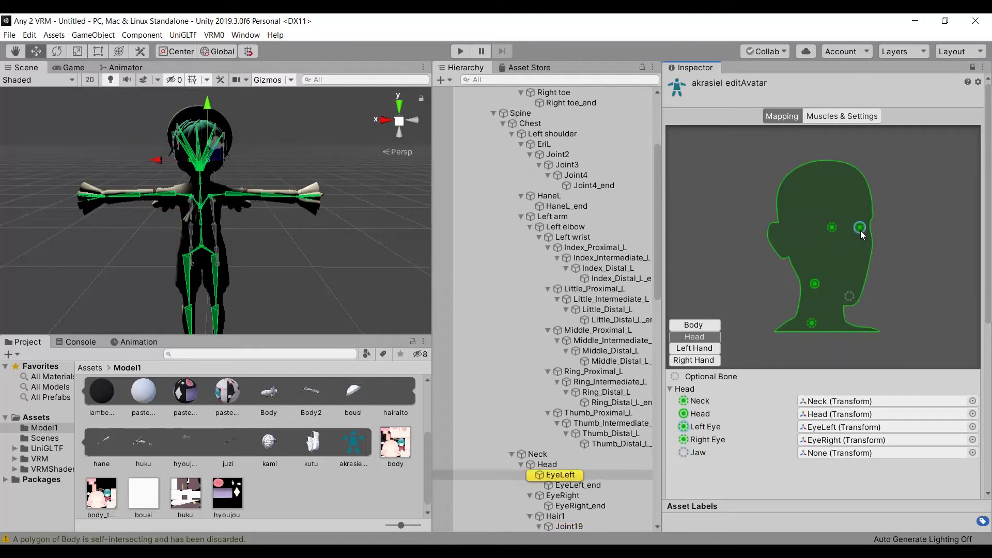
pyautogui.click(833, 229)
pyautogui.scroll(-3, 589, 357)
pyautogui.click(575, 361)
pyautogui.moveTo(157, 161); pyautogui.dragTo(214, 160)
pyautogui.scroll(10, 258, 144)
pyautogui.moveTo(310, 104); pyautogui.dragTo(253, 209, button='middle')
pyautogui.click(833, 227)
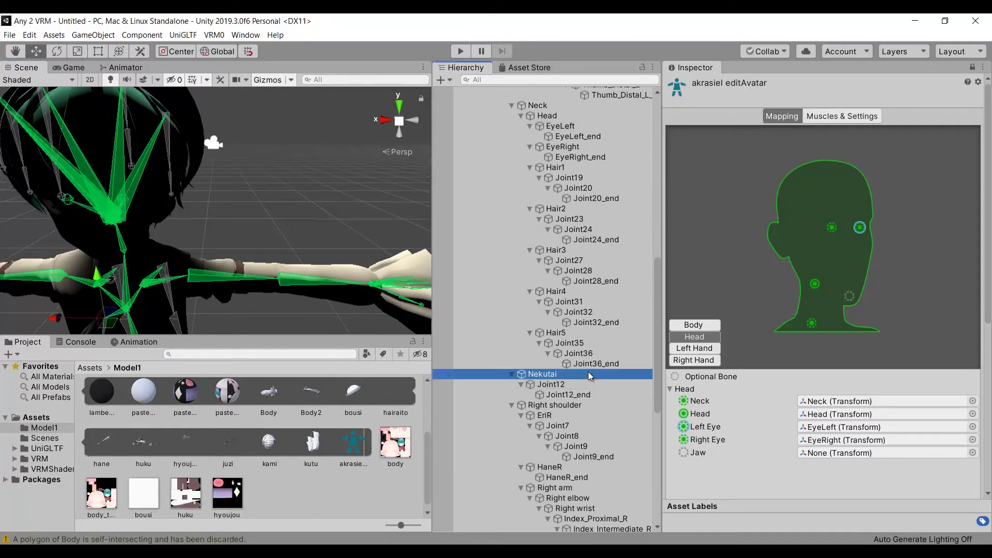
# - Review the leg, knee, ankle and toe bone mappings, then finish with Done
pyautogui.click(696, 349)
pyautogui.click(695, 325)
pyautogui.click(838, 356)
pyautogui.click(837, 345)
pyautogui.click(836, 296)
pyautogui.click(833, 247)
pyautogui.click(815, 246)
pyautogui.scroll(-5, 879, 362)
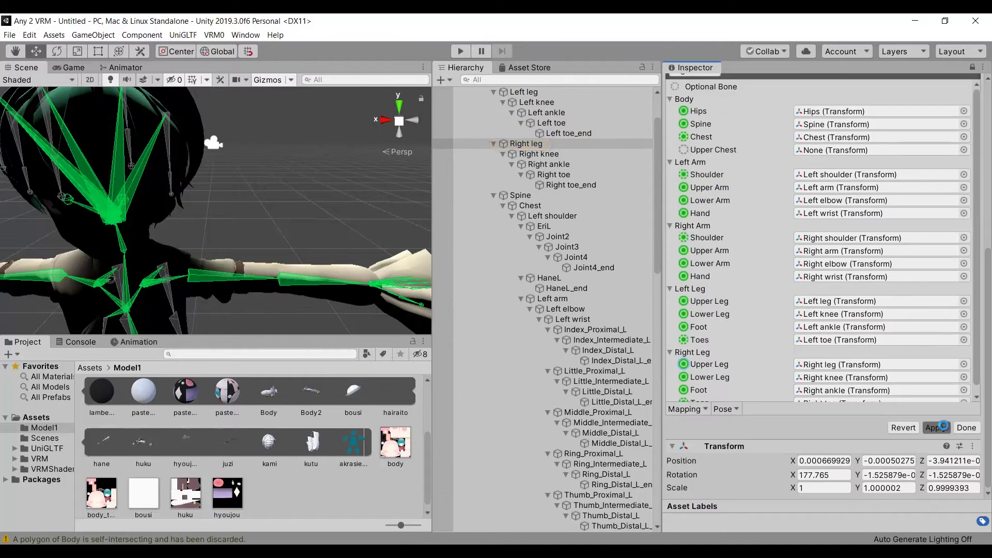
pyautogui.click(966, 428)
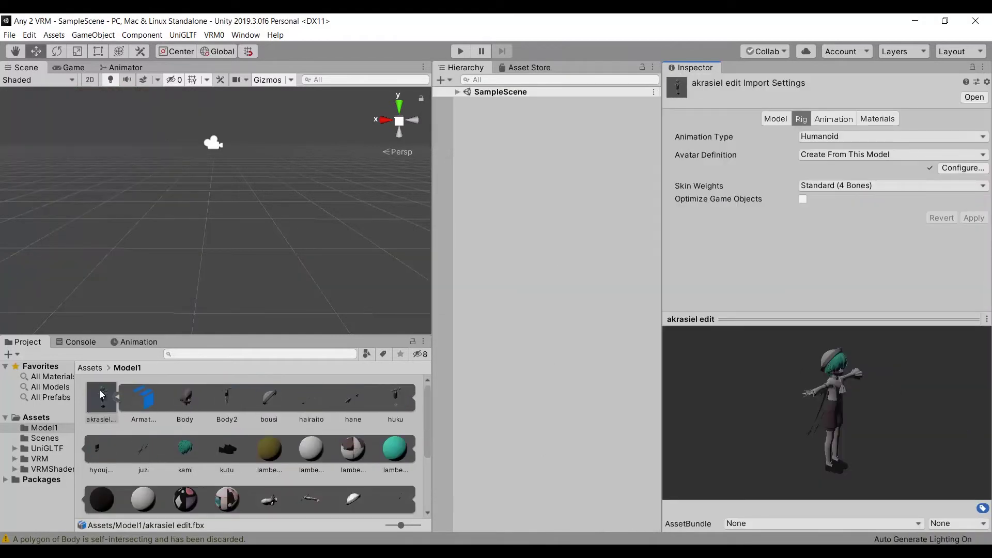
# - Collapse the model's sub-assets and drag akrasiel edit into SampleScene
pyautogui.click(120, 398)
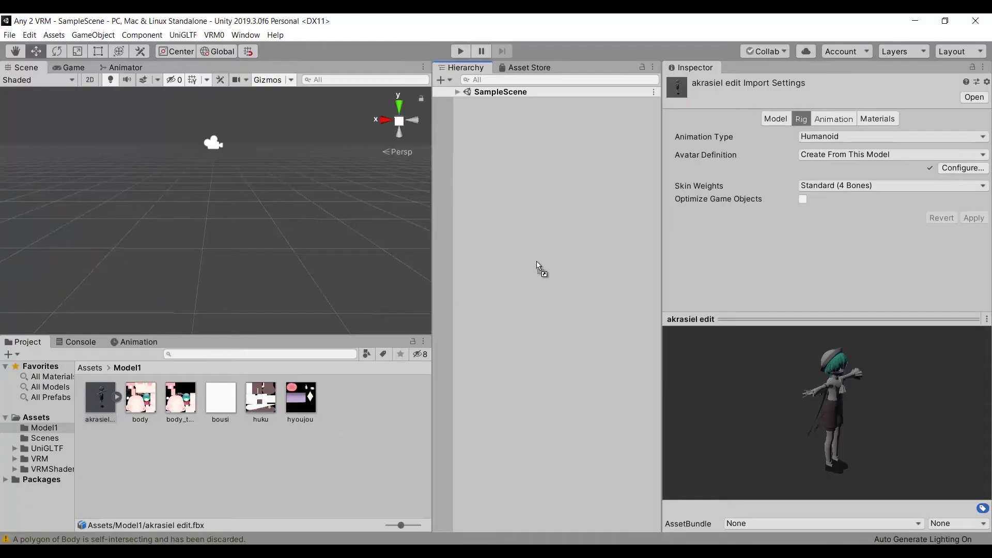
pyautogui.moveTo(536, 261); pyautogui.dragTo(536, 262)
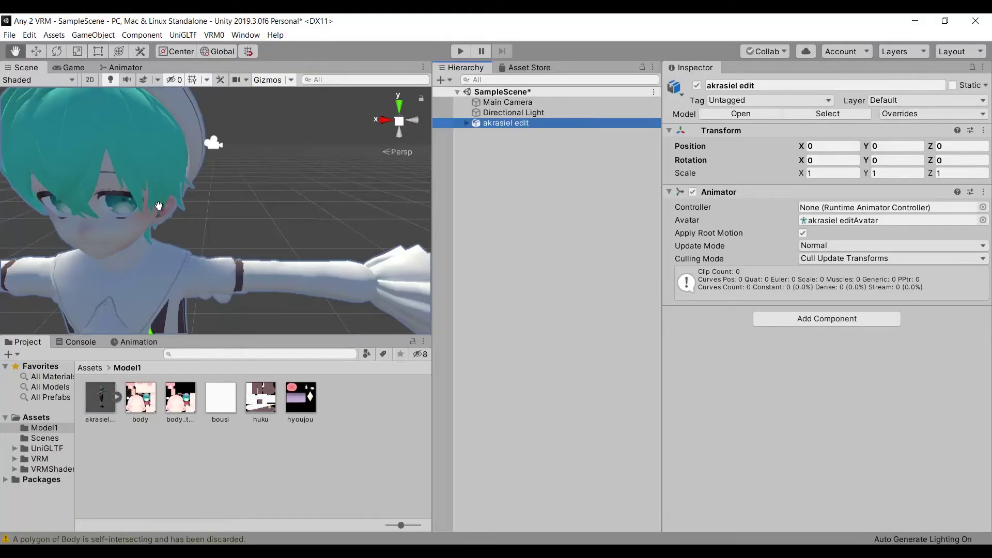
# - Pan, zoom and orbit around the placed model, then check it in the Game view
pyautogui.moveTo(158, 206); pyautogui.dragTo(261, 62, button='middle')
pyautogui.moveTo(282, 238); pyautogui.dragTo(235, 209, button='middle')
pyautogui.scroll(-6, 244, 160)
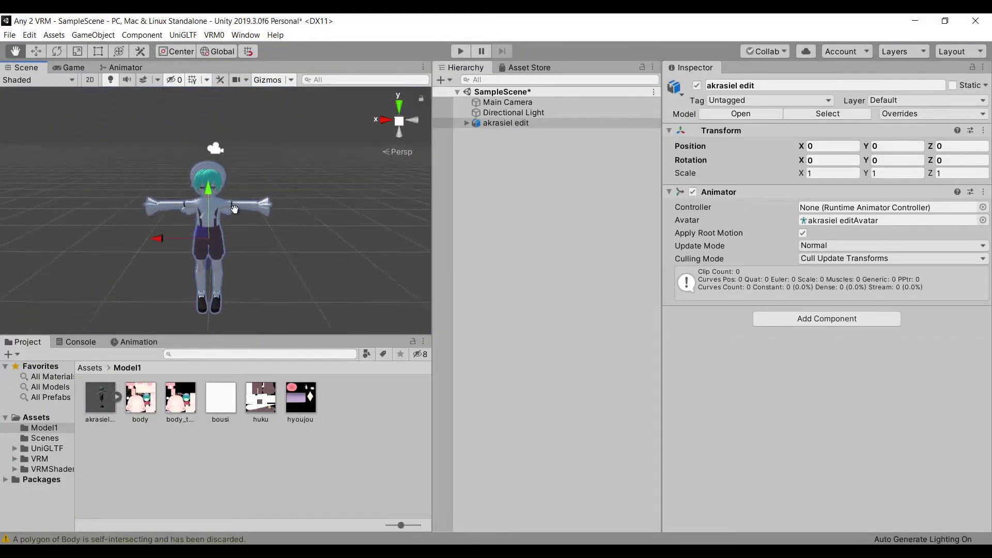
pyautogui.scroll(5, 234, 209)
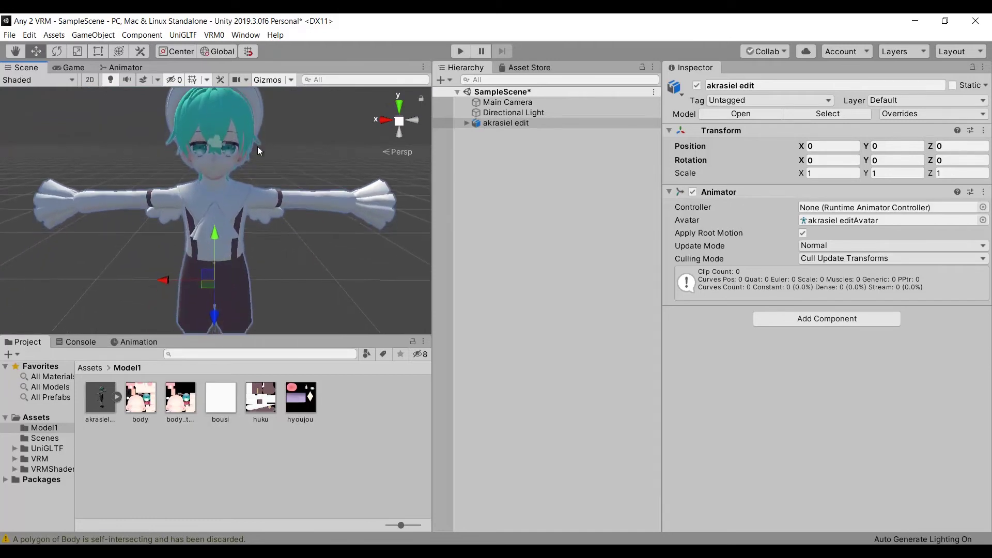
pyautogui.keyDown('alt'); pyautogui.moveTo(203, 194); pyautogui.dragTo(134, 176); pyautogui.keyUp('alt')
pyautogui.moveTo(249, 174); pyautogui.dragTo(257, 200)
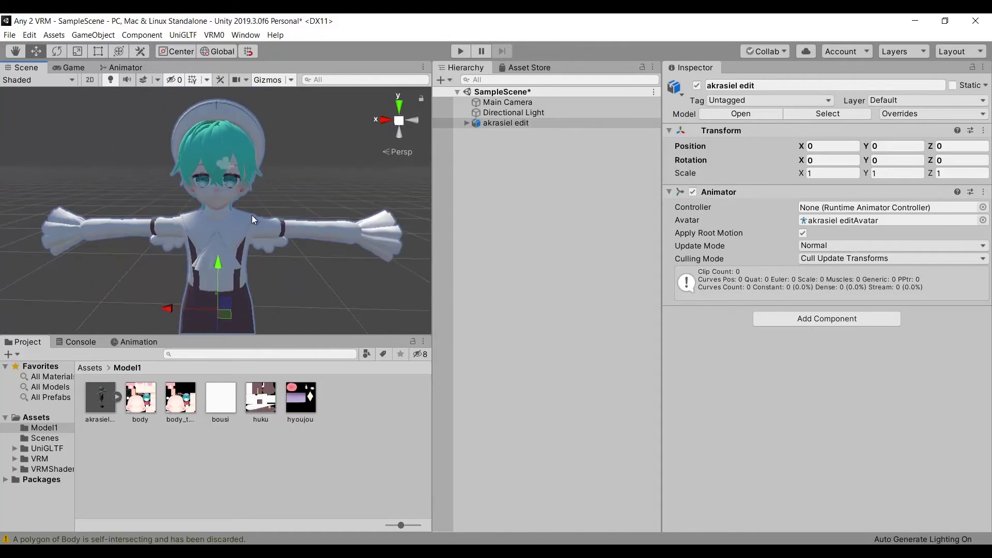
pyautogui.click(348, 207)
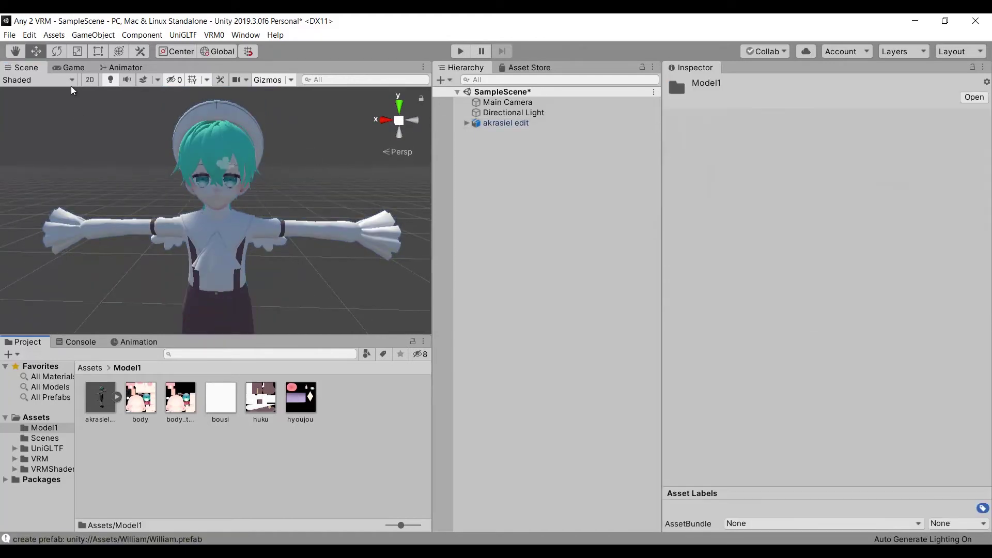
pyautogui.click(72, 68)
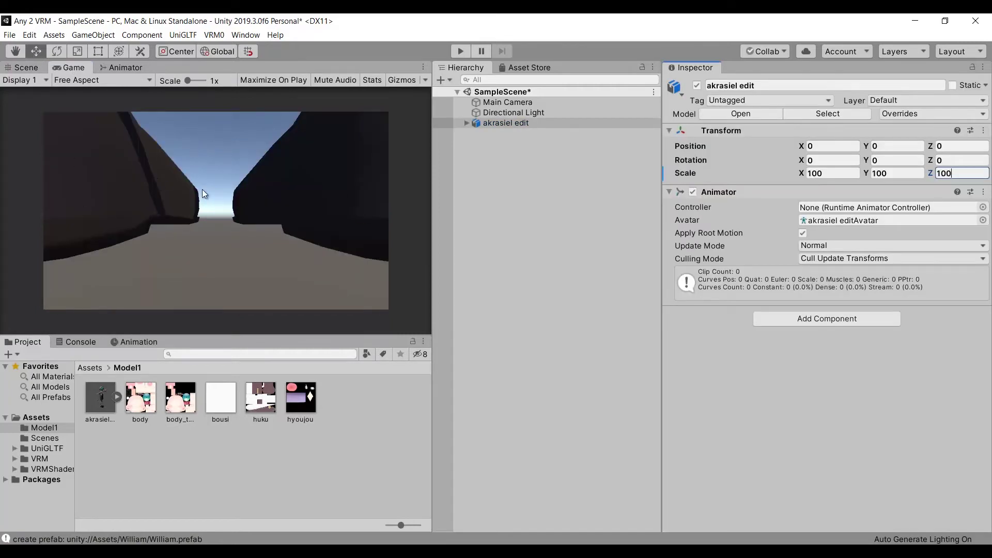
# - Inspect the Armature transform, frame akrasiel edit, and open the VRM0 menu
pyautogui.click(466, 124)
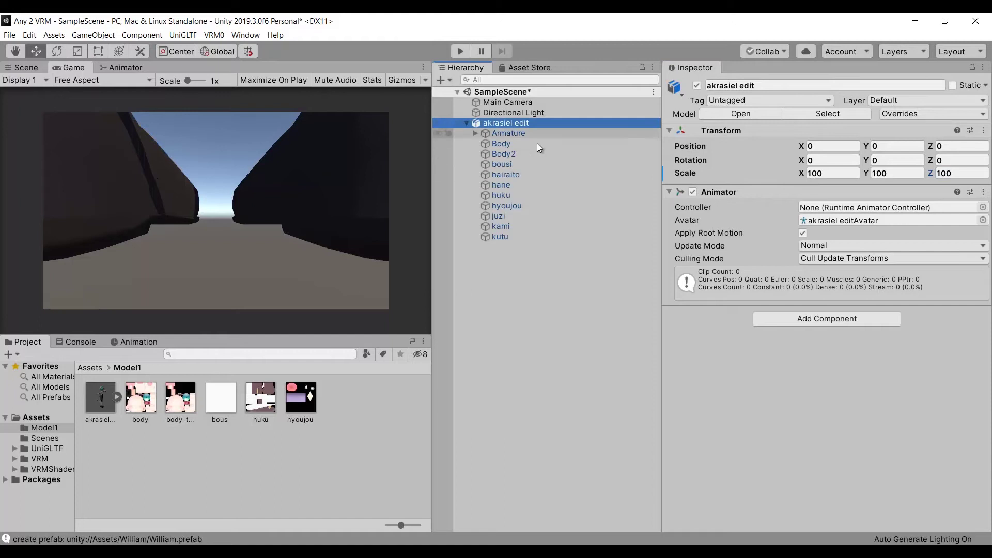
pyautogui.click(537, 132)
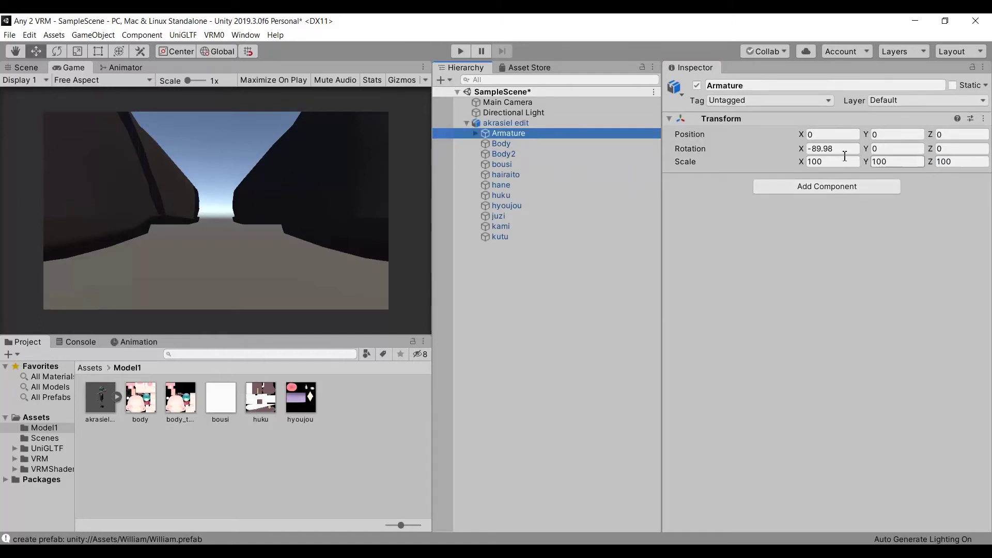
pyautogui.doubleClick(579, 126)
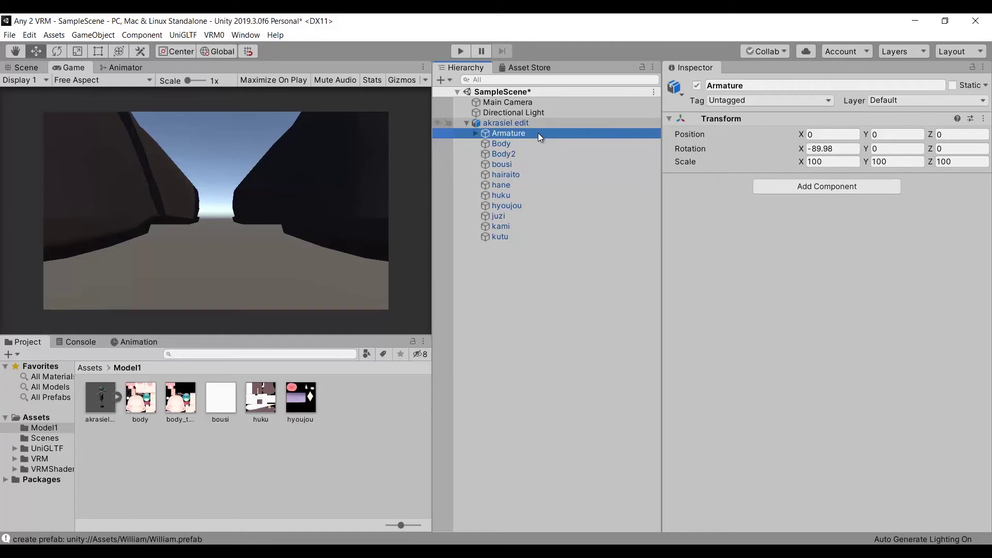
pyautogui.click(223, 39)
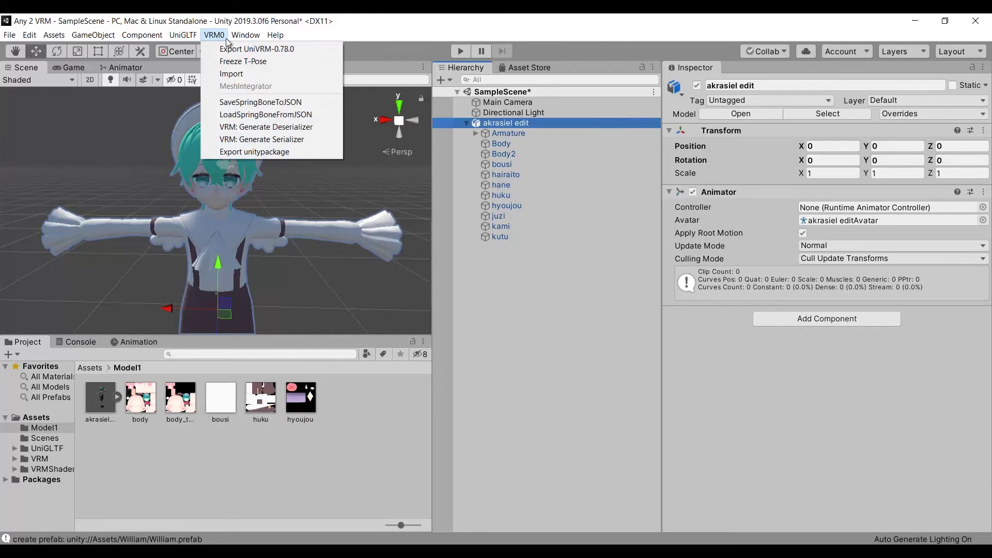
# - Start Export UniVRM with Title Akrasiel and Version 1
pyautogui.click(222, 49)
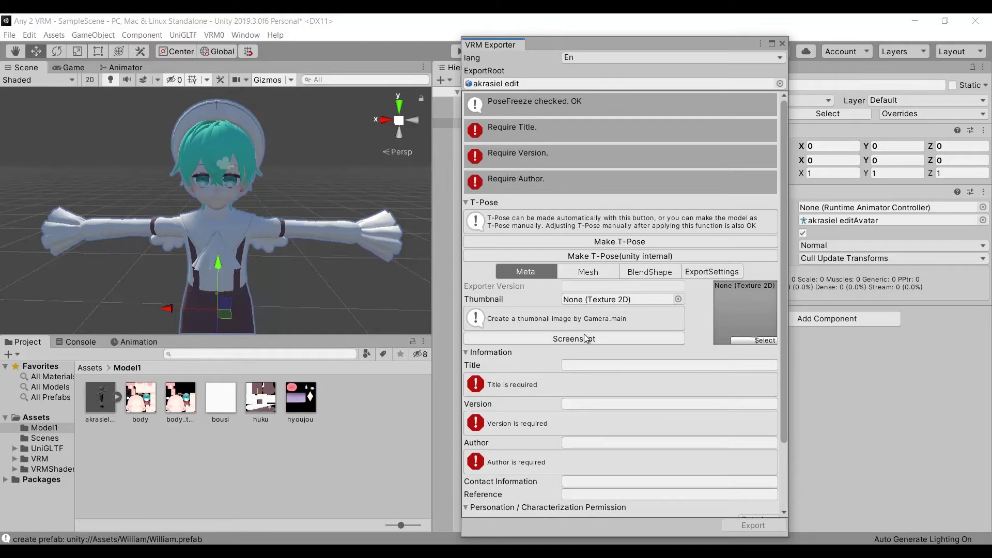
pyautogui.click(584, 366)
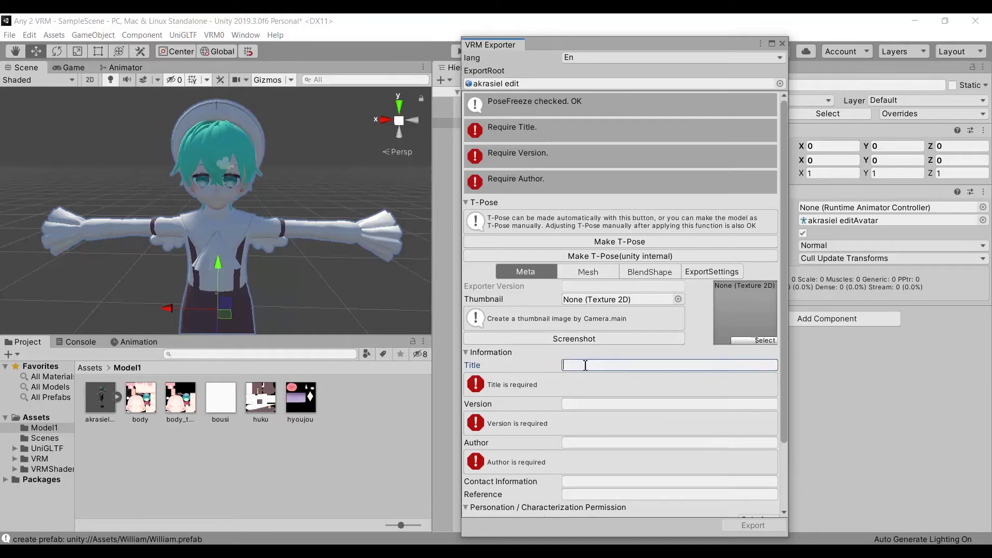
pyautogui.write('Akrasiel')
pyautogui.press('Tab')
pyautogui.write('1')
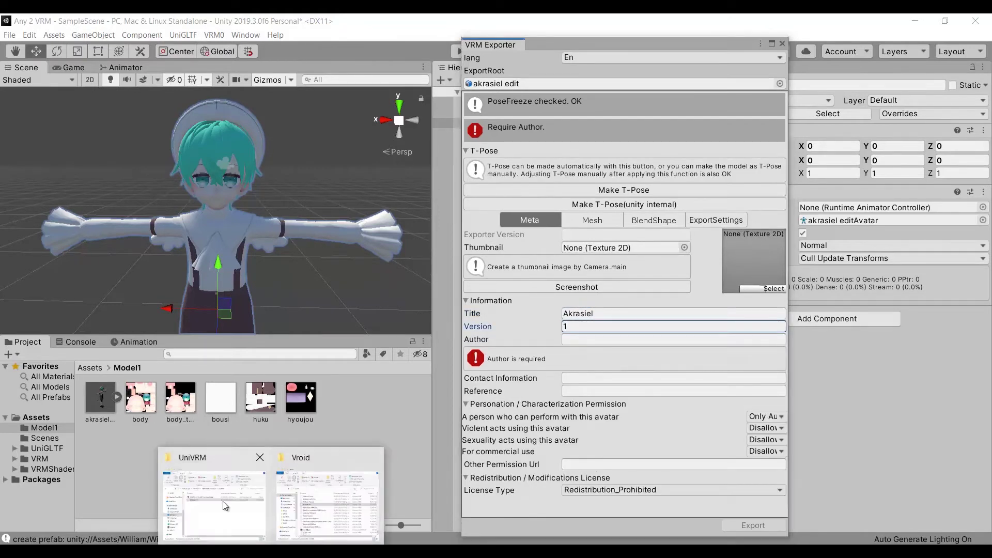
# - Copy the creator's handle from the model's README into the Author field
pyautogui.click(223, 504)
pyautogui.doubleClick(625, 312)
pyautogui.scroll(-12, 501, 280)
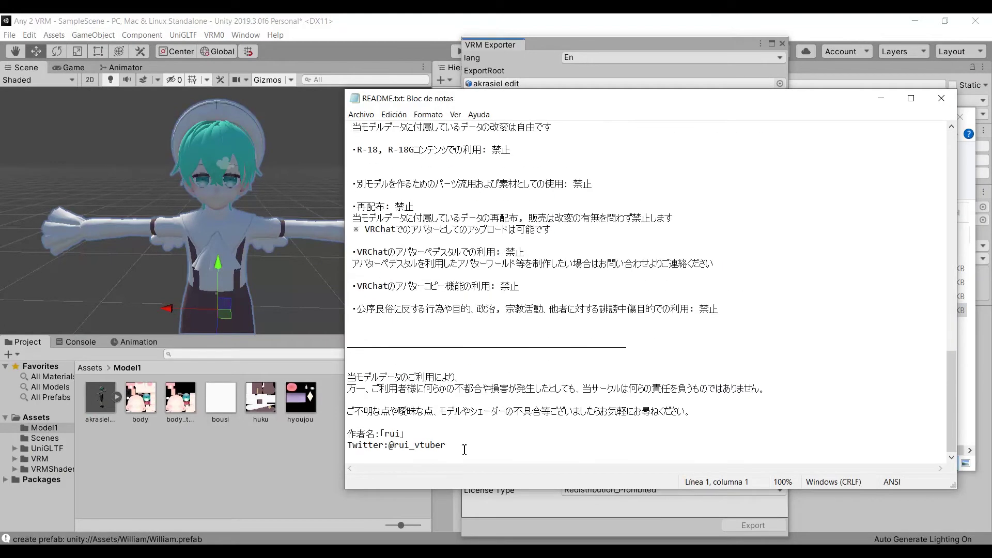
pyautogui.moveTo(448, 446); pyautogui.dragTo(393, 446)
pyautogui.hotkey('ctrl', 'c')
pyautogui.click(584, 47)
pyautogui.click(607, 337)
pyautogui.hotkey('ctrl', 'v')
# - Review the export settings and save akrasiel edit.vrm to the desktop
pyautogui.click(590, 196)
pyautogui.click(696, 194)
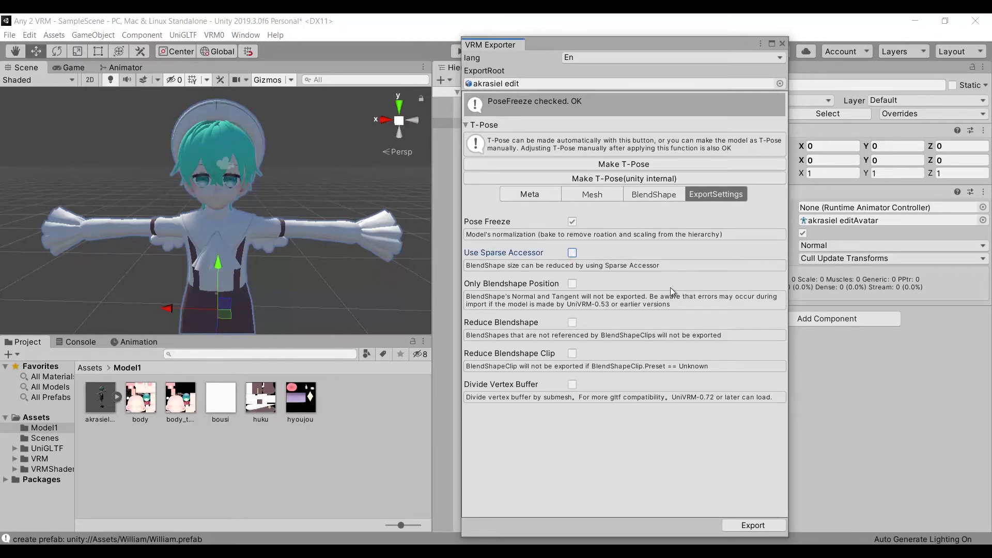
pyautogui.click(771, 531)
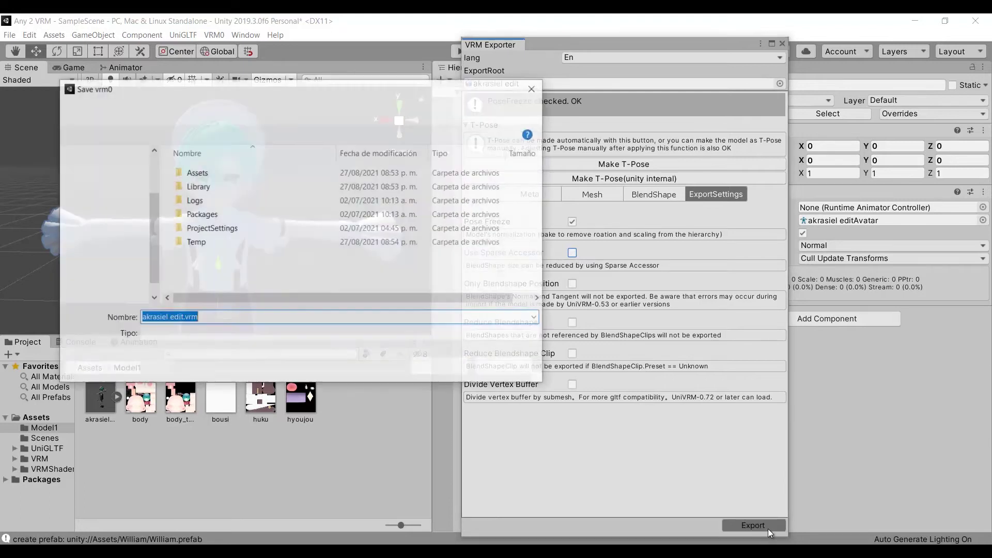
pyautogui.click(107, 245)
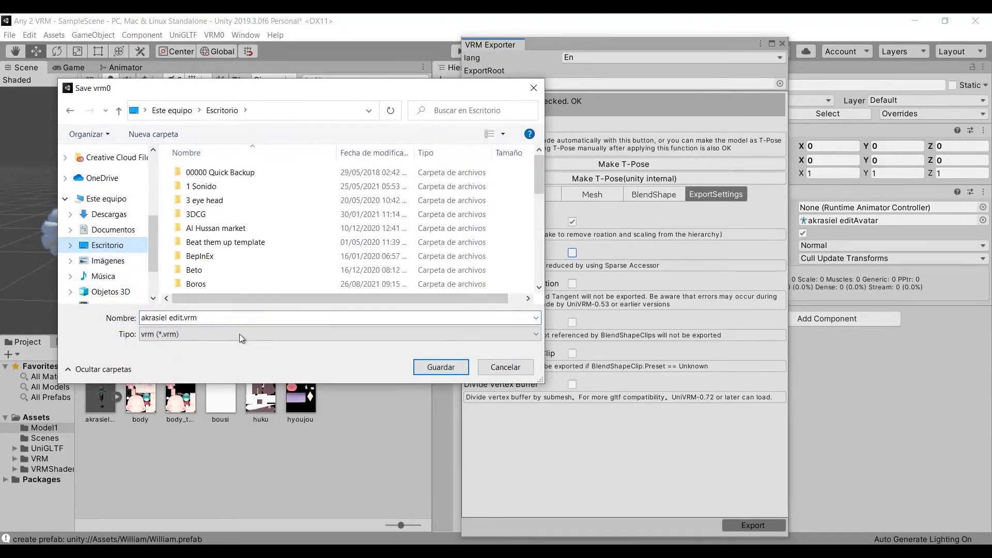
pyautogui.click(441, 367)
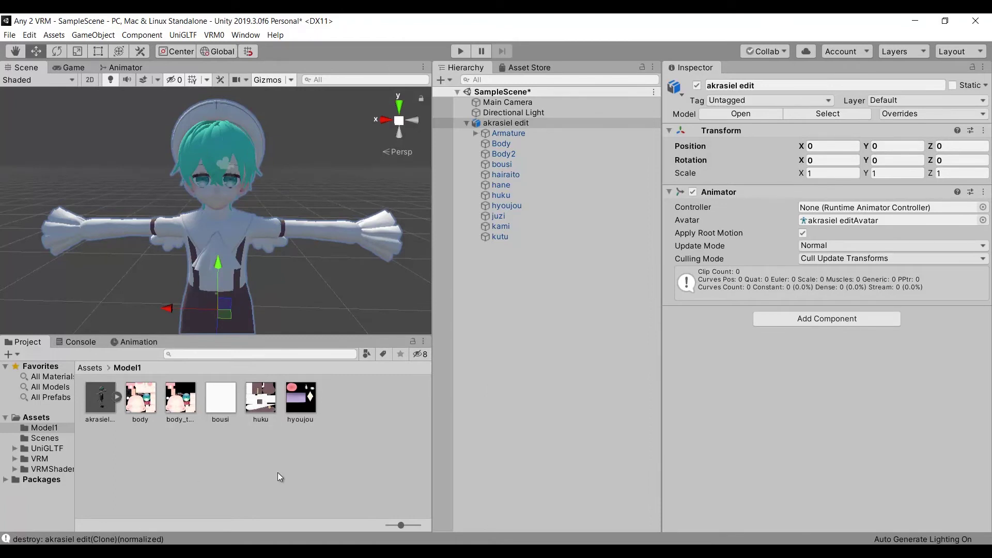
# - Drag akrasiel edit.vrm from the desktop into the Model1 folder
pyautogui.click(97, 368)
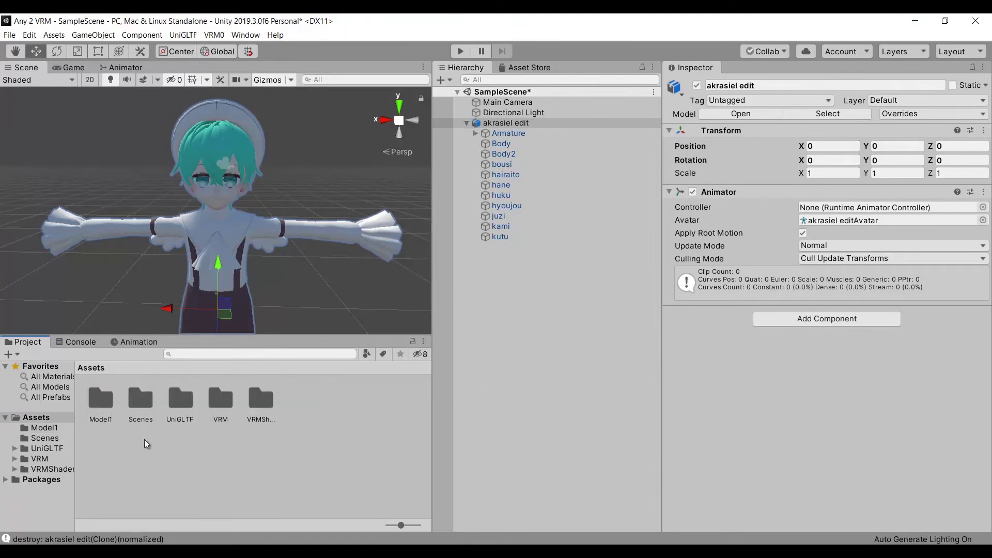
pyautogui.doubleClick(89, 413)
pyautogui.click(280, 550)
pyautogui.click(537, 344)
pyautogui.scroll(-3, 696, 268)
pyautogui.moveTo(695, 267); pyautogui.dragTo(364, 443)
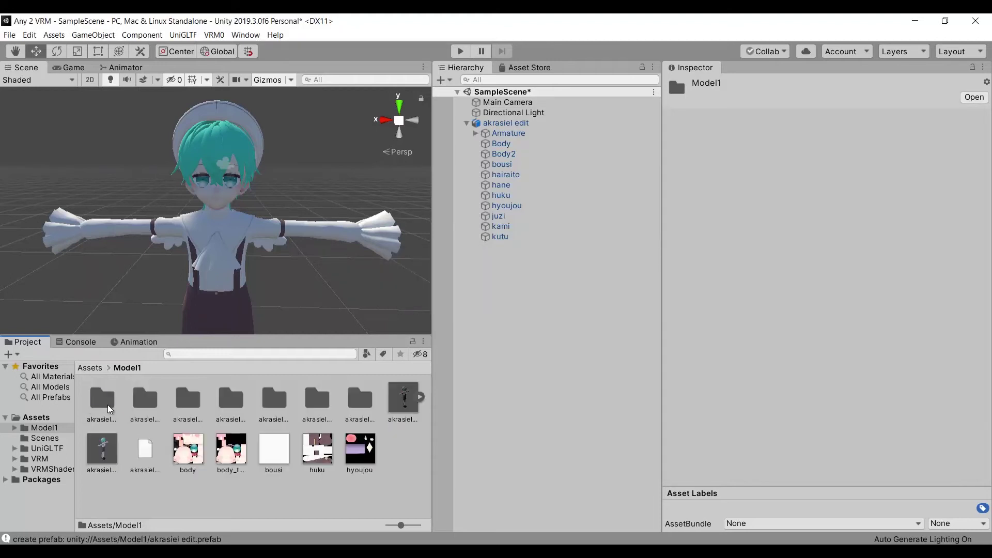
# - Browse the generated akrasiel asset folders, including Meshes and Textures
pyautogui.click(183, 397)
pyautogui.click(243, 395)
pyautogui.click(282, 396)
pyautogui.click(323, 402)
pyautogui.click(360, 398)
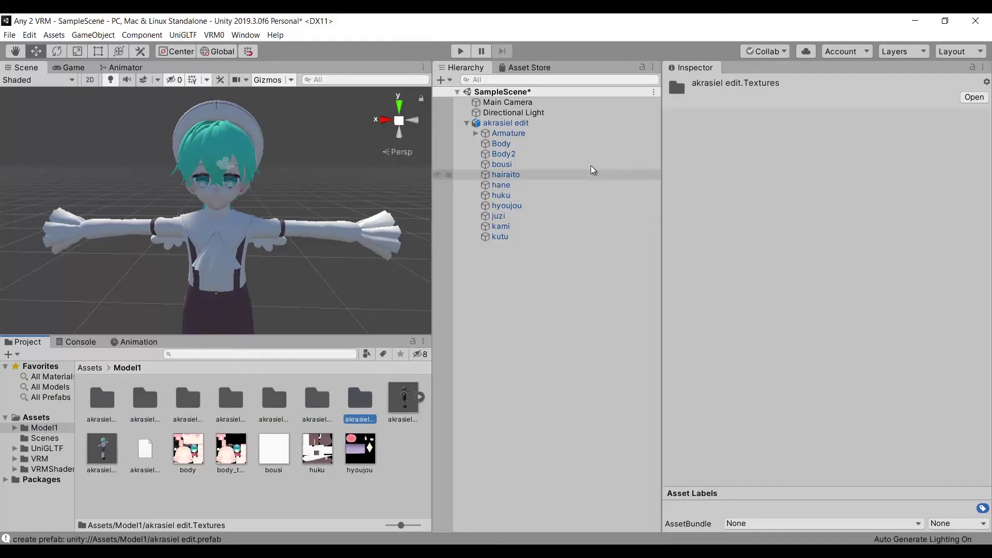
# - Delete the old akrasiel edit model and place the imported VRM prefab in the scene
pyautogui.click(553, 124)
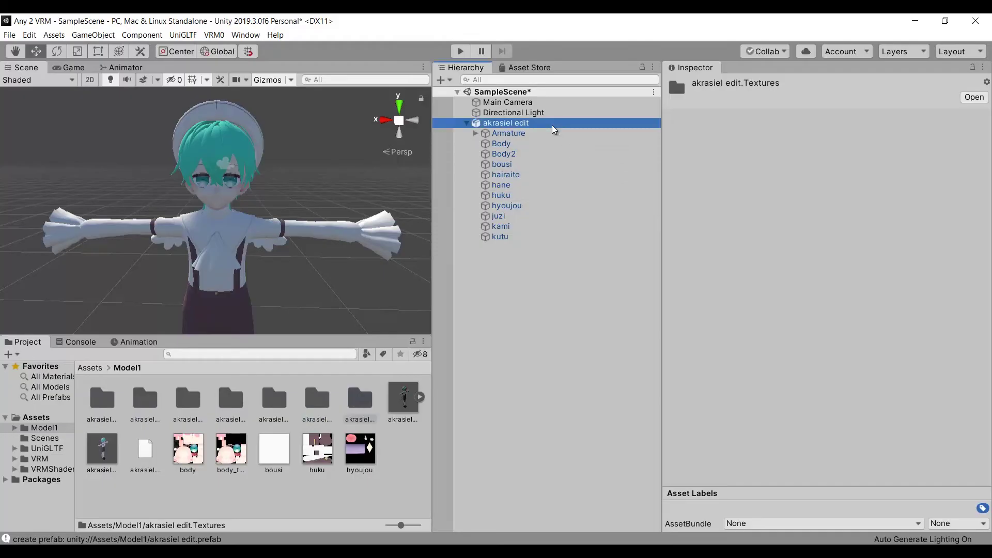
pyautogui.press('Delete')
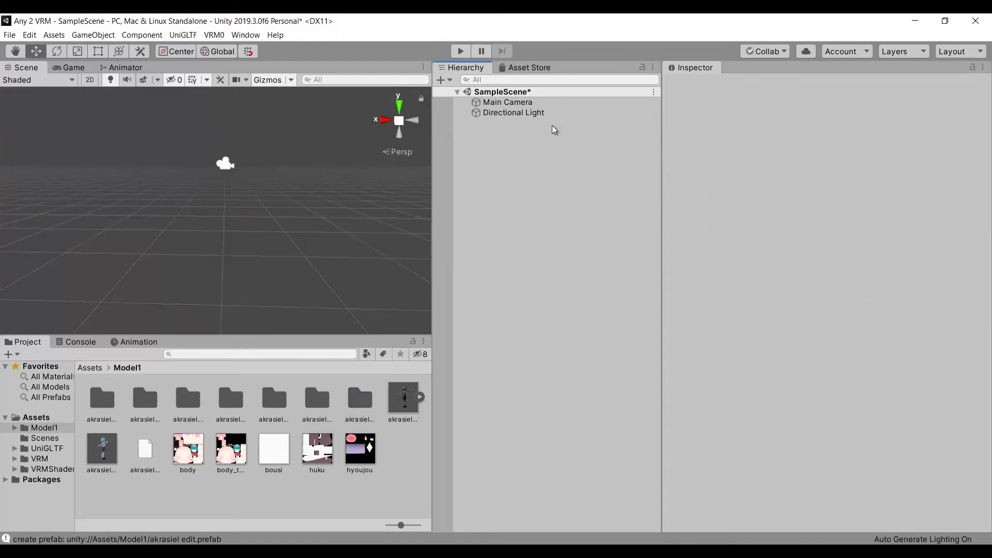
pyautogui.click(103, 449)
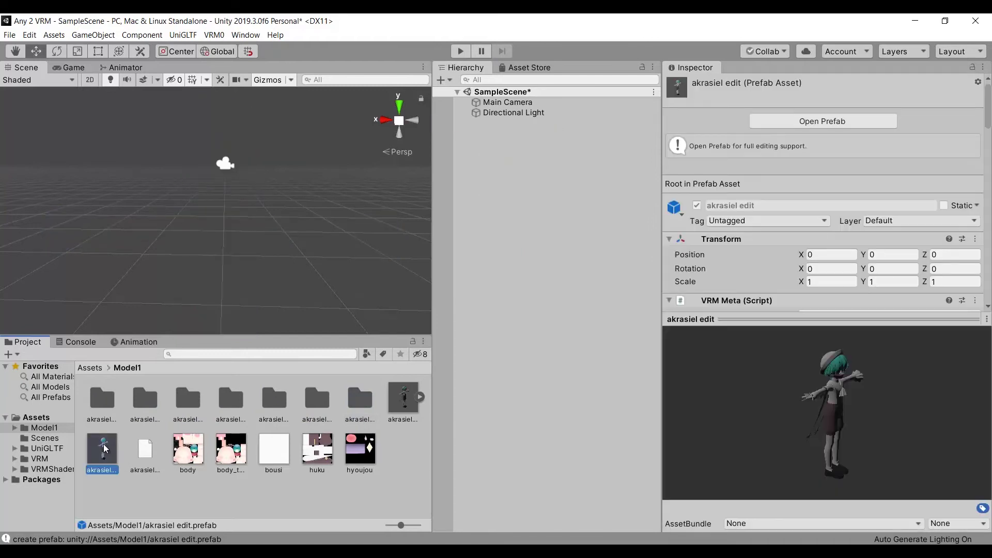
pyautogui.moveTo(103, 449); pyautogui.dragTo(516, 277)
# - Inspect the prefab's VRM components and open the akrasiel edit.Materials folder
pyautogui.click(413, 398)
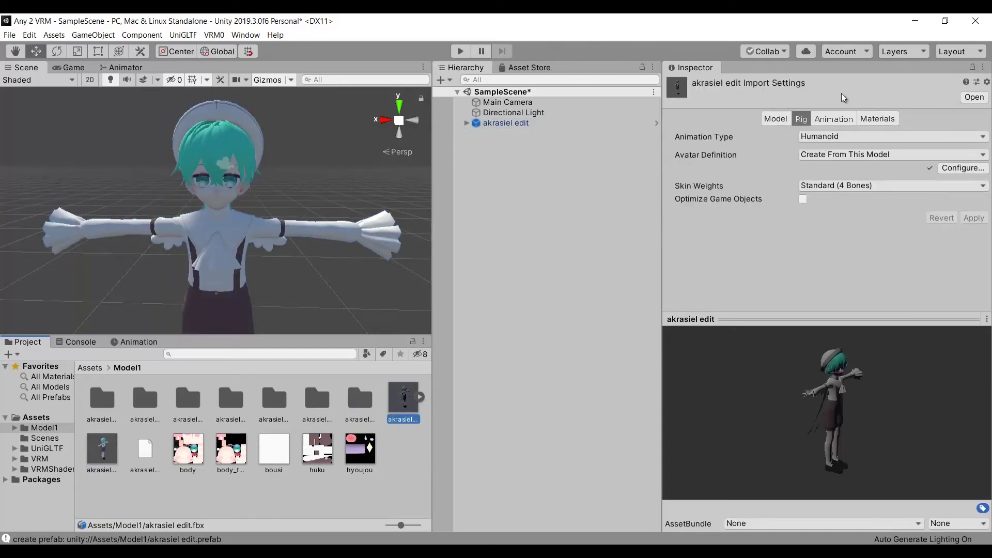
pyautogui.click(102, 449)
pyautogui.scroll(-5, 739, 192)
pyautogui.scroll(-7, 739, 193)
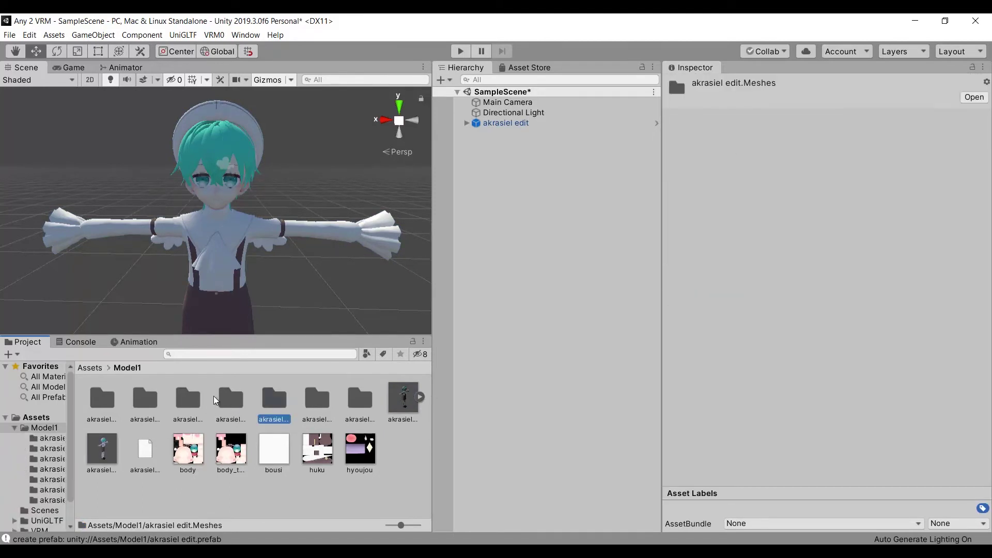
pyautogui.doubleClick(228, 400)
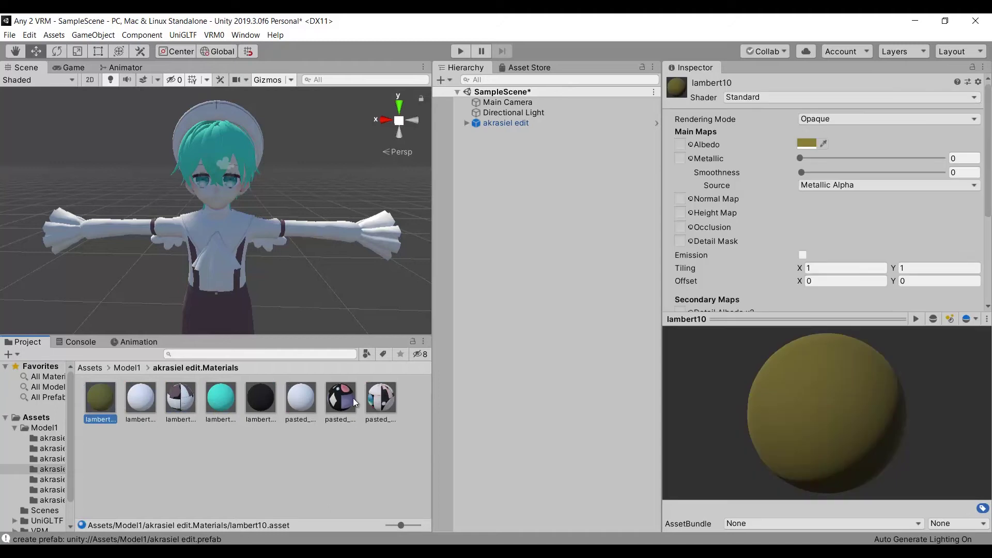
# - Switch all eight materials to the VRM MToon shader with Shading Toony 0
pyautogui.keyDown('shift'); pyautogui.click(381, 398); pyautogui.keyUp('shift')
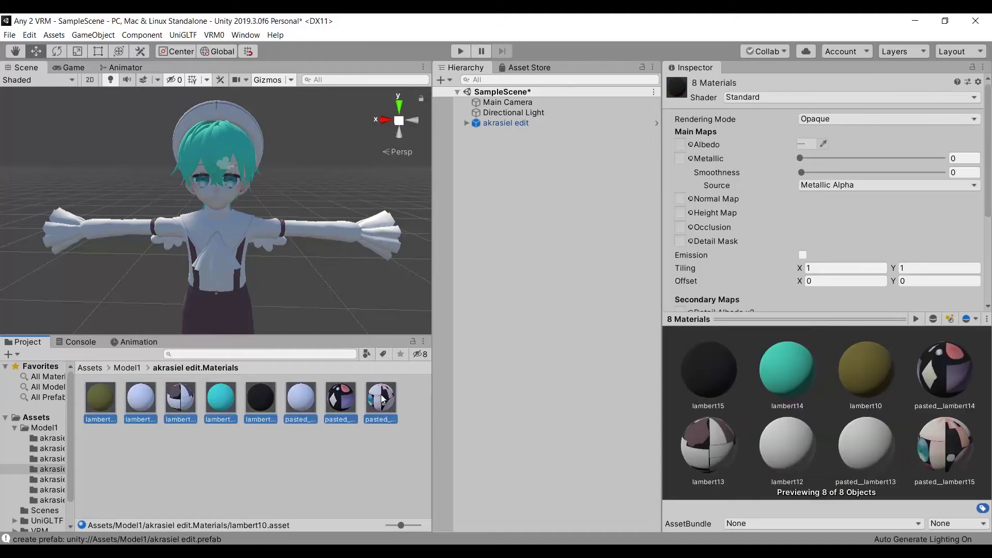
pyautogui.click(911, 99)
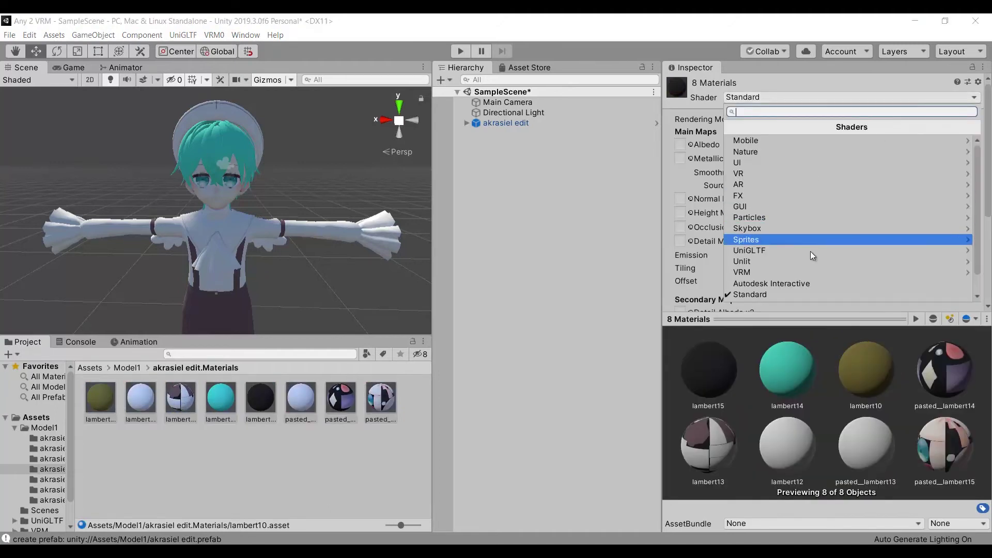
pyautogui.click(802, 269)
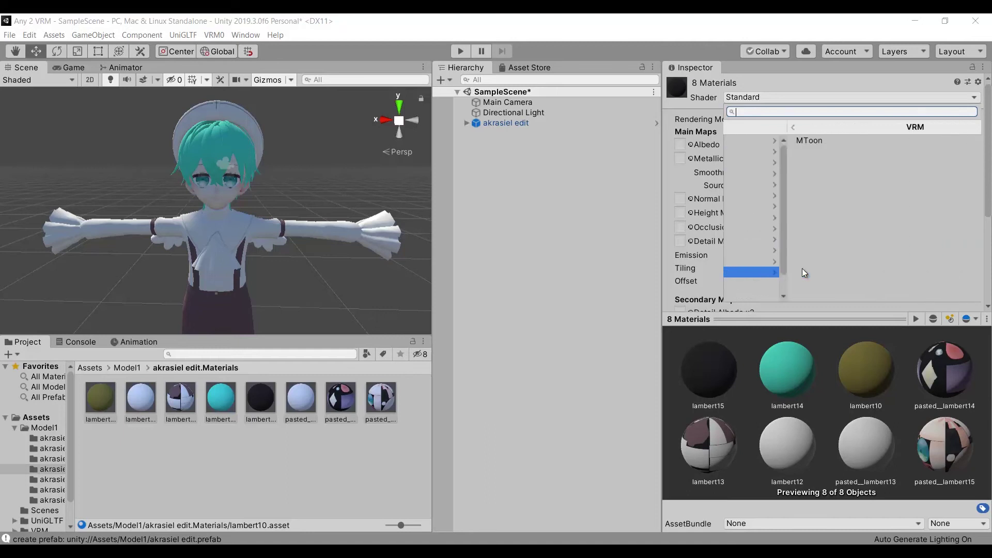
pyautogui.click(807, 143)
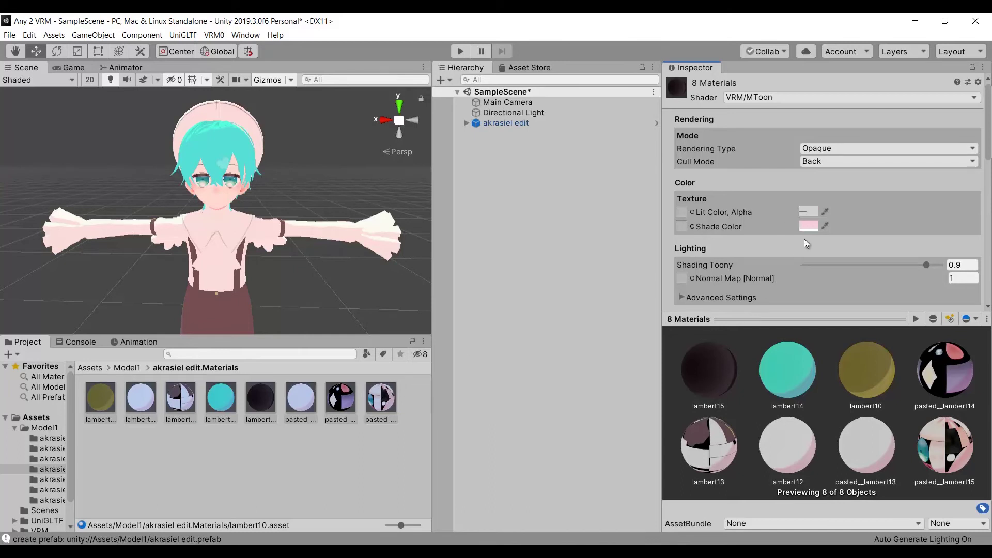
pyautogui.moveTo(876, 265); pyautogui.dragTo(606, 271)
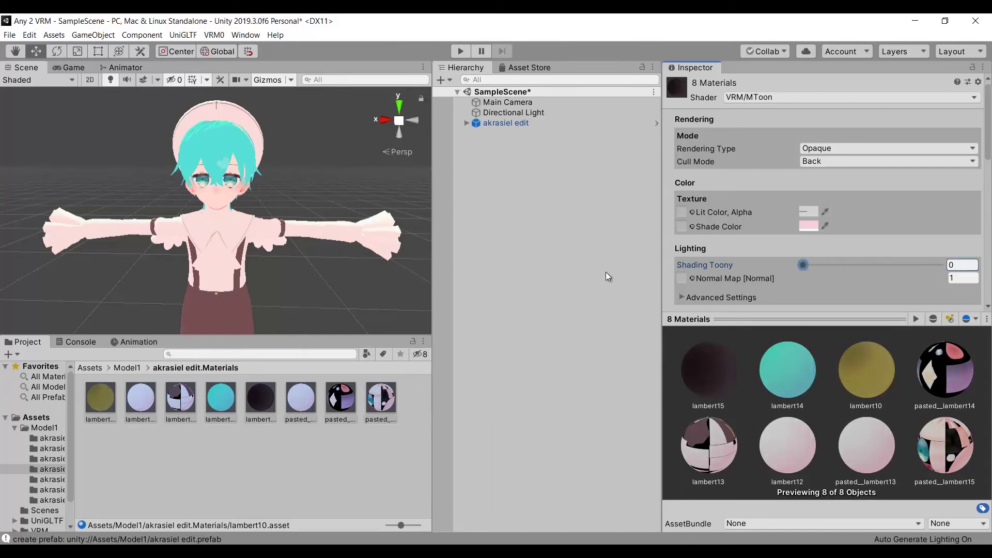
# - Set Outline Width Mode to WorldCoordinates and view the outlined character
pyautogui.scroll(-5, 852, 246)
pyautogui.click(820, 245)
pyautogui.click(832, 276)
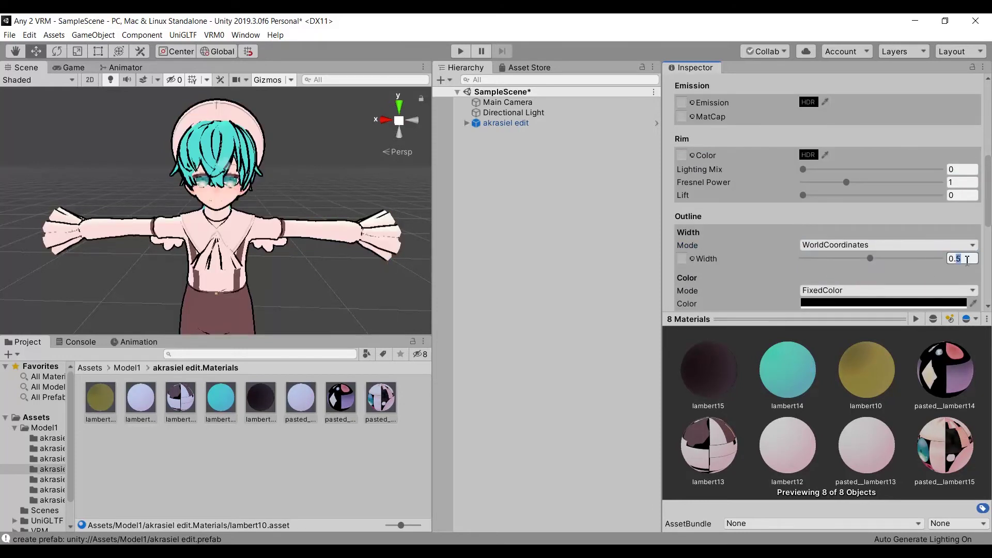
pyautogui.moveTo(298, 233); pyautogui.dragTo(391, 178, button='middle')
pyautogui.keyDown('alt'); pyautogui.moveTo(180, 226); pyautogui.dragTo(320, 204); pyautogui.keyUp('alt')
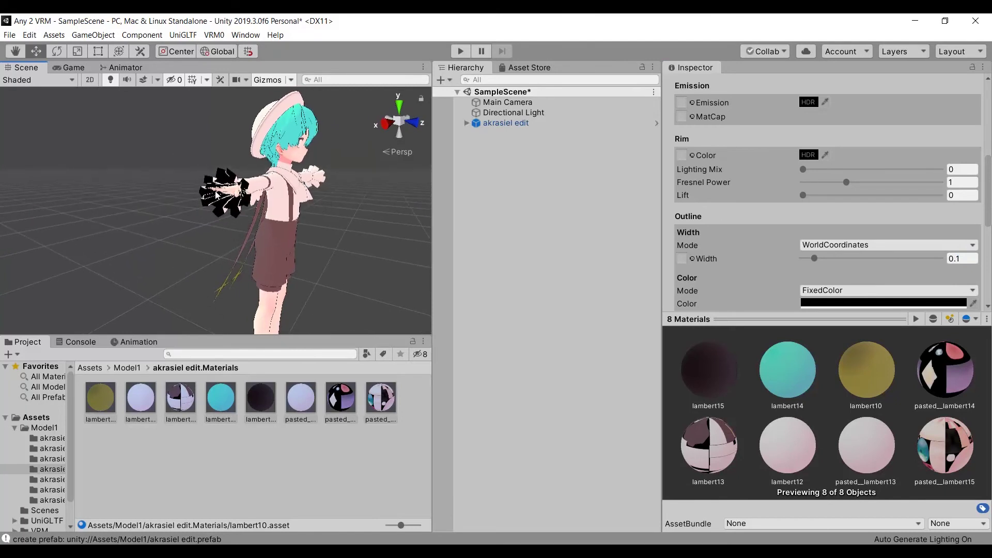
# - Set the huku clothing's lambert13 material Cull Mode to Off and check the wings from another angle
pyautogui.click(228, 180)
pyautogui.click(229, 180)
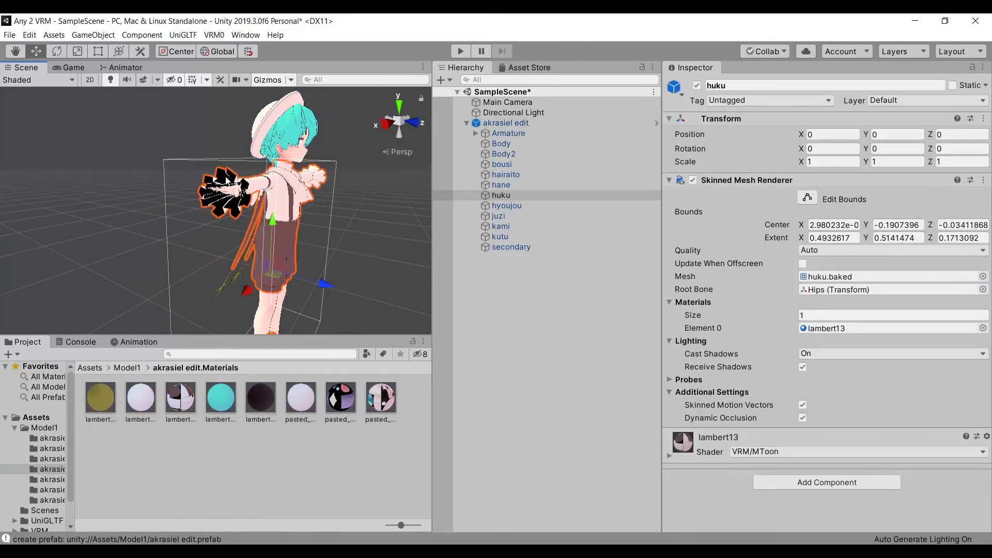
pyautogui.click(670, 454)
pyautogui.scroll(-3, 709, 353)
pyautogui.scroll(-9, 709, 353)
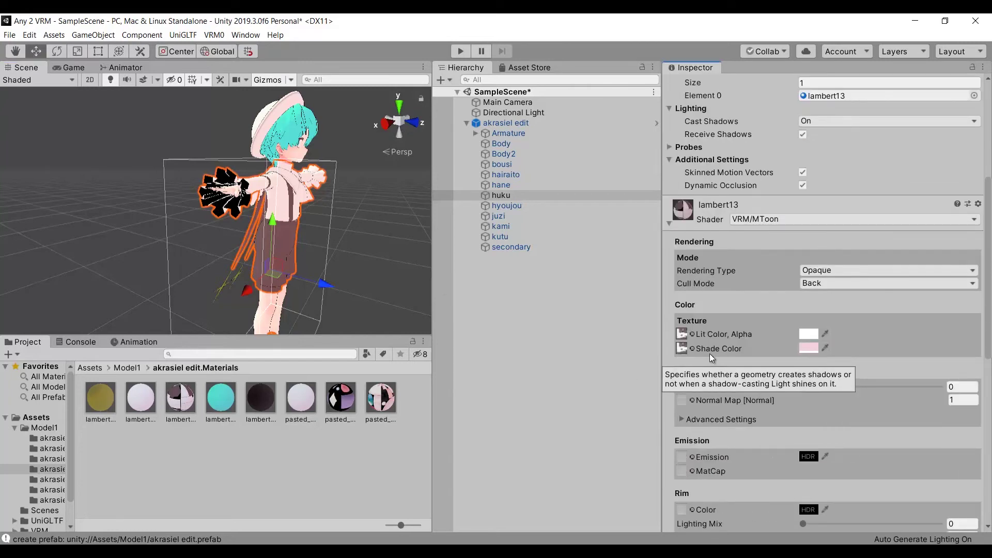
pyautogui.scroll(6, 713, 350)
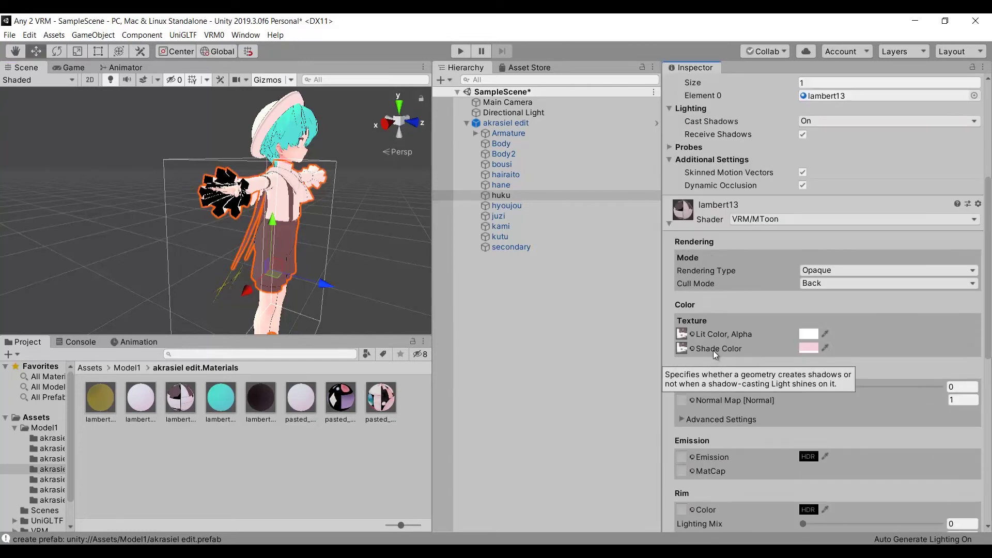
pyautogui.click(815, 285)
pyautogui.click(820, 296)
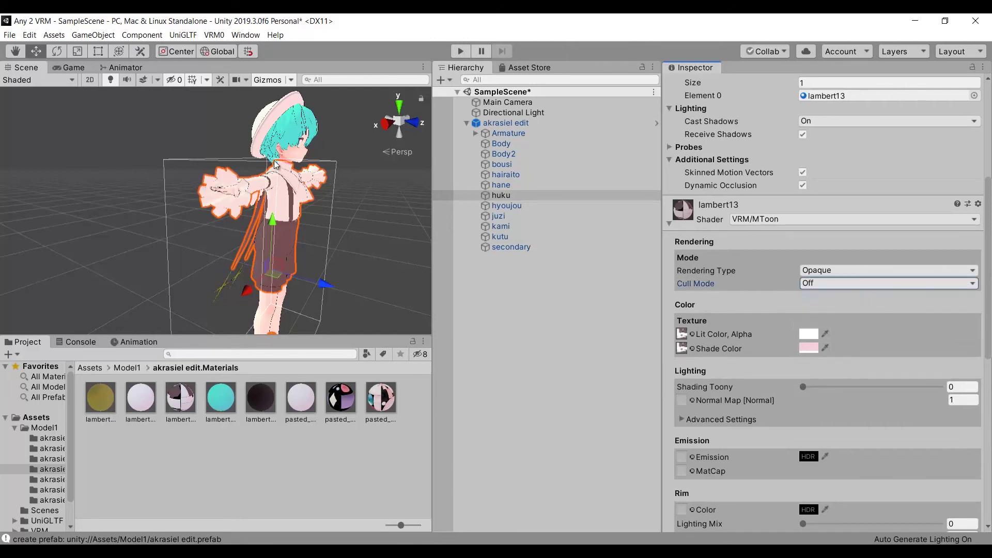
pyautogui.keyDown('alt'); pyautogui.moveTo(253, 243); pyautogui.dragTo(620, 207); pyautogui.keyUp('alt')
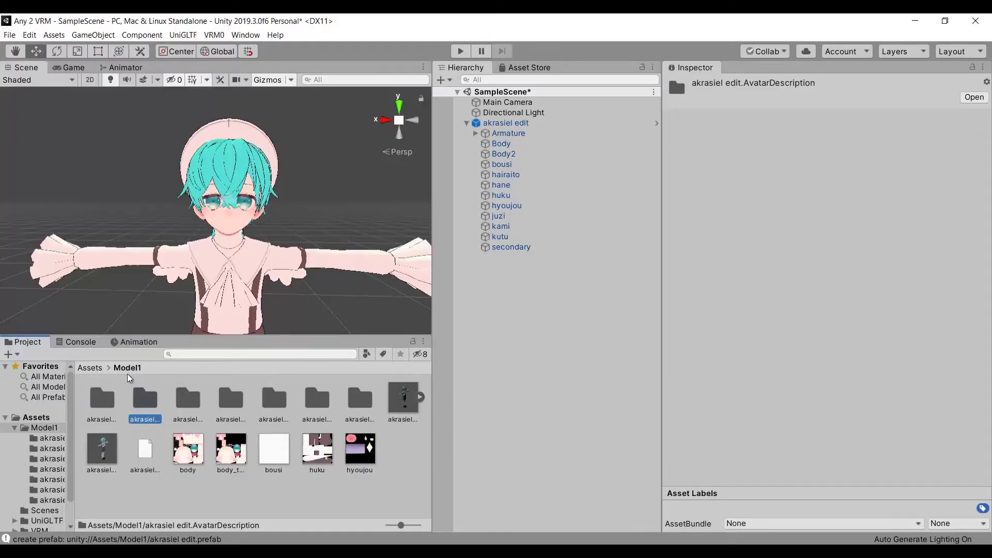
# - Open the akrasiel BlendShape asset from its BlendShapes folder
pyautogui.click(114, 402)
pyautogui.click(138, 400)
pyautogui.doubleClick(187, 399)
pyautogui.click(180, 398)
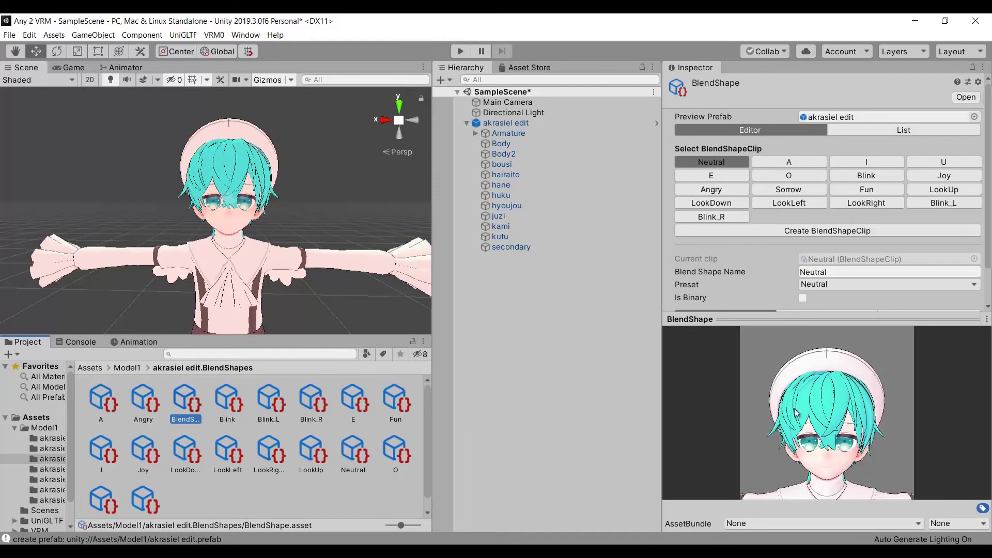
# - Set the A clip's Body 'a' blend shape to 100 and preview the open mouth
pyautogui.click(800, 161)
pyautogui.scroll(-2, 712, 293)
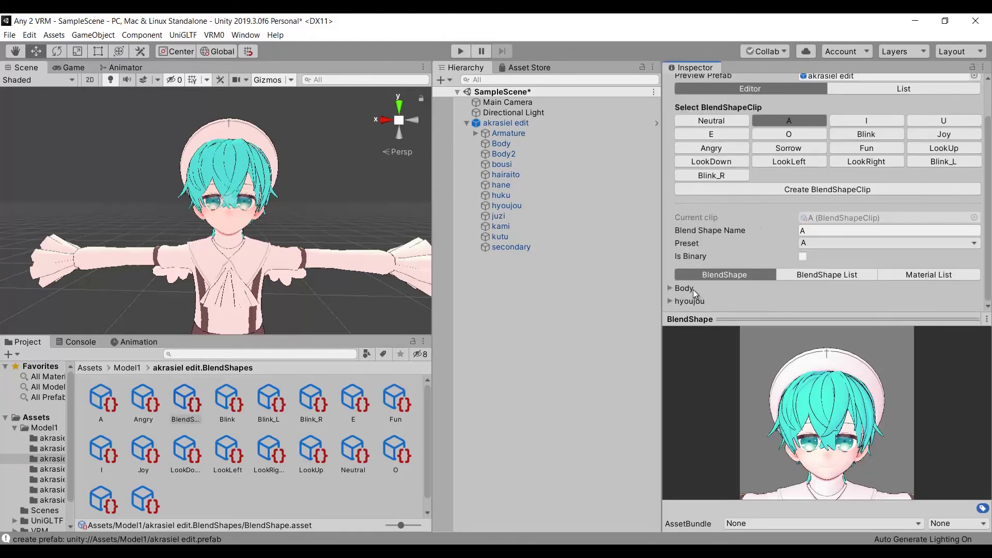
pyautogui.click(693, 290)
pyautogui.scroll(-5, 709, 259)
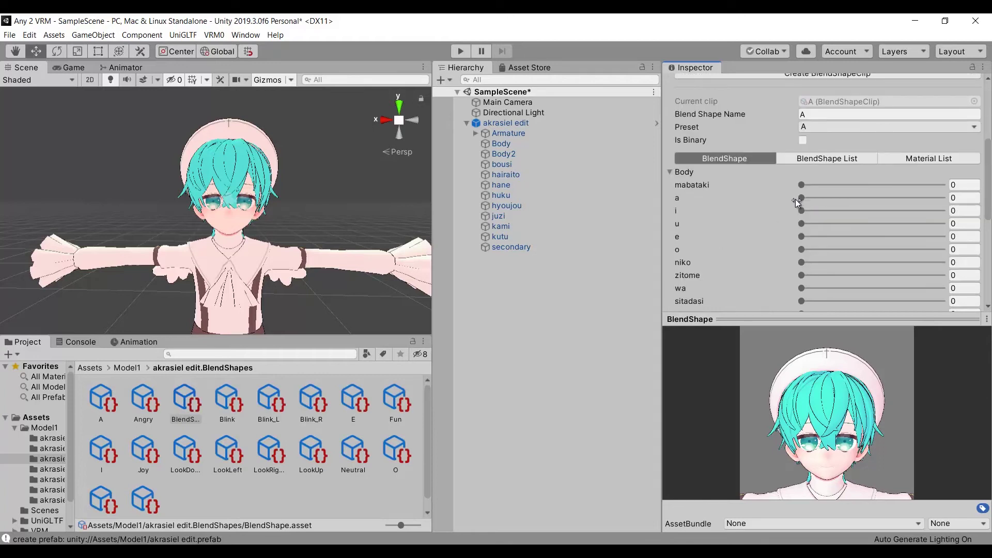
pyautogui.moveTo(842, 200); pyautogui.dragTo(942, 198)
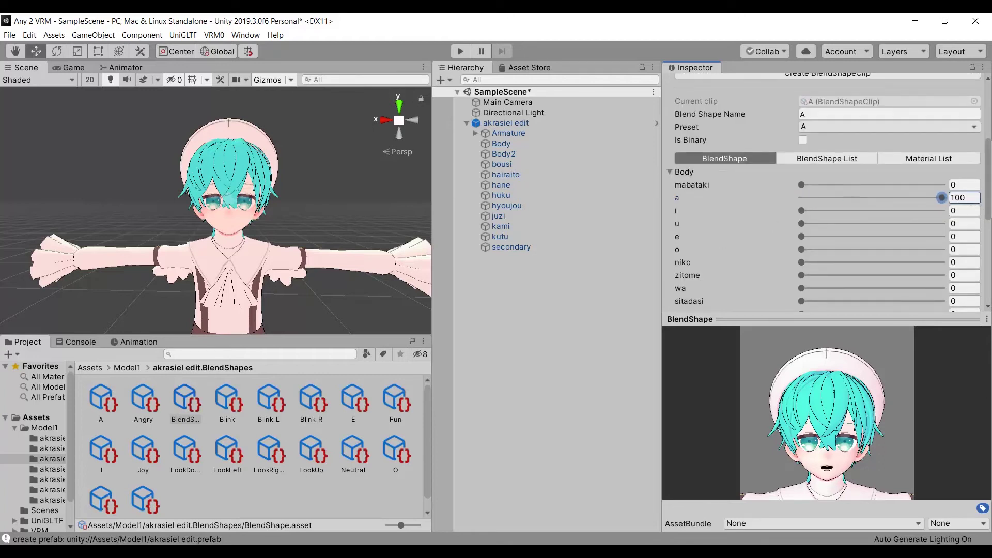
pyautogui.moveTo(853, 450); pyautogui.dragTo(840, 434)
# - Give the pasted__lambert15 material Cutout rendering type and Cull Mode Off
pyautogui.click(54, 490)
pyautogui.click(54, 469)
pyautogui.click(369, 400)
pyautogui.click(887, 148)
pyautogui.click(853, 176)
pyautogui.click(850, 161)
pyautogui.click(825, 175)
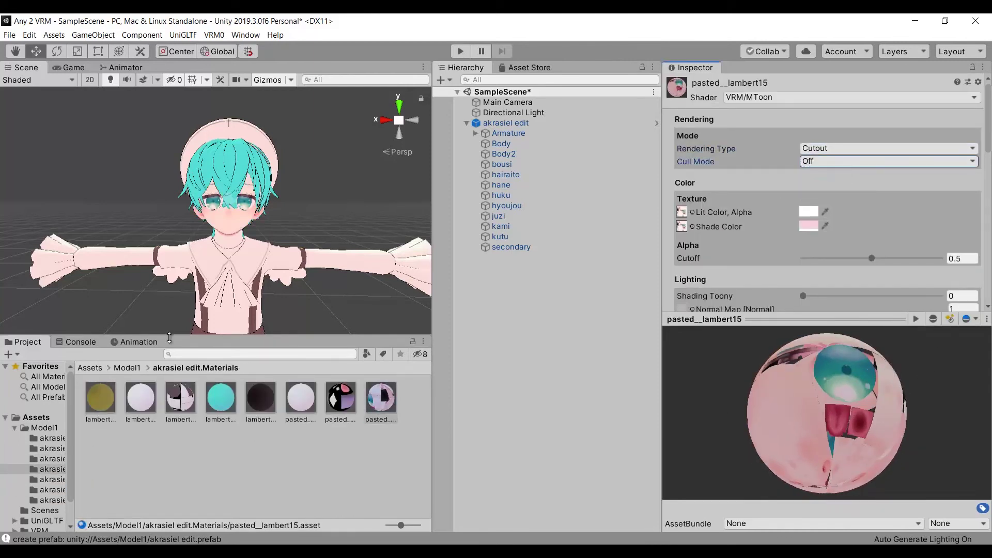
# - Reopen the BlendShape asset with the A expression showing
pyautogui.click(52, 459)
pyautogui.click(185, 400)
pyautogui.click(782, 163)
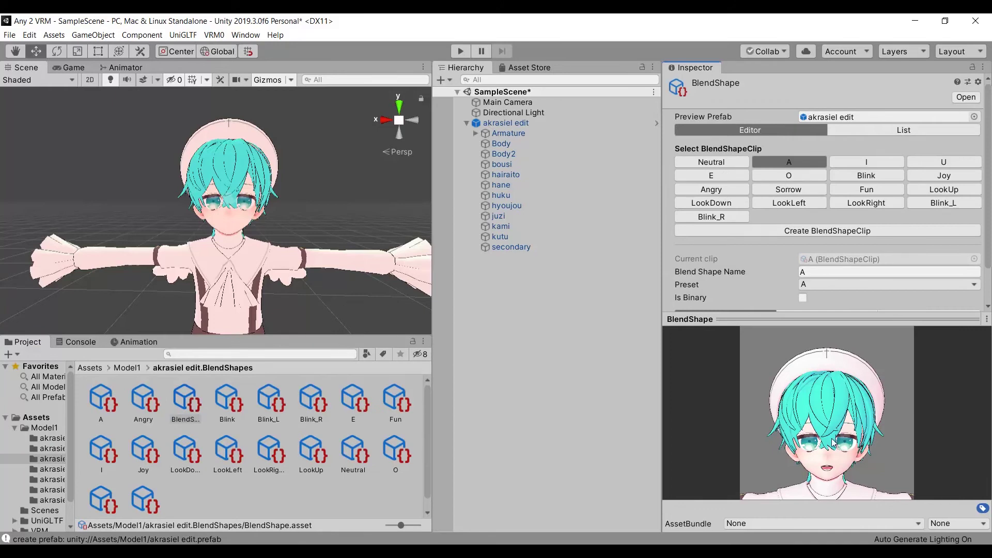
# - Review the E and O clips and set Blink's Body niko shape to 100 to close the eyes
pyautogui.click(712, 176)
pyautogui.scroll(-6, 694, 292)
pyautogui.scroll(5, 694, 292)
pyautogui.click(789, 135)
pyautogui.click(685, 290)
pyautogui.scroll(6, 826, 206)
pyautogui.click(864, 178)
pyautogui.click(684, 289)
pyautogui.scroll(-9, 692, 291)
pyautogui.scroll(3, 795, 212)
pyautogui.moveTo(801, 146)
pyautogui.mouseDown()
pyautogui.moveTo(952, 150)
pyautogui.moveTo(798, 147)
pyautogui.mouseUp()
pyautogui.moveTo(801, 172)
pyautogui.mouseDown()
pyautogui.moveTo(979, 178)
pyautogui.moveTo(798, 173)
pyautogui.mouseUp()
pyautogui.scroll(8, 808, 155)
# - Set Joy's syun and punpun shapes to 100, and Angry's sitadasi shape to 100
pyautogui.click(942, 135)
pyautogui.click(684, 290)
pyautogui.scroll(-12, 698, 294)
pyautogui.moveTo(802, 288); pyautogui.dragTo(991, 292)
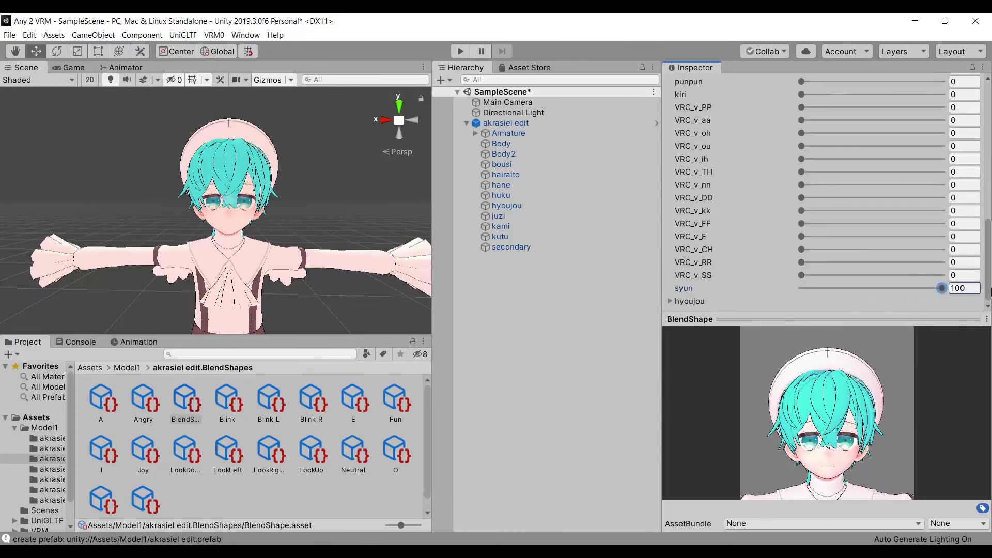
pyautogui.scroll(4, 831, 186)
pyautogui.moveTo(801, 198); pyautogui.dragTo(988, 200)
pyautogui.scroll(9, 827, 191)
pyautogui.click(707, 189)
pyautogui.scroll(-2, 707, 259)
pyautogui.click(693, 289)
pyautogui.scroll(-8, 703, 287)
pyautogui.moveTo(801, 185); pyautogui.dragTo(986, 212)
pyautogui.scroll(8, 890, 202)
# - Recheck Joy and Angry, then set Sorrow's zitome shape to 100
pyautogui.click(942, 134)
pyautogui.click(685, 288)
pyautogui.scroll(-8, 809, 202)
pyautogui.scroll(10, 827, 202)
pyautogui.click(739, 193)
pyautogui.click(788, 190)
pyautogui.click(687, 288)
pyautogui.scroll(-8, 764, 237)
pyautogui.moveTo(802, 198); pyautogui.dragTo(956, 199)
pyautogui.moveTo(802, 159); pyautogui.dragTo(953, 161)
pyautogui.scroll(8, 879, 181)
# - Browse the Fun, LookRight and Blink_L clips and adjust a Blink_L Body slider
pyautogui.click(865, 190)
pyautogui.scroll(-5, 753, 245)
pyautogui.scroll(-3, 765, 233)
pyautogui.scroll(7, 806, 189)
pyautogui.click(941, 175)
pyautogui.click(865, 190)
pyautogui.click(866, 202)
pyautogui.click(925, 206)
pyautogui.click(685, 289)
pyautogui.scroll(-10, 801, 287)
pyautogui.click(802, 275)
pyautogui.scroll(10, 827, 232)
# - Keep zitome as Sorrow's blend shape entry, then review Angry's zitome at 100
pyautogui.click(788, 190)
pyautogui.click(685, 289)
pyautogui.scroll(-10, 887, 223)
pyautogui.scroll(8, 888, 223)
pyautogui.click(827, 217)
pyautogui.click(812, 270)
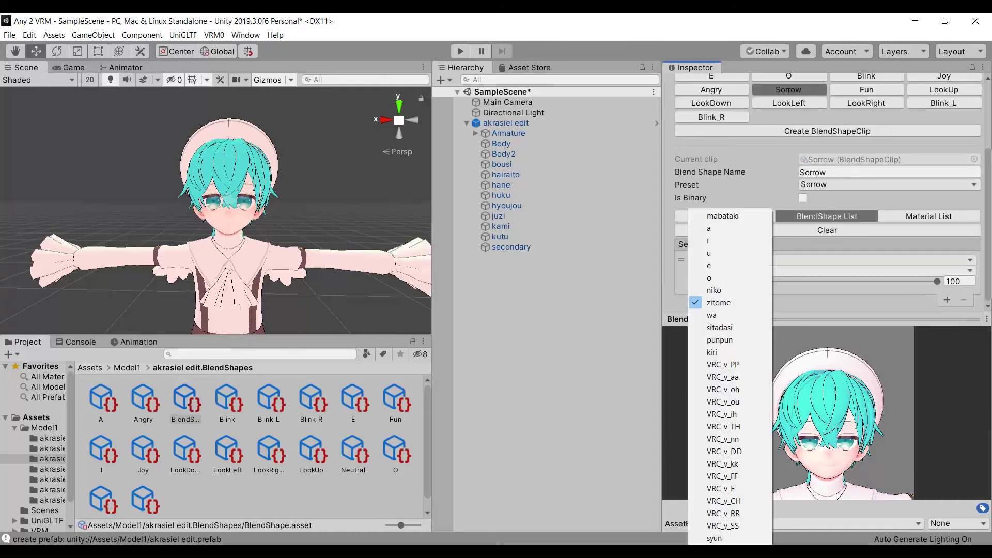
pyautogui.click(721, 303)
pyautogui.scroll(5, 732, 258)
pyautogui.click(734, 194)
pyautogui.scroll(-5, 731, 258)
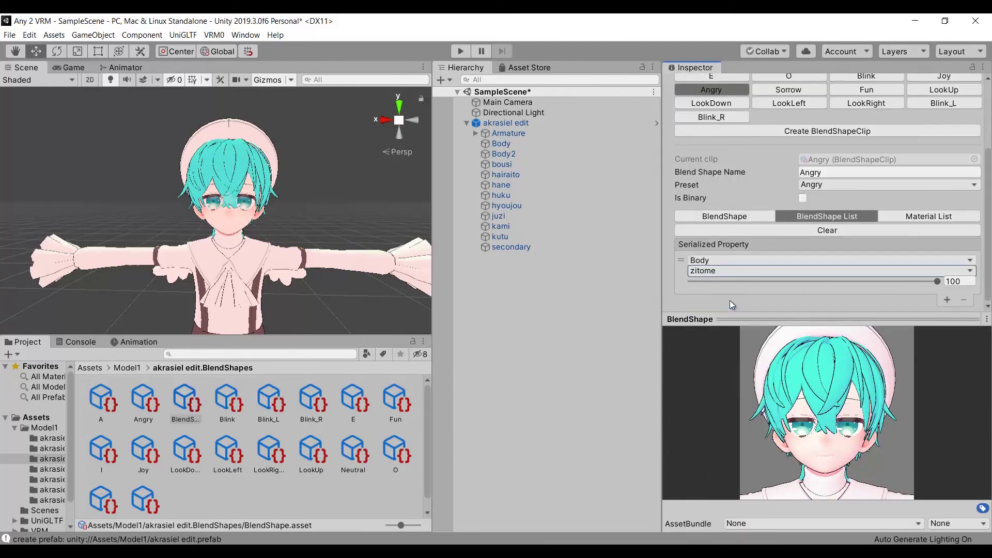
pyautogui.scroll(5, 732, 258)
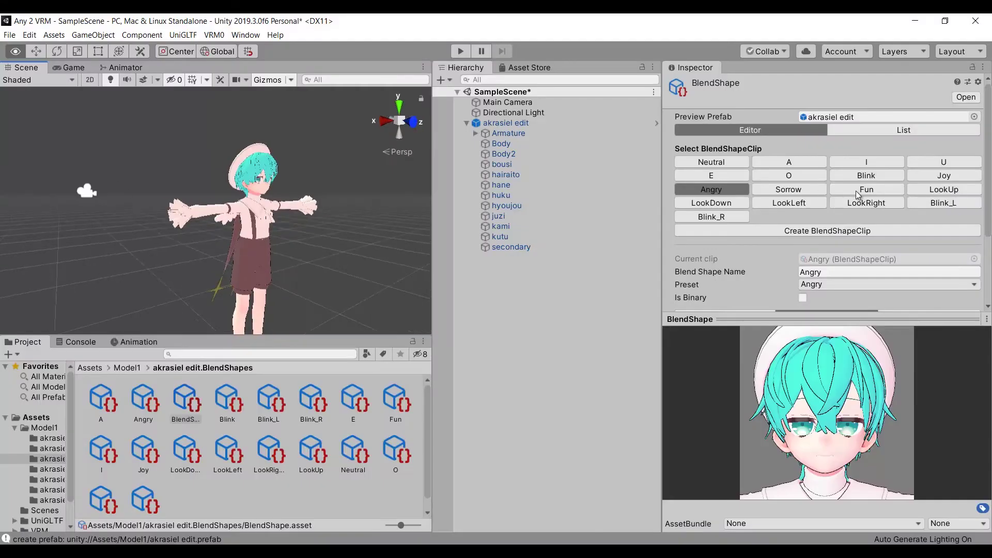
# - Select the secondary object, then unfold Armature > Hips > Spine > Chest > Neck and select Head
pyautogui.press('w')
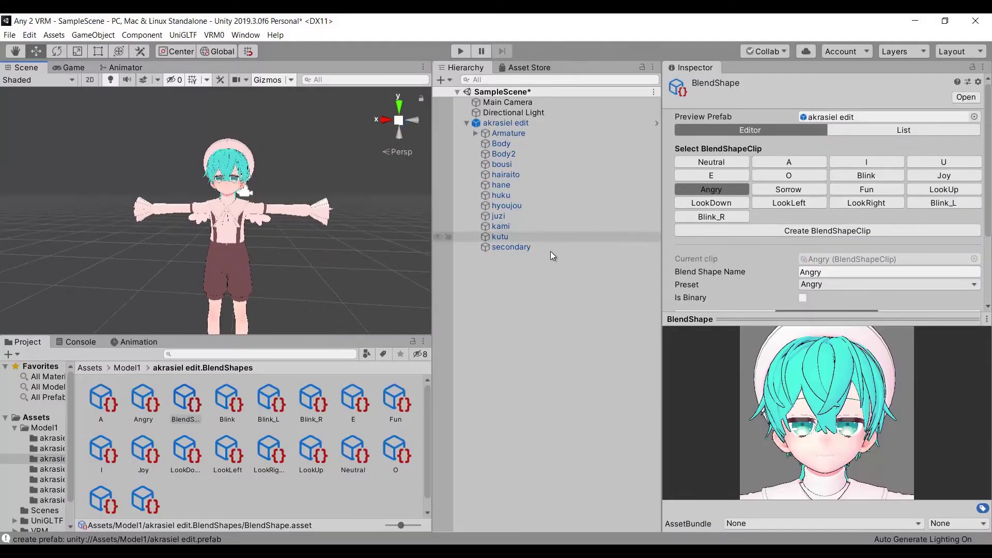
pyautogui.click(538, 247)
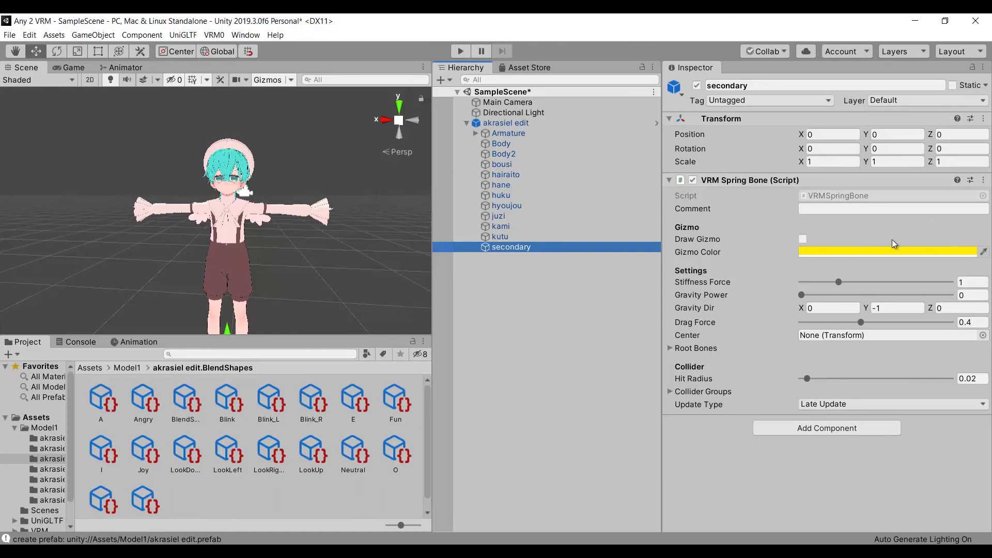
pyautogui.click(476, 134)
pyautogui.click(485, 143)
pyautogui.click(493, 175)
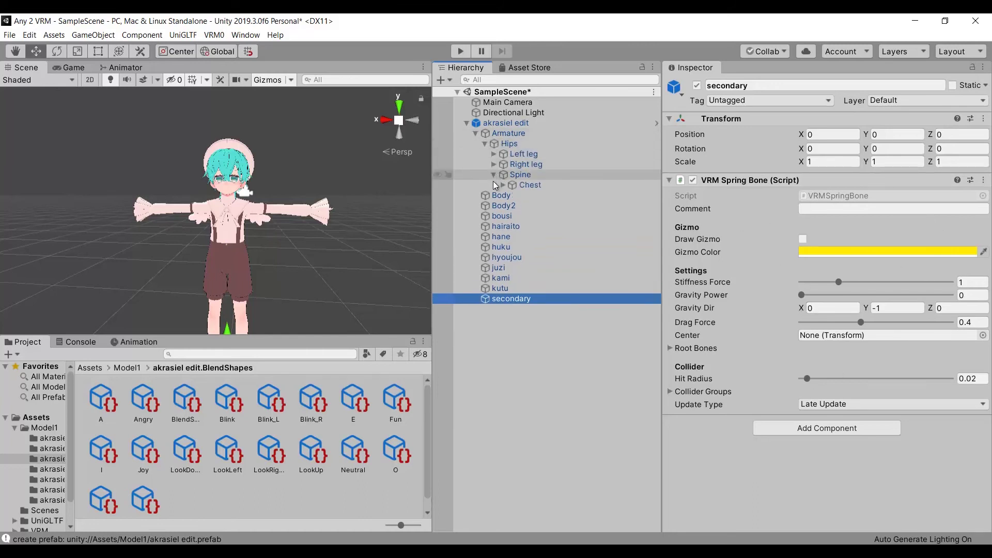
pyautogui.click(502, 185)
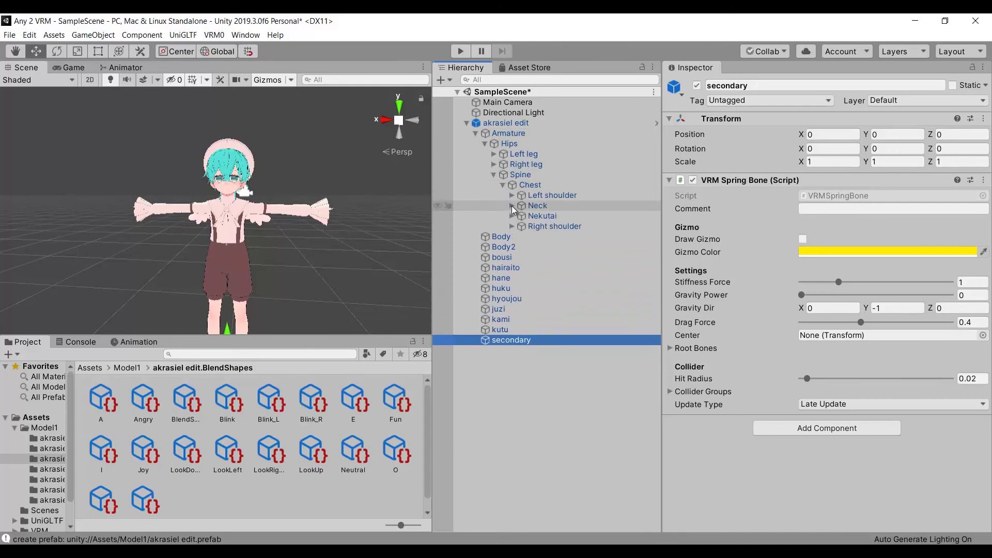
pyautogui.click(512, 206)
pyautogui.click(519, 216)
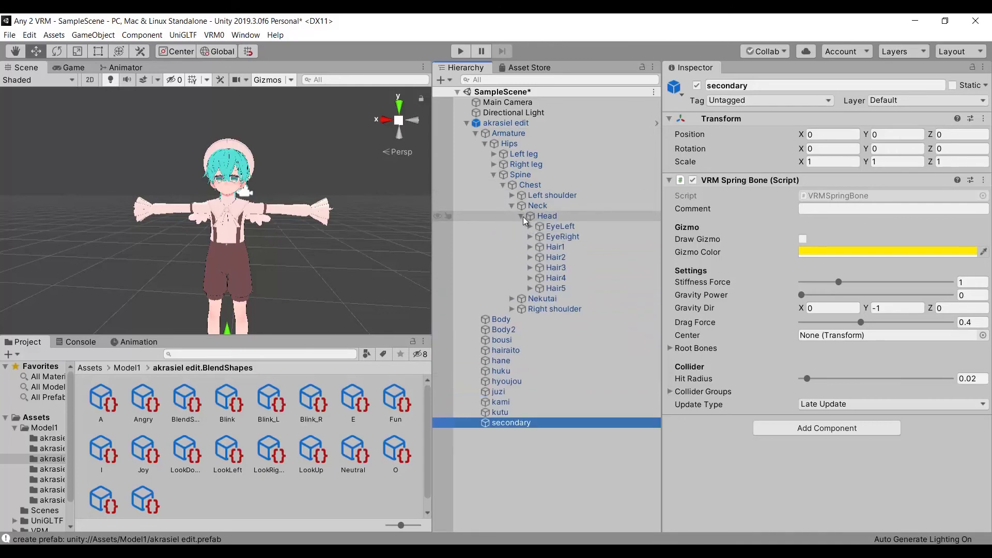
pyautogui.click(567, 216)
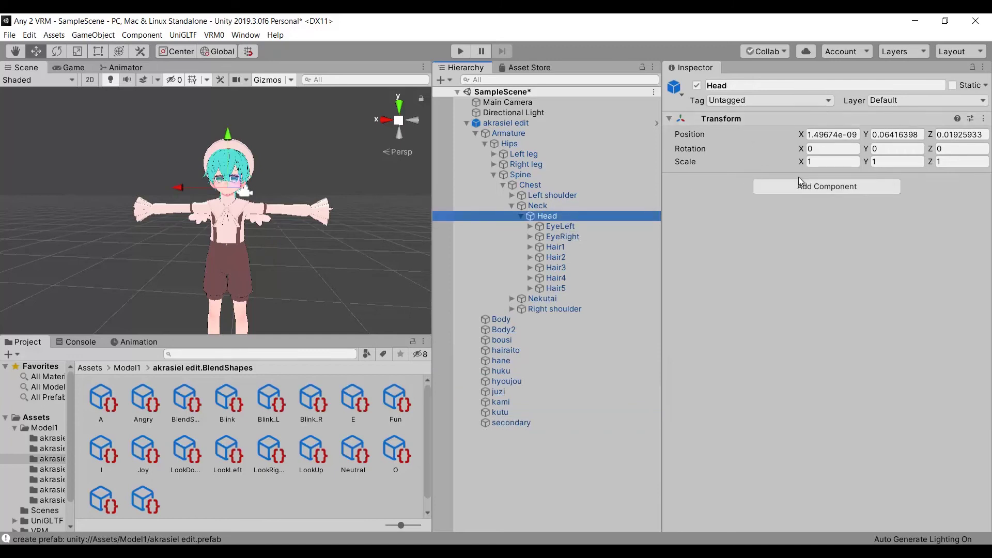
pyautogui.moveTo(321, 255); pyautogui.dragTo(337, 231, button='middle')
pyautogui.scroll(-2, 337, 231)
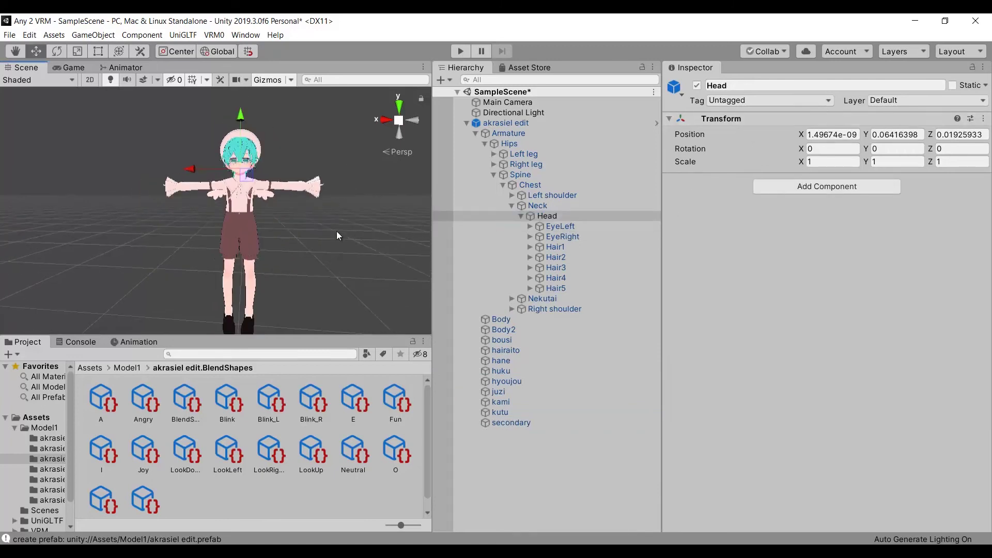
# - Add a VRM Spring Bone Collider Group component to the Head bone
pyautogui.click(805, 185)
pyautogui.write('spring')
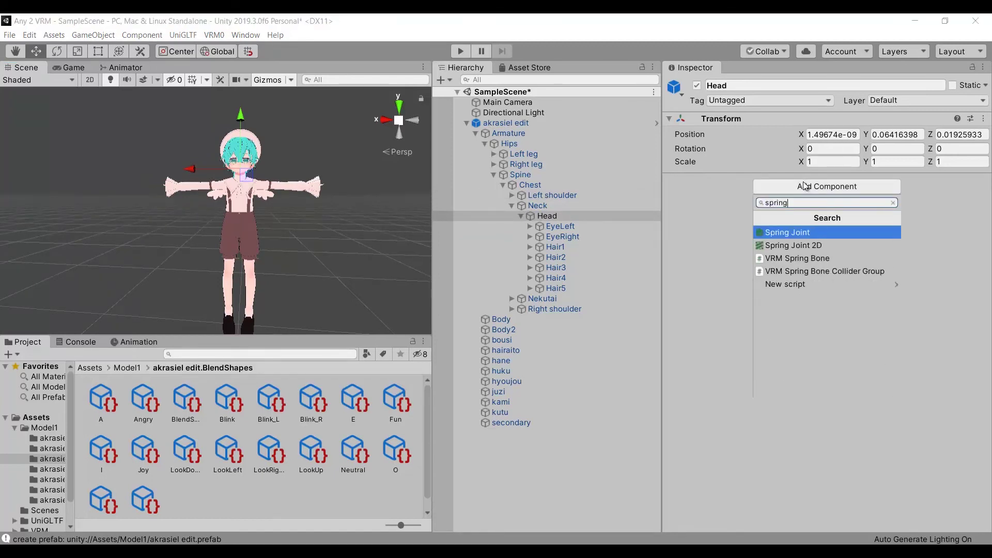
pyautogui.click(874, 271)
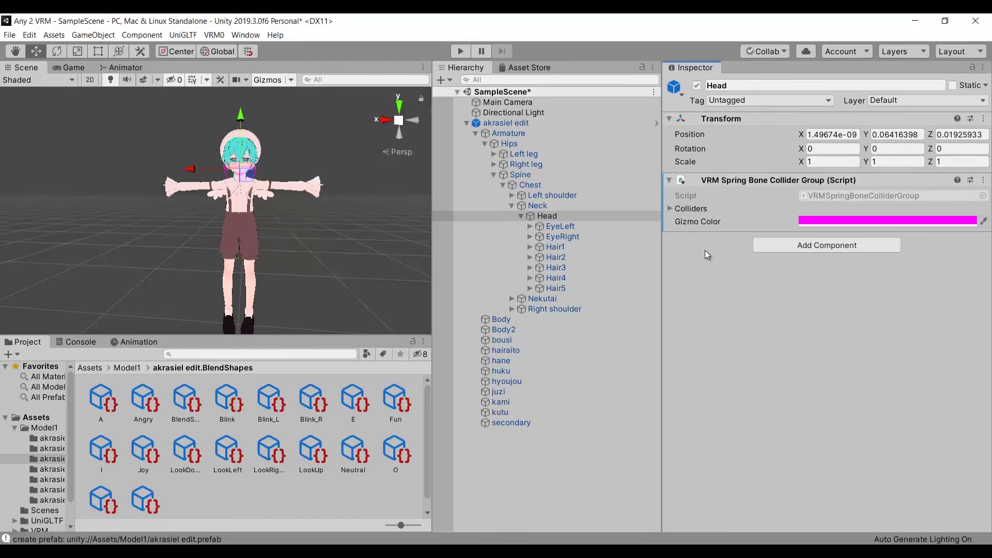
pyautogui.scroll(5, 252, 169)
pyautogui.moveTo(251, 168); pyautogui.dragTo(247, 232, button='middle')
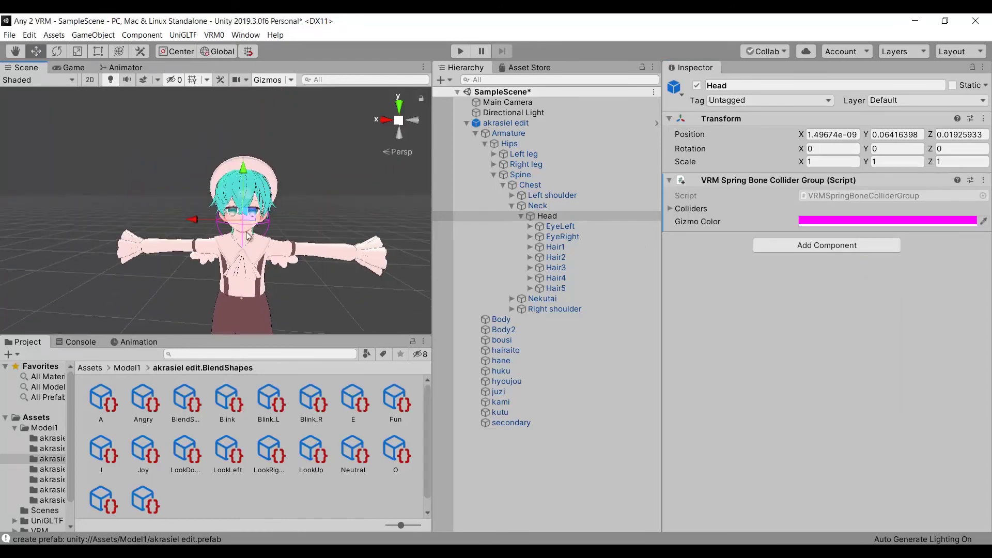
# - Give the Head group one collider with Y offset 0.03 and radius 0.05, then retype the radius
pyautogui.click(671, 209)
pyautogui.click(823, 221)
pyautogui.write('1')
pyautogui.press('Return')
pyautogui.click(964, 260)
pyautogui.write('0.05')
pyautogui.click(888, 247)
pyautogui.write('0.03')
pyautogui.doubleClick(976, 262)
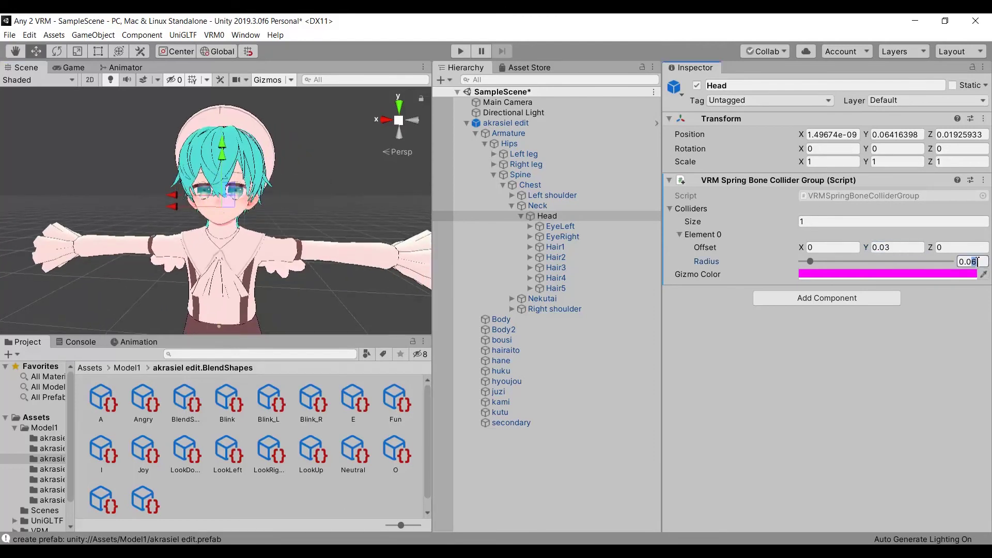
pyautogui.write('07')
pyautogui.scroll(-3, 301, 199)
# - Add a spring bone collider group to Neck with radius about 0.057
pyautogui.click(537, 205)
pyautogui.click(842, 187)
pyautogui.click(839, 272)
pyautogui.moveTo(816, 262); pyautogui.dragTo(809, 263)
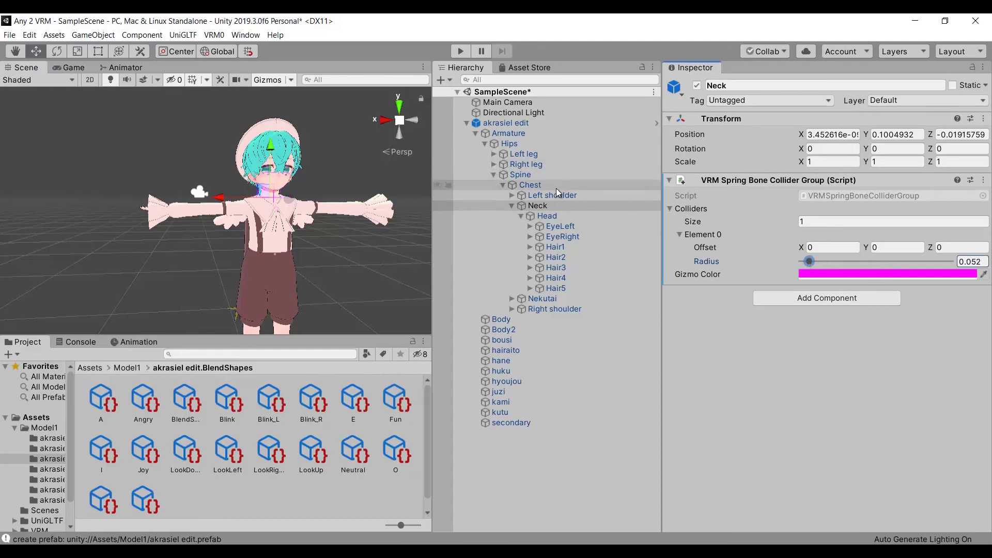
# - Add a spring bone collider group to Chest with three colliders
pyautogui.click(530, 185)
pyautogui.click(827, 186)
pyautogui.click(839, 272)
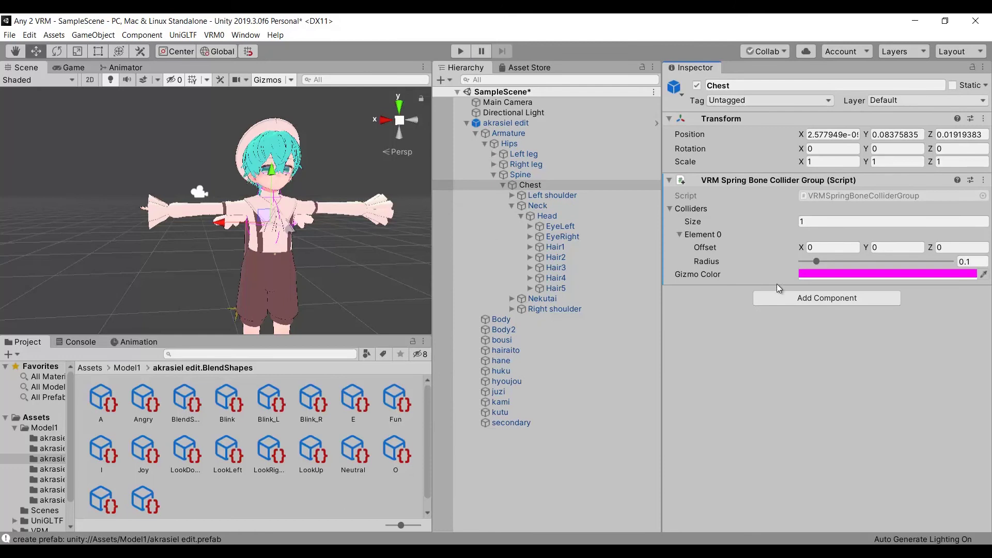
pyautogui.click(811, 221)
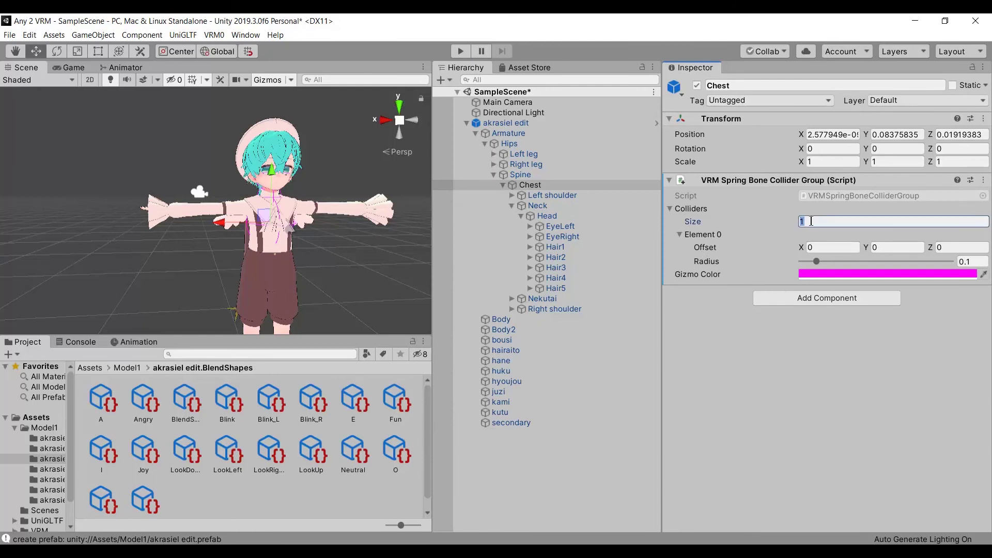
pyautogui.press('Return')
pyautogui.click(708, 287)
pyautogui.click(708, 276)
# - Place the second chest collider at X -0.09, Y 0.07, radius 0.052; copy that radius to the third and offset it sideways
pyautogui.click(811, 287)
pyautogui.write('-0.09')
pyautogui.click(873, 287)
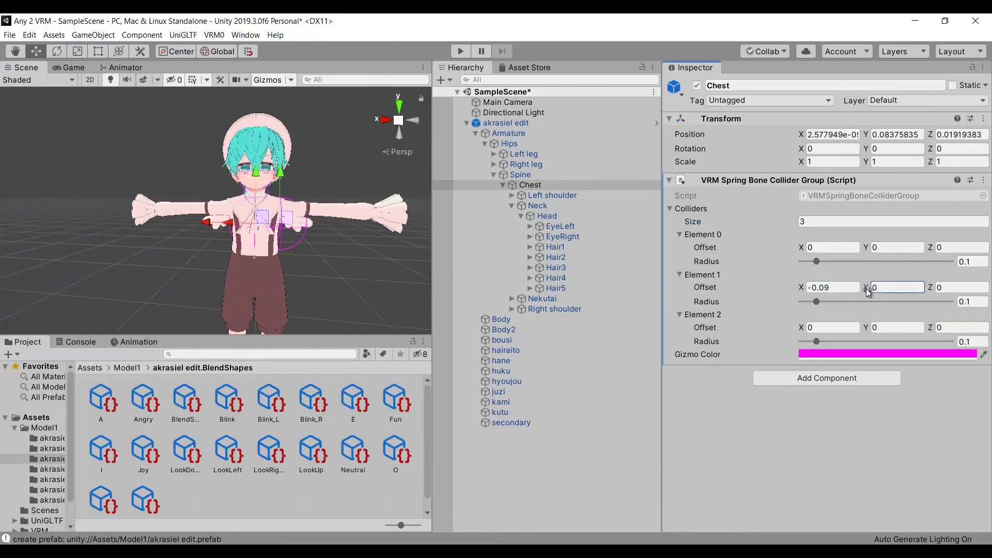
pyautogui.write('0.07')
pyautogui.moveTo(812, 301); pyautogui.dragTo(809, 302)
pyautogui.moveTo(287, 199); pyautogui.dragTo(283, 202)
pyautogui.click(980, 302)
pyautogui.hotkey('ctrl', 'c')
pyautogui.click(982, 343)
pyautogui.hotkey('ctrl', 'v')
pyautogui.moveTo(801, 328); pyautogui.dragTo(832, 328)
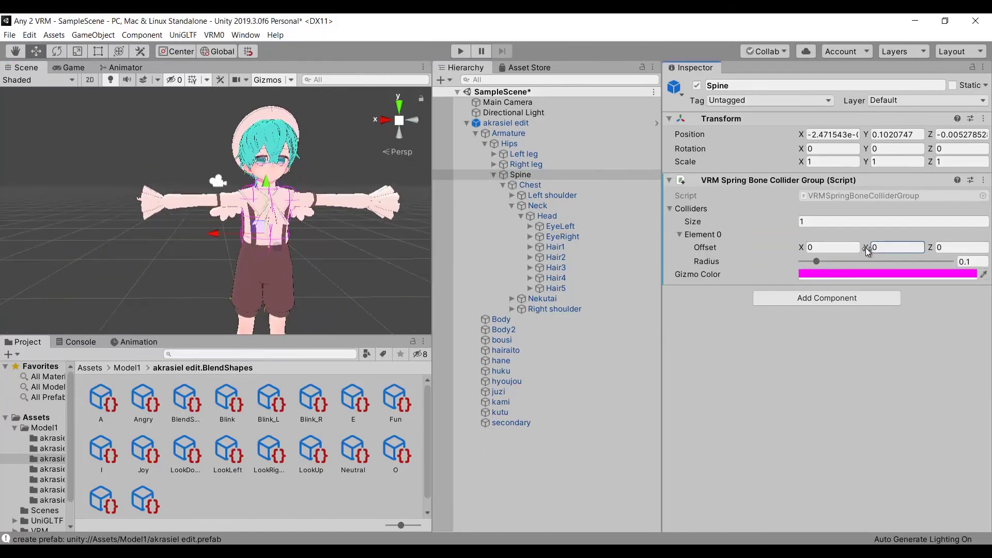
pyautogui.keyDown('alt'); pyautogui.moveTo(104, 226); pyautogui.dragTo(72, 227); pyautogui.keyUp('alt')
# - Add the Head, Neck and Chest collider groups to the secondary spring bone
pyautogui.click(558, 423)
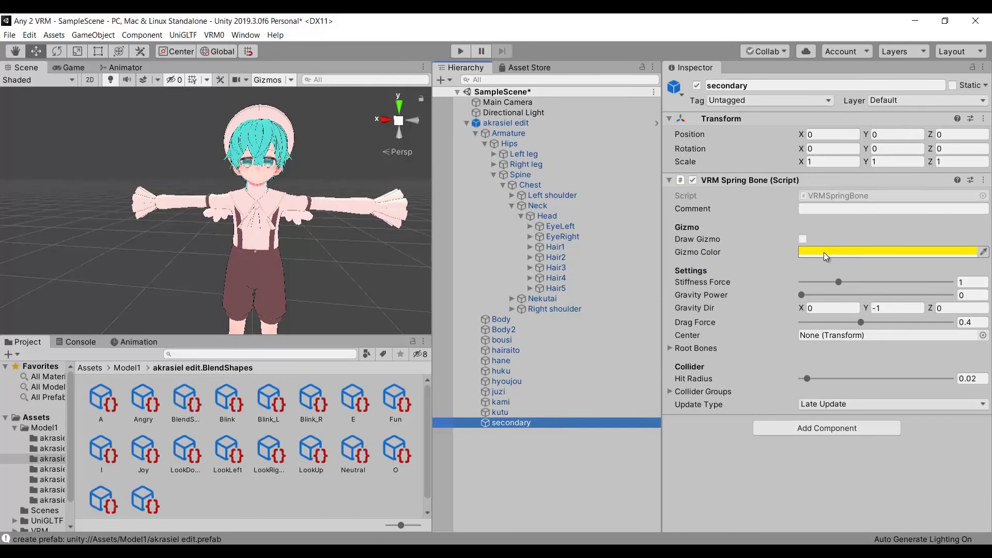
pyautogui.moveTo(563, 215); pyautogui.dragTo(760, 363)
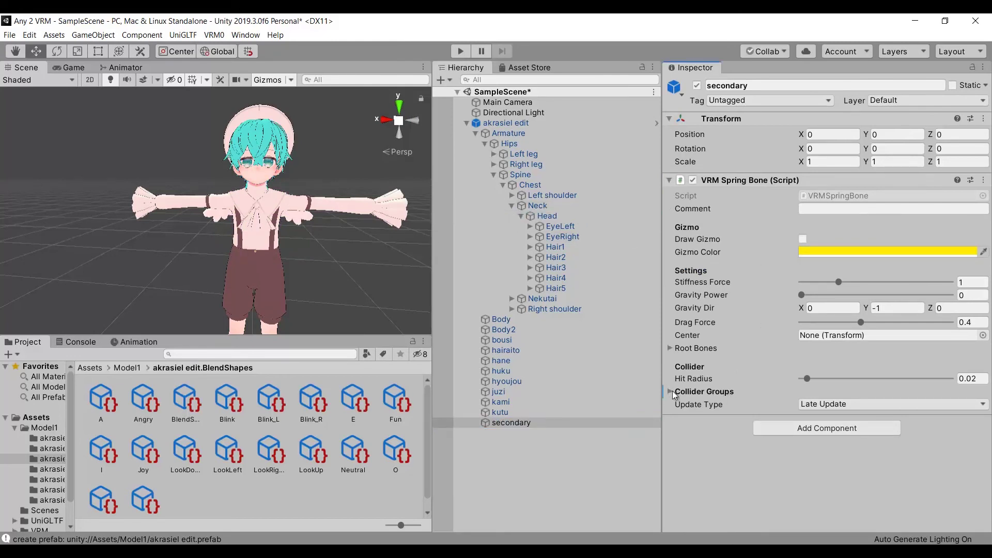
pyautogui.moveTo(672, 391); pyautogui.dragTo(671, 391)
pyautogui.moveTo(538, 205); pyautogui.dragTo(736, 396)
pyautogui.moveTo(530, 185); pyautogui.dragTo(726, 394)
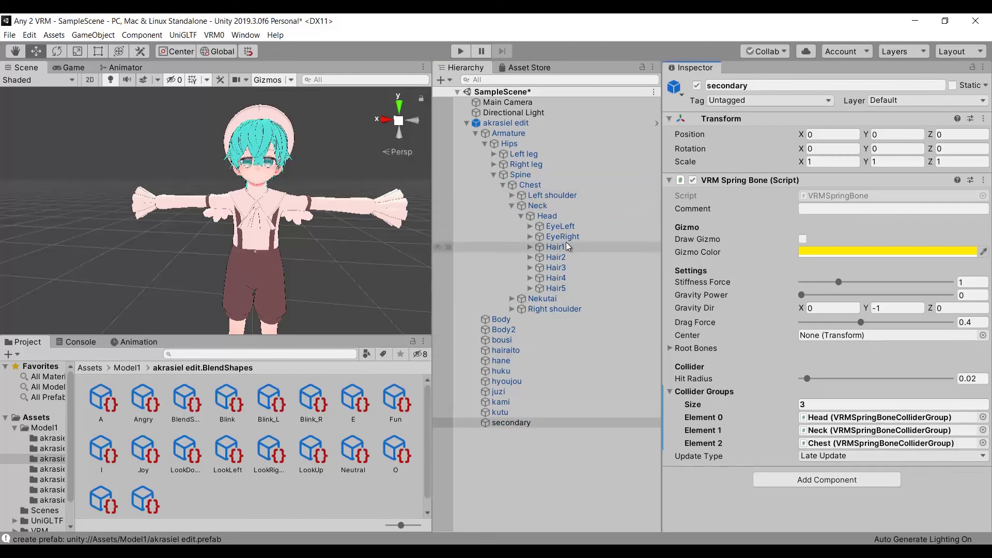
# - Add Hair1 through Hair5 as the spring bone's root bones
pyautogui.moveTo(565, 246); pyautogui.dragTo(709, 348)
pyautogui.moveTo(573, 261); pyautogui.dragTo(710, 354)
pyautogui.moveTo(594, 268); pyautogui.dragTo(718, 355)
pyautogui.moveTo(559, 278); pyautogui.dragTo(702, 350)
pyautogui.moveTo(559, 289); pyautogui.dragTo(704, 348)
pyautogui.click(822, 424)
pyautogui.scroll(-3, 765, 385)
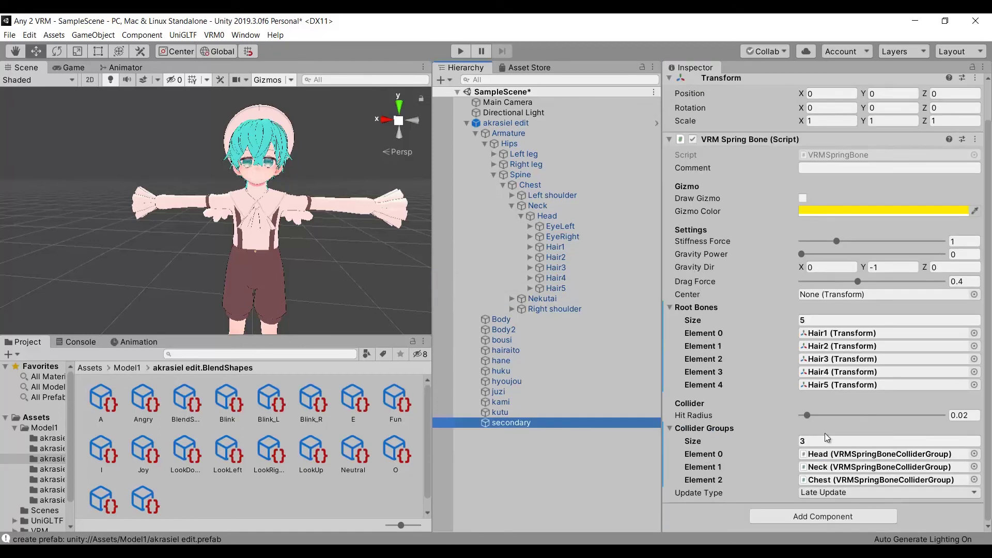
# - Duplicate the hair spring bone as a new component and empty its root bone list
pyautogui.rightClick(781, 138)
pyautogui.click(833, 215)
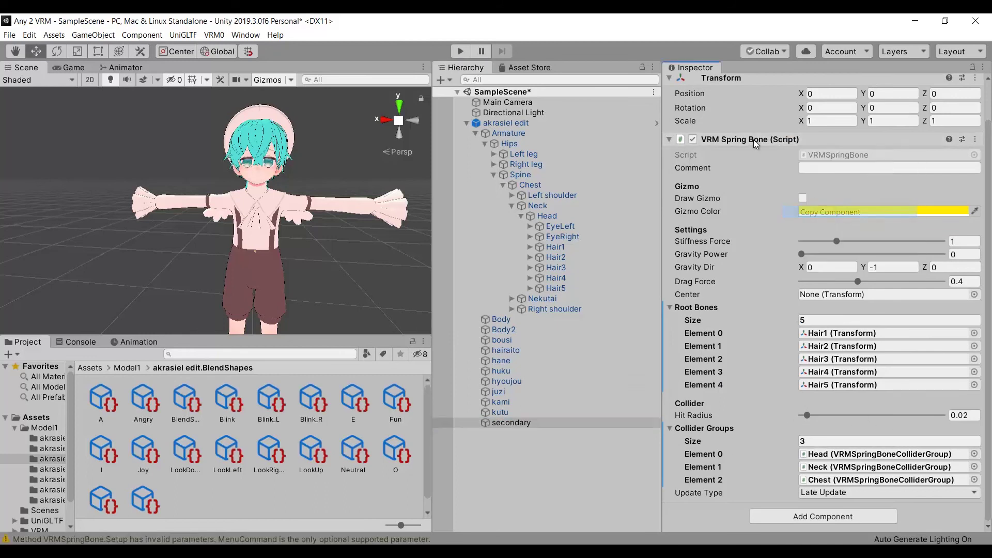
pyautogui.rightClick(754, 140)
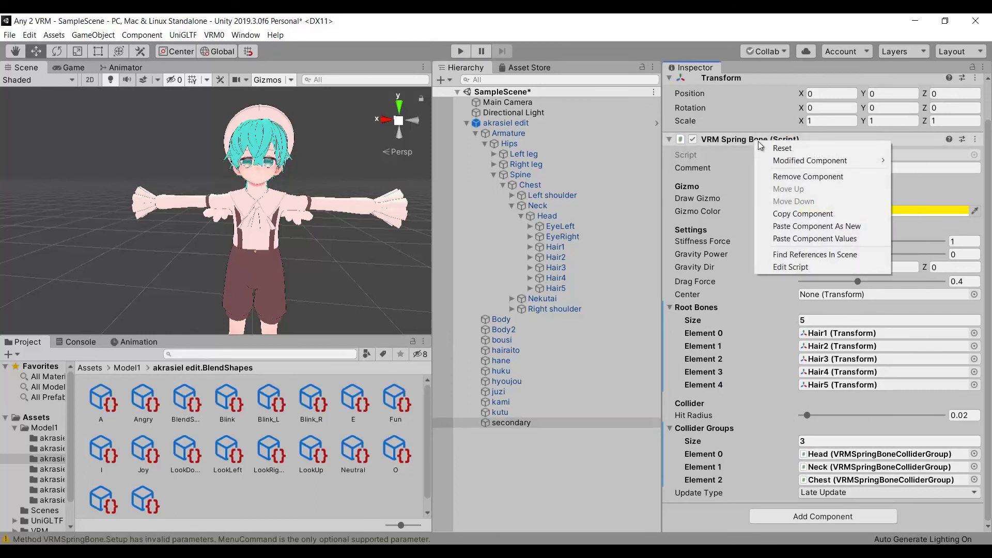
pyautogui.click(833, 226)
pyautogui.scroll(-15, 791, 243)
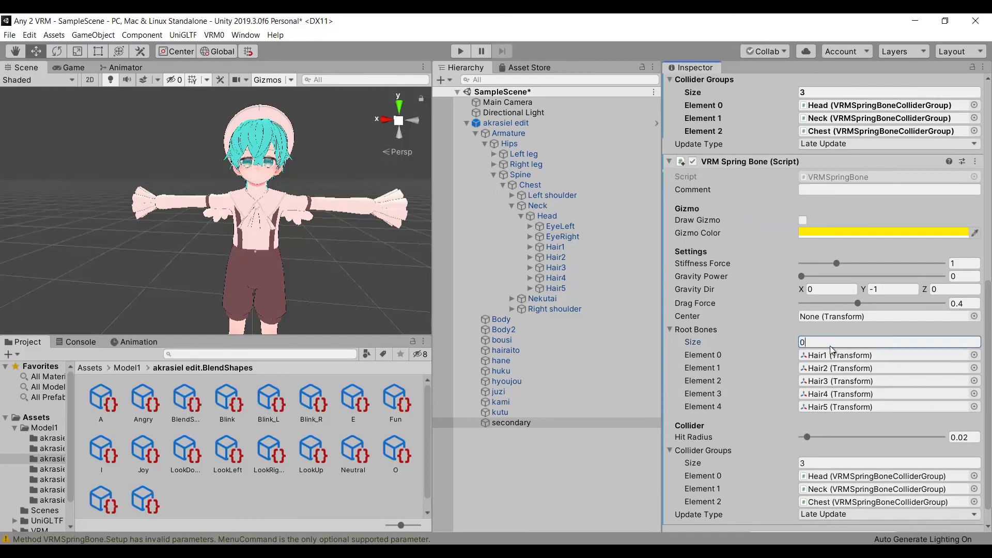
pyautogui.press('Return')
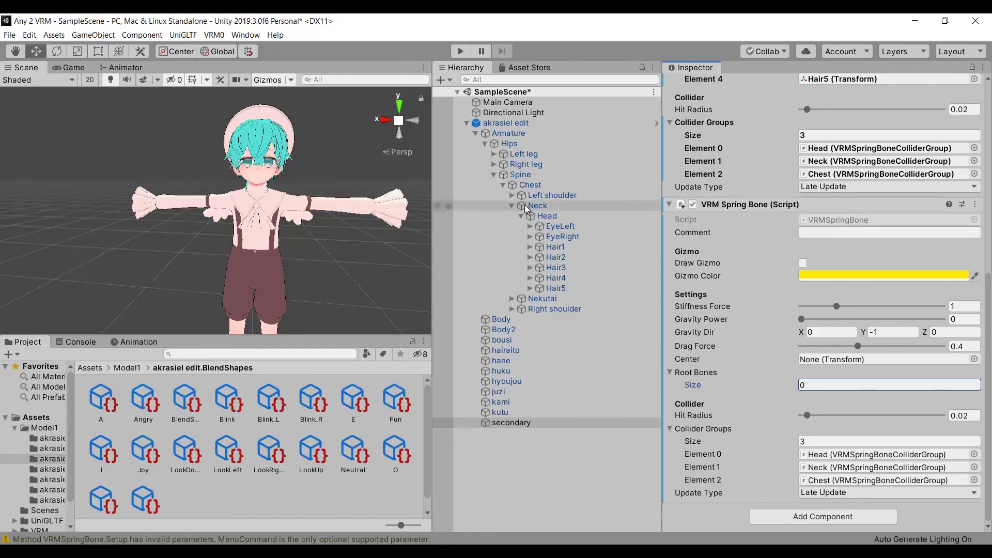
# - Expand the Nekutai and right shoulder bones to find EriR and HaneR, then reselect secondary
pyautogui.click(512, 298)
pyautogui.click(512, 329)
pyautogui.click(544, 339)
pyautogui.hotkey('ctrl', 'z')
pyautogui.click(550, 351)
pyautogui.keyDown('alt'); pyautogui.moveTo(232, 207); pyautogui.dragTo(568, 174); pyautogui.keyUp('alt')
pyautogui.click(544, 340)
pyautogui.click(533, 475)
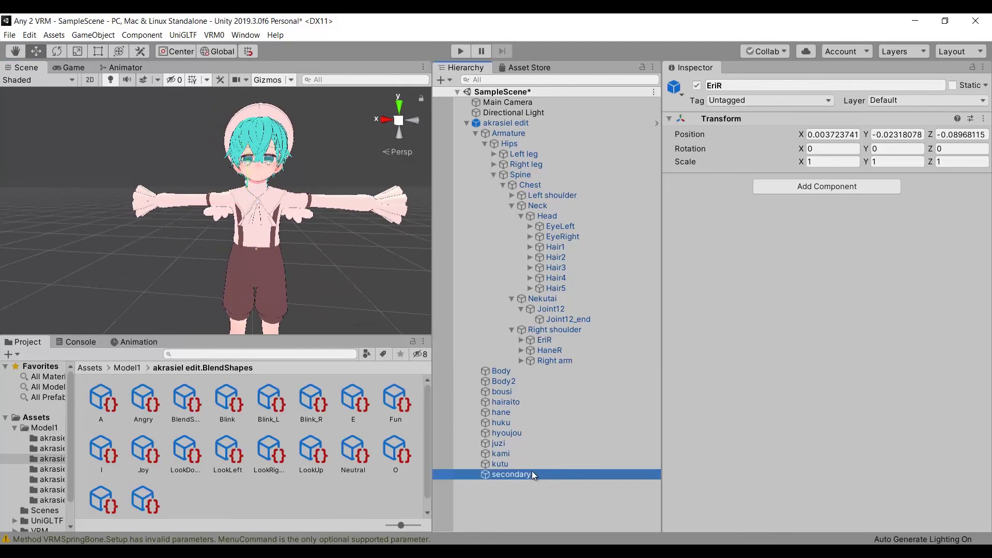
pyautogui.scroll(-10, 826, 310)
pyautogui.click(610, 352)
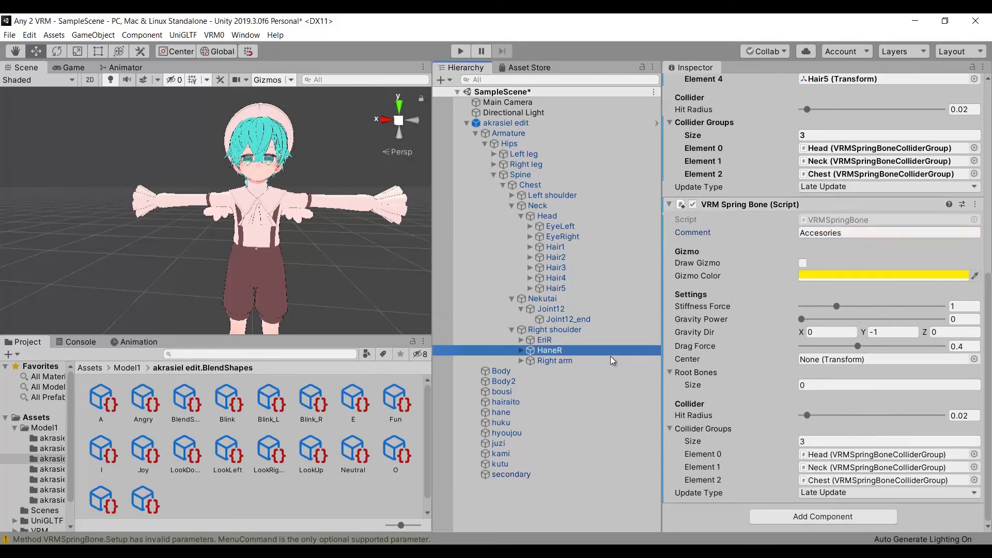
# - Add HaneR, EriR, EriL and HaneL as Accesories root bones, with Armature as centre
pyautogui.moveTo(610, 357); pyautogui.dragTo(698, 373)
pyautogui.moveTo(544, 340); pyautogui.dragTo(698, 373)
pyautogui.click(512, 195)
pyautogui.moveTo(544, 206); pyautogui.dragTo(698, 373)
pyautogui.scroll(6, 698, 223)
pyautogui.scroll(-6, 827, 225)
pyautogui.moveTo(512, 134); pyautogui.dragTo(888, 360)
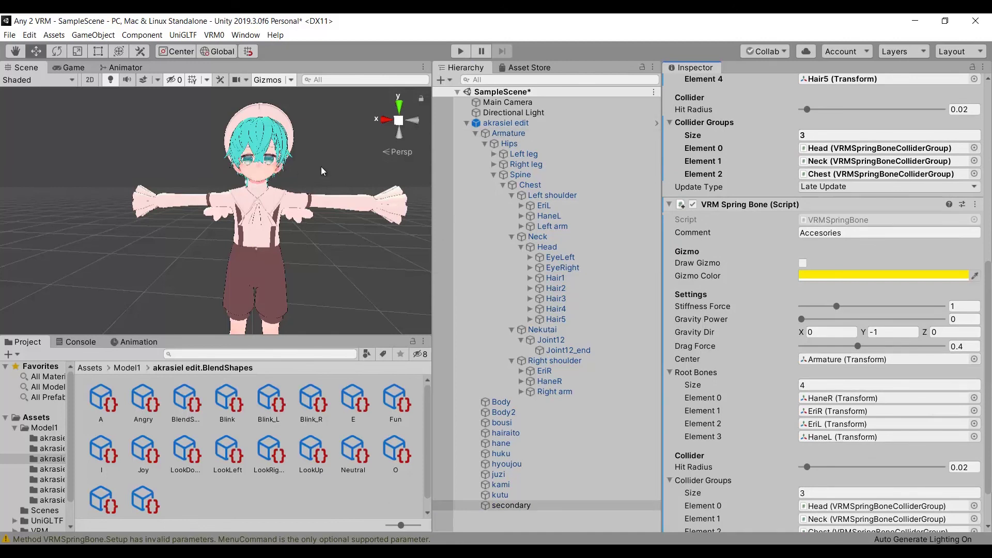
pyautogui.click(221, 178)
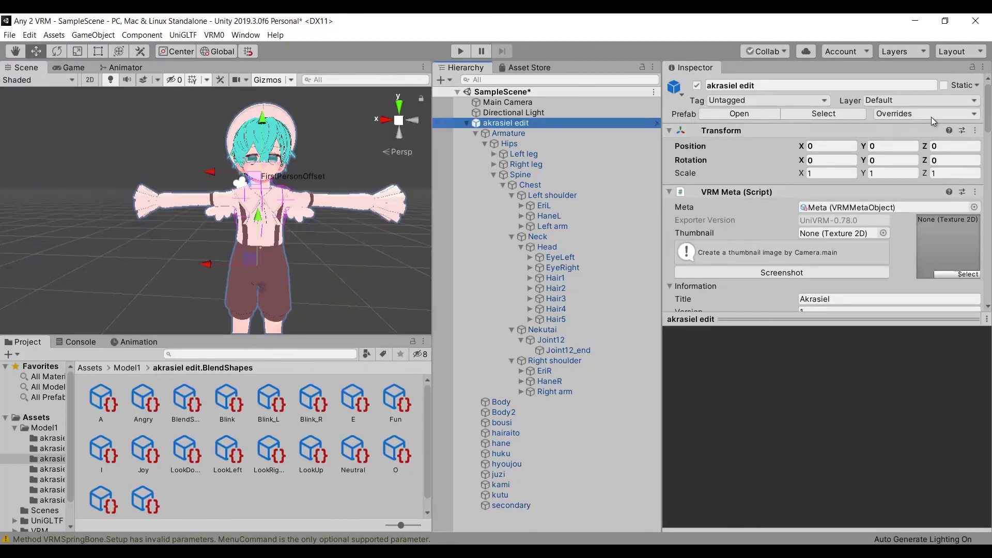
# - Apply all prefab overrides to the akrasiel edit avatar
pyautogui.click(931, 116)
pyautogui.click(949, 356)
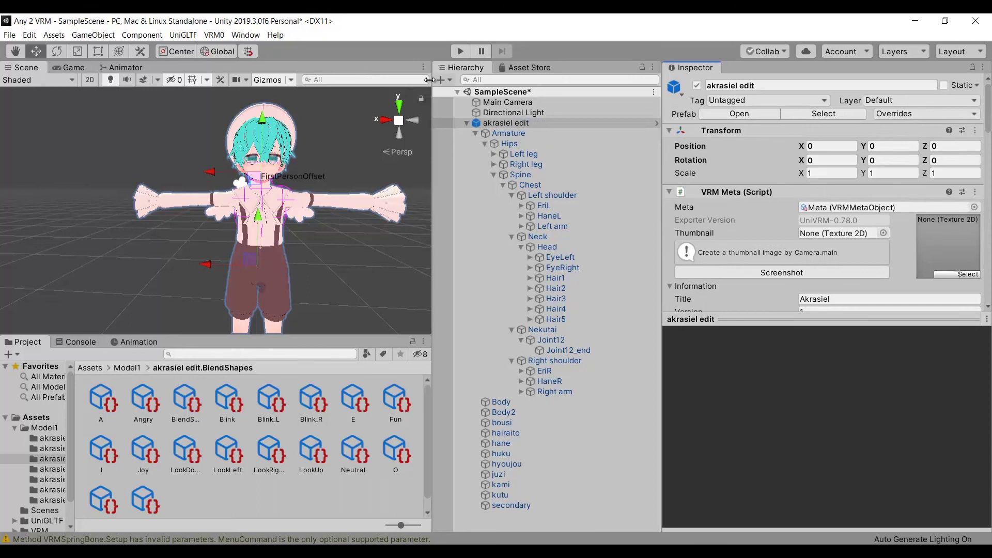
pyautogui.click(508, 103)
pyautogui.press('f')
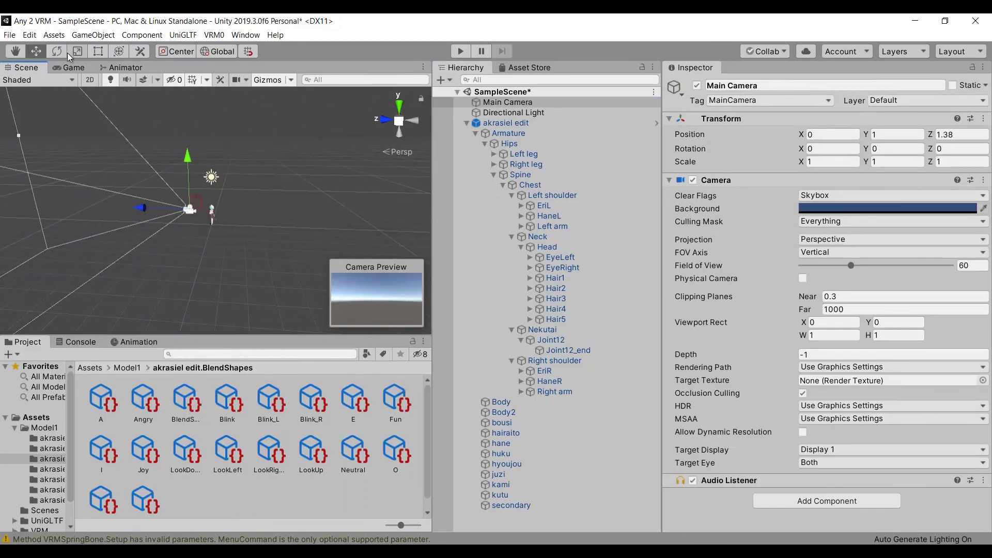
# - Set the Main Camera to Y rotation 180, Orthographic projection, size 1.02
pyautogui.click(58, 51)
pyautogui.moveTo(199, 228); pyautogui.dragTo(924, 219)
pyautogui.moveTo(904, 149); pyautogui.dragTo(620, 165)
pyautogui.write('180')
pyautogui.click(821, 240)
pyautogui.click(822, 265)
pyautogui.moveTo(683, 252); pyautogui.dragTo(608, 251)
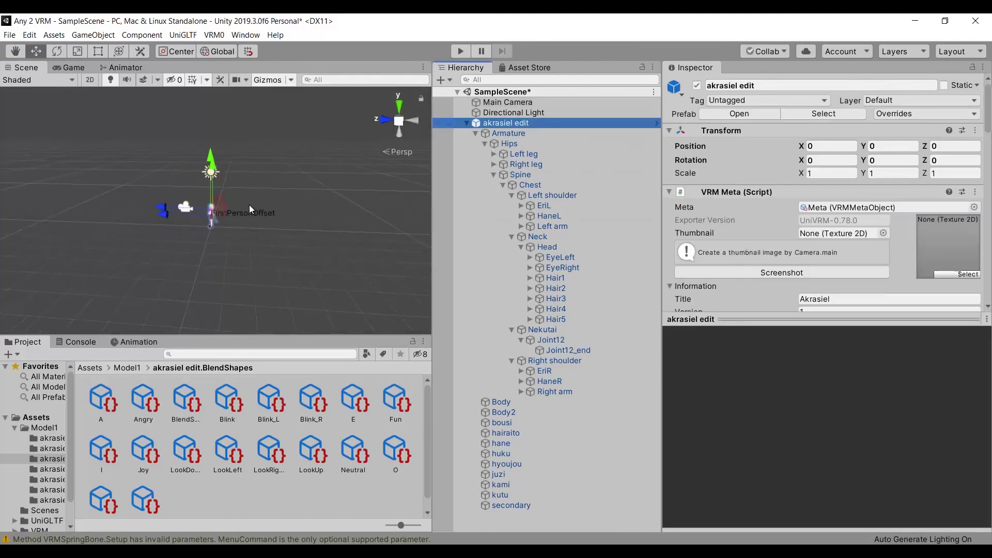
# - Capture a camera screenshot and save it as model1thumb in the Model1 folder
pyautogui.click(782, 272)
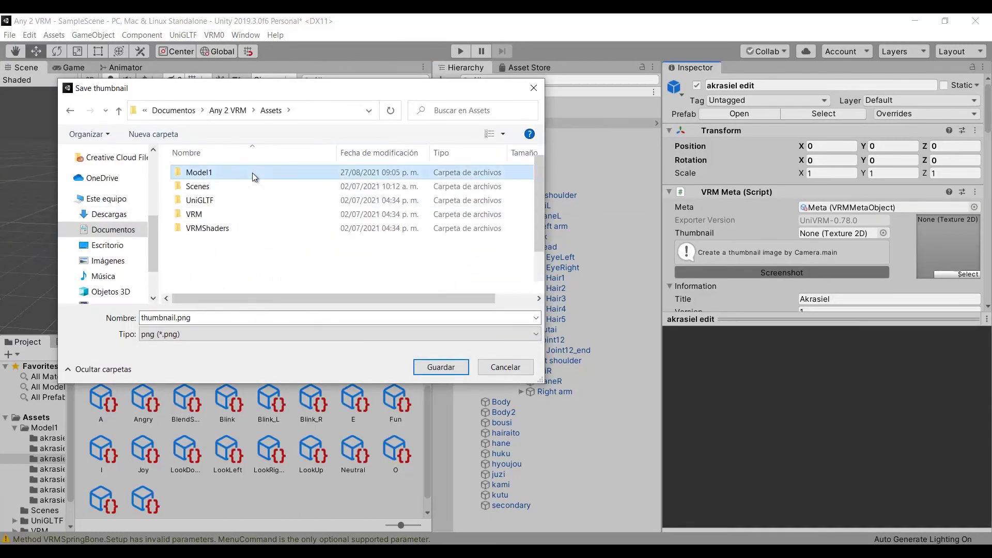
pyautogui.doubleClick(252, 173)
pyautogui.write('model1thumb')
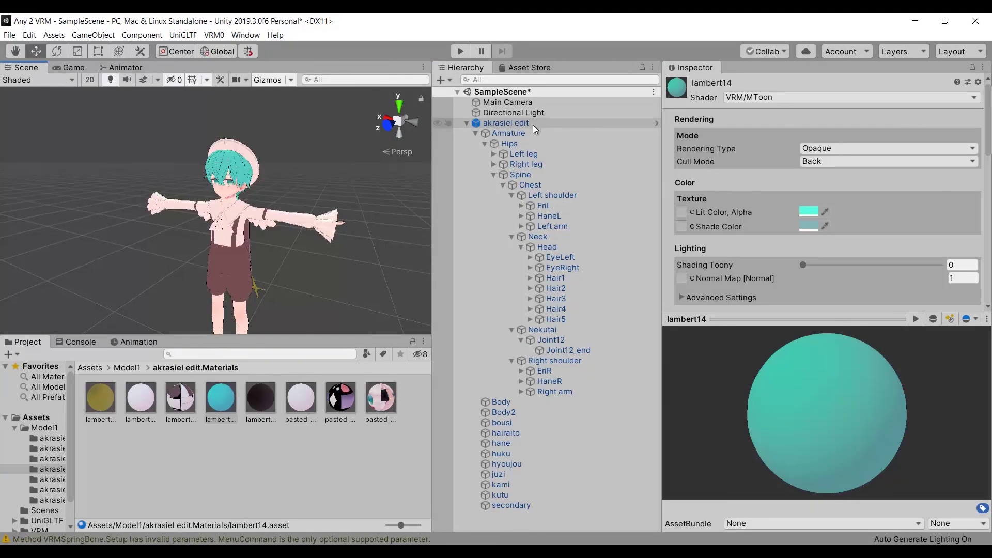
pyautogui.click(529, 124)
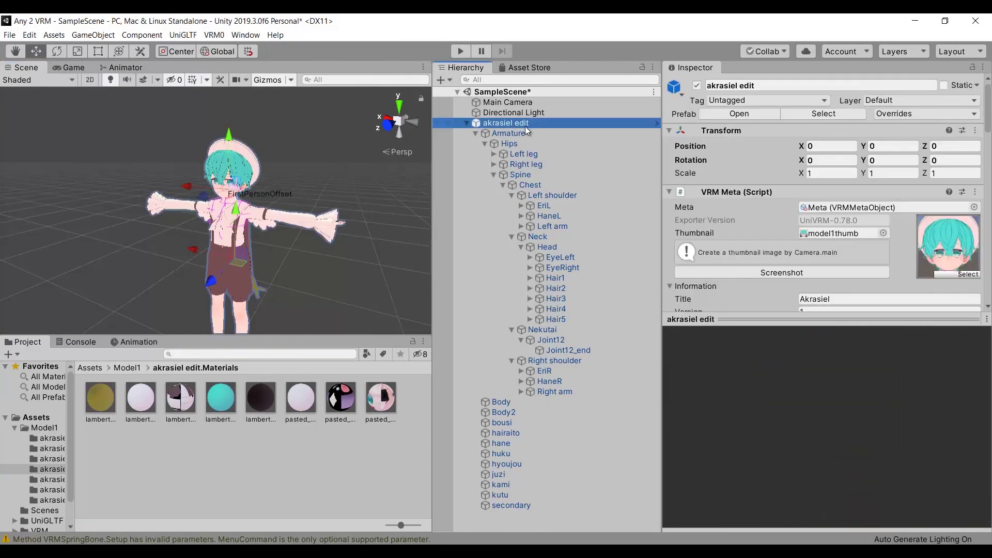
pyautogui.click(222, 38)
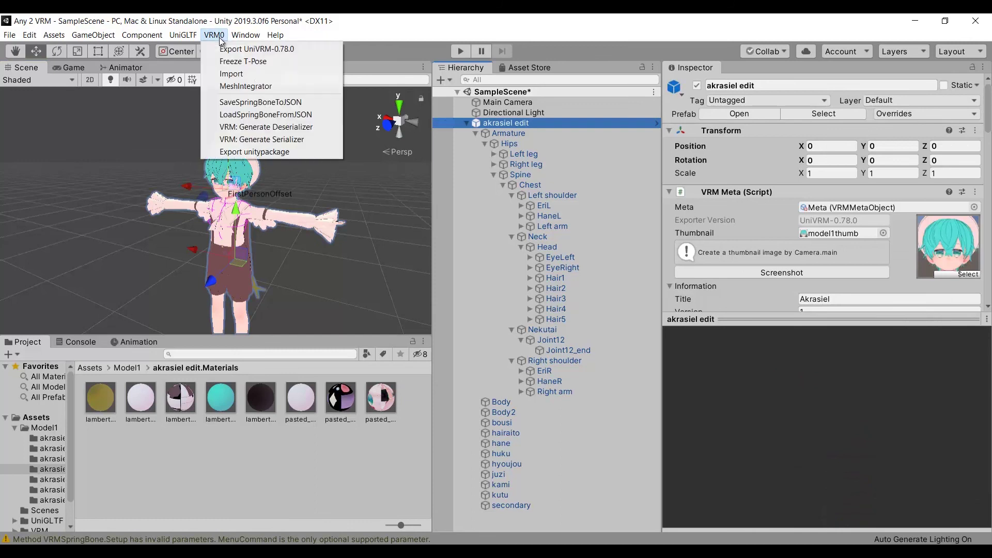
# - Export the avatar with UniVRM-0.78.0 as akrasiel edit.vrm in the Escritorio folder
pyautogui.click(268, 47)
pyautogui.click(703, 197)
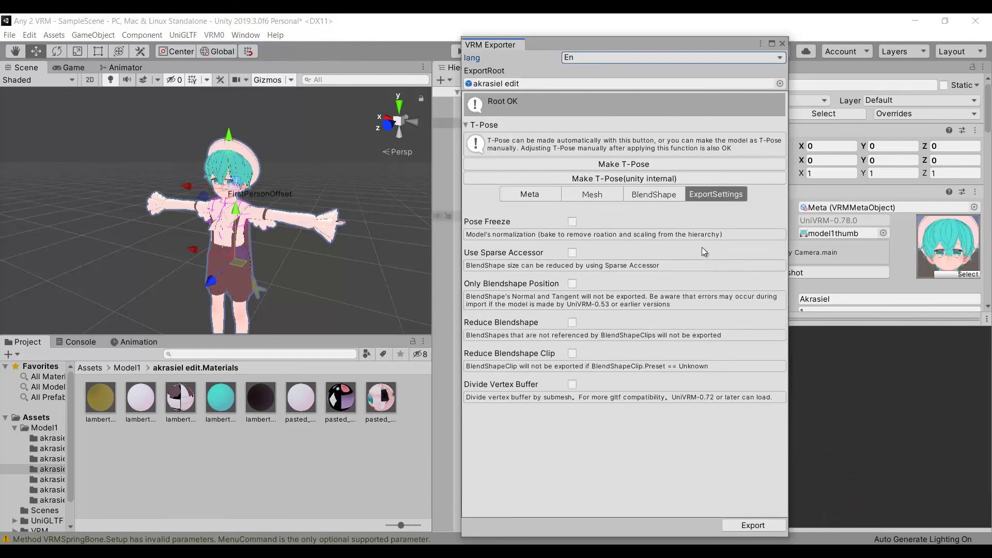
pyautogui.click(745, 529)
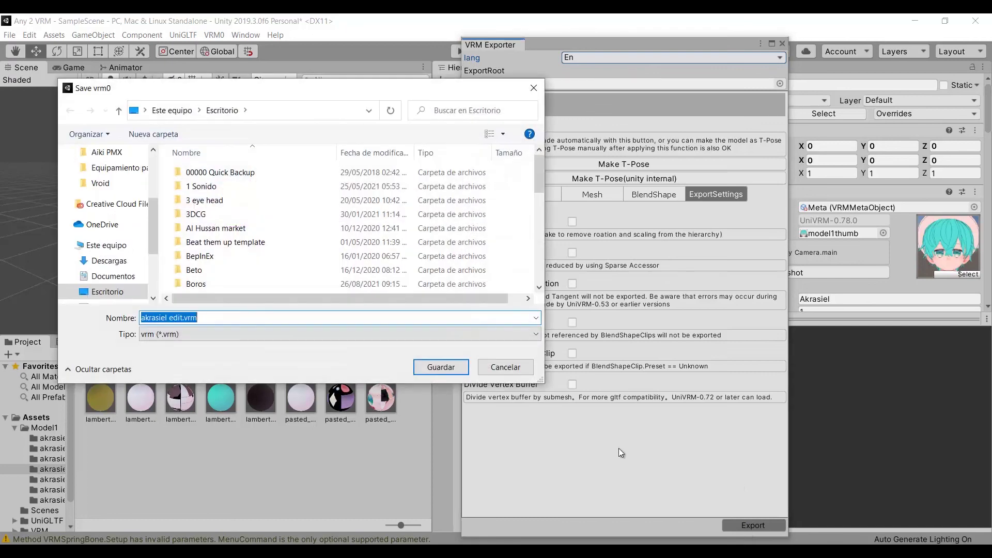
pyautogui.scroll(-1, 199, 277)
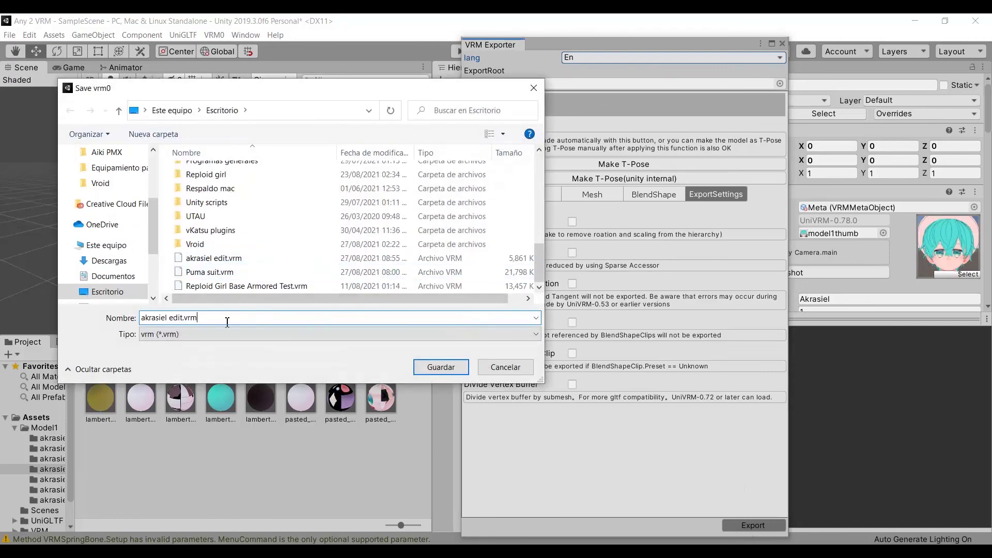